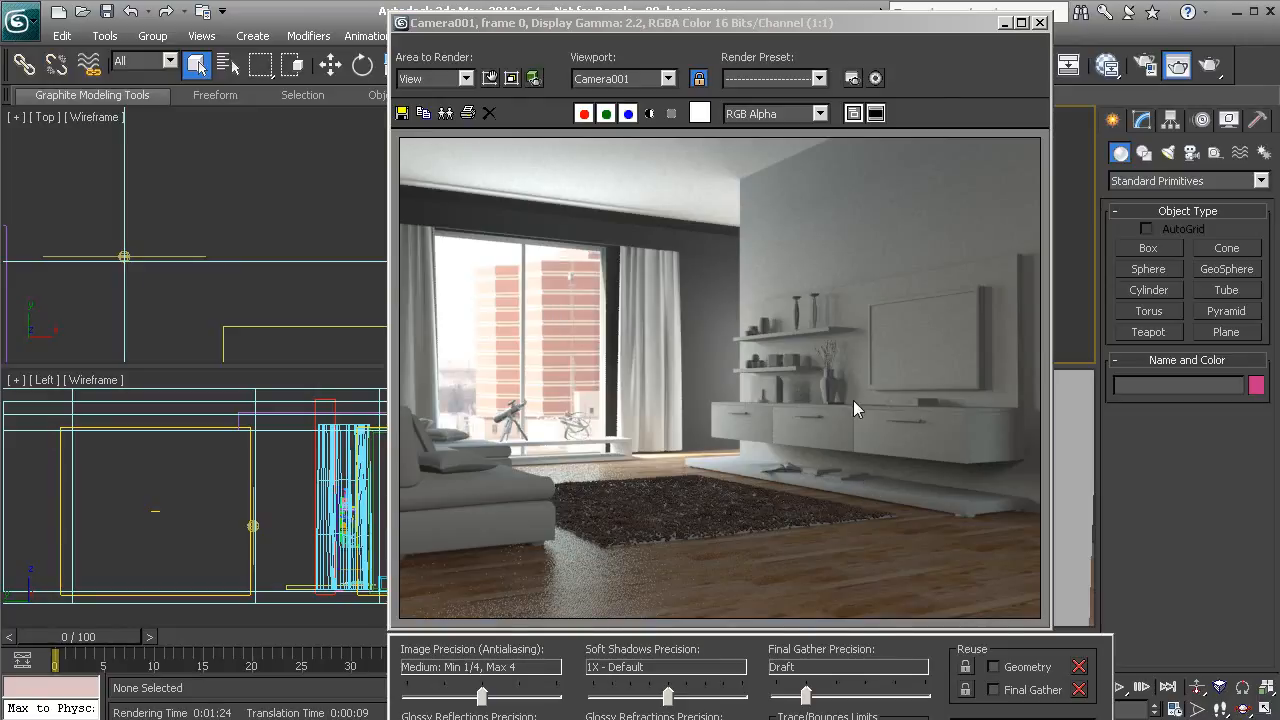
# - Close the rendered frame, zoom the Perspective view in on the TV wall, and select the entertainment center's back panel
pyautogui.moveTo(919, 25); pyautogui.dragTo(858, 41)
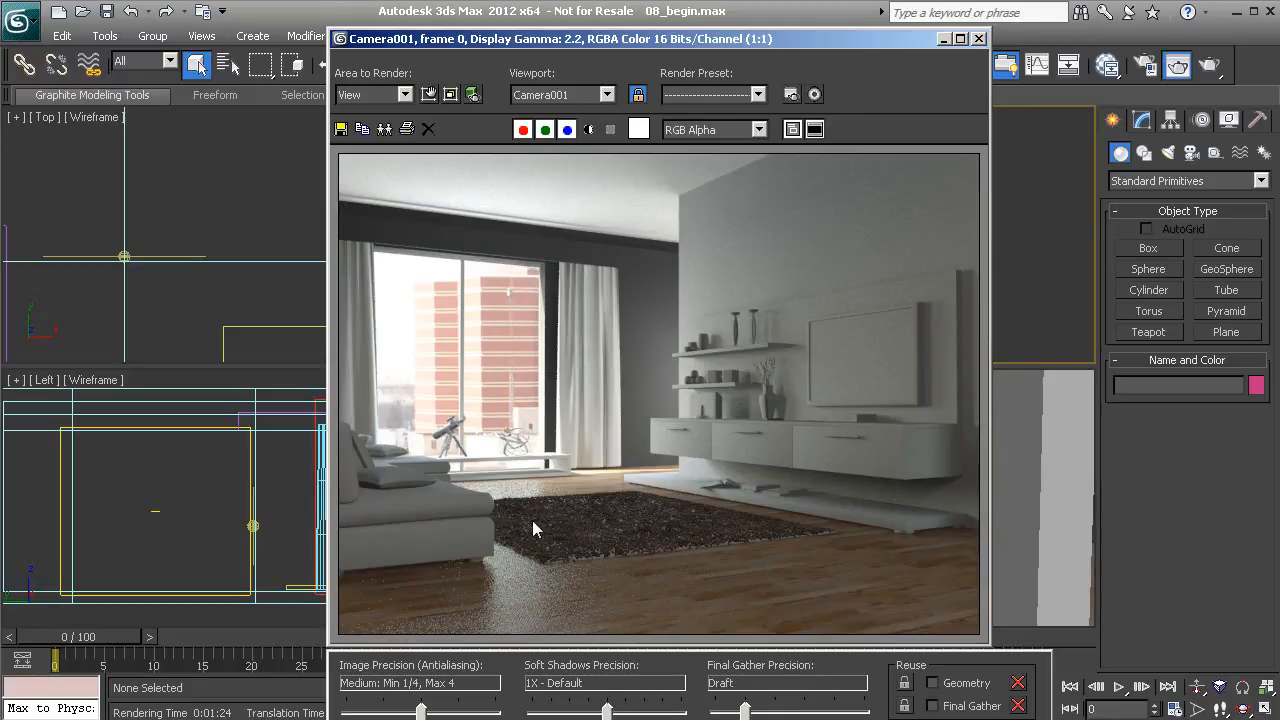
pyautogui.click(979, 38)
pyautogui.click(823, 456)
pyautogui.moveTo(823, 456); pyautogui.dragTo(766, 608, button='middle')
pyautogui.scroll(2, 787, 537)
pyautogui.scroll(2, 780, 531)
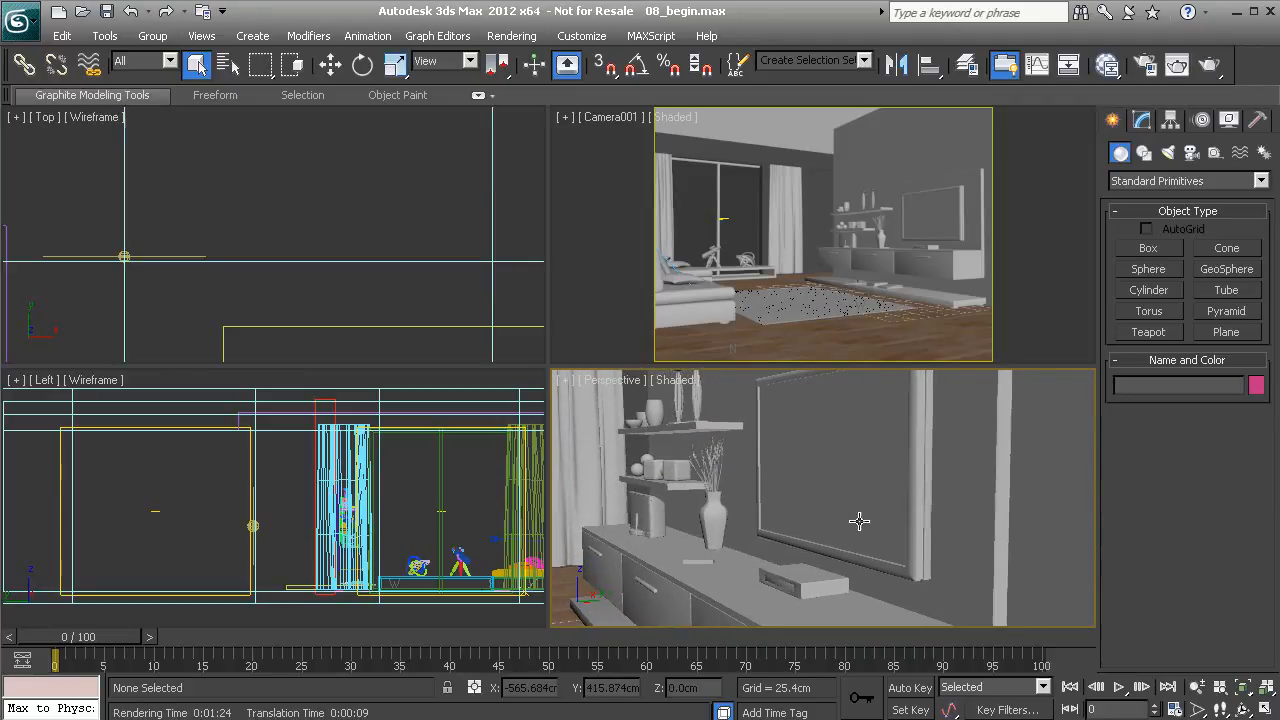
pyautogui.click(995, 400)
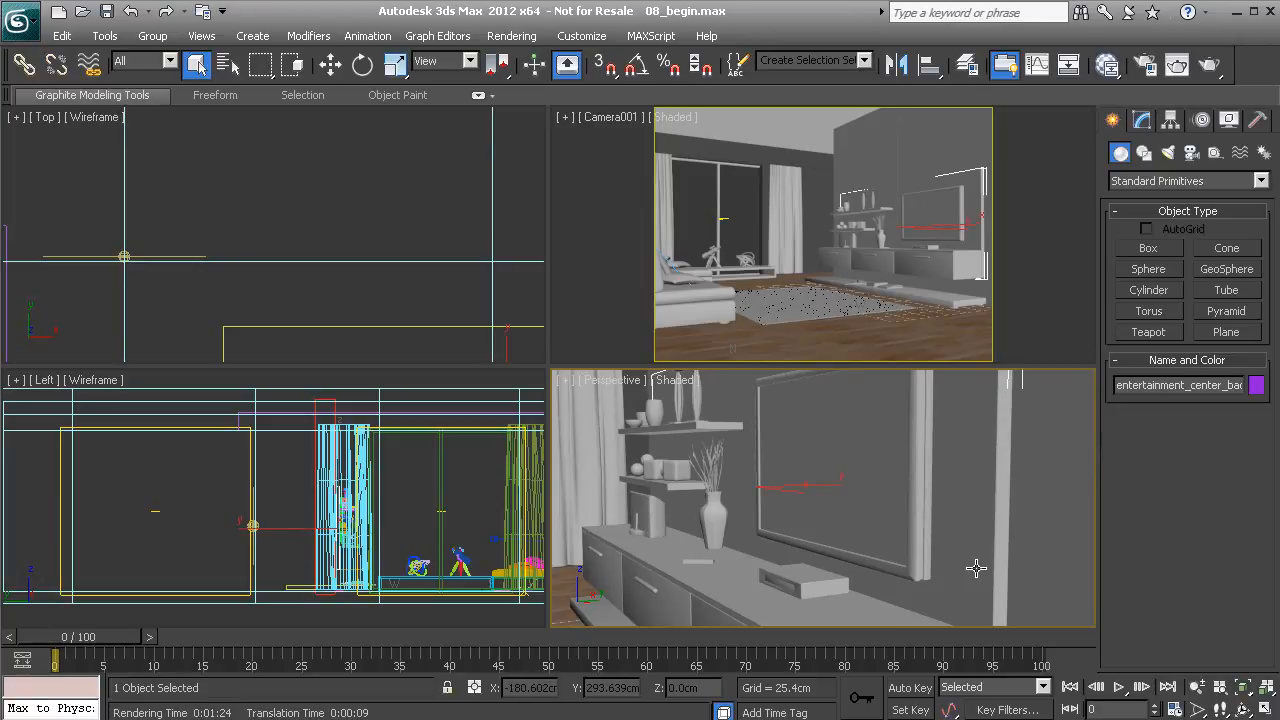
# - Create a mental ray Arch & Design material in the Slate Material Editor
pyautogui.press('m')
pyautogui.moveTo(346, 88); pyautogui.dragTo(388, 74)
pyautogui.rightClick(443, 212)
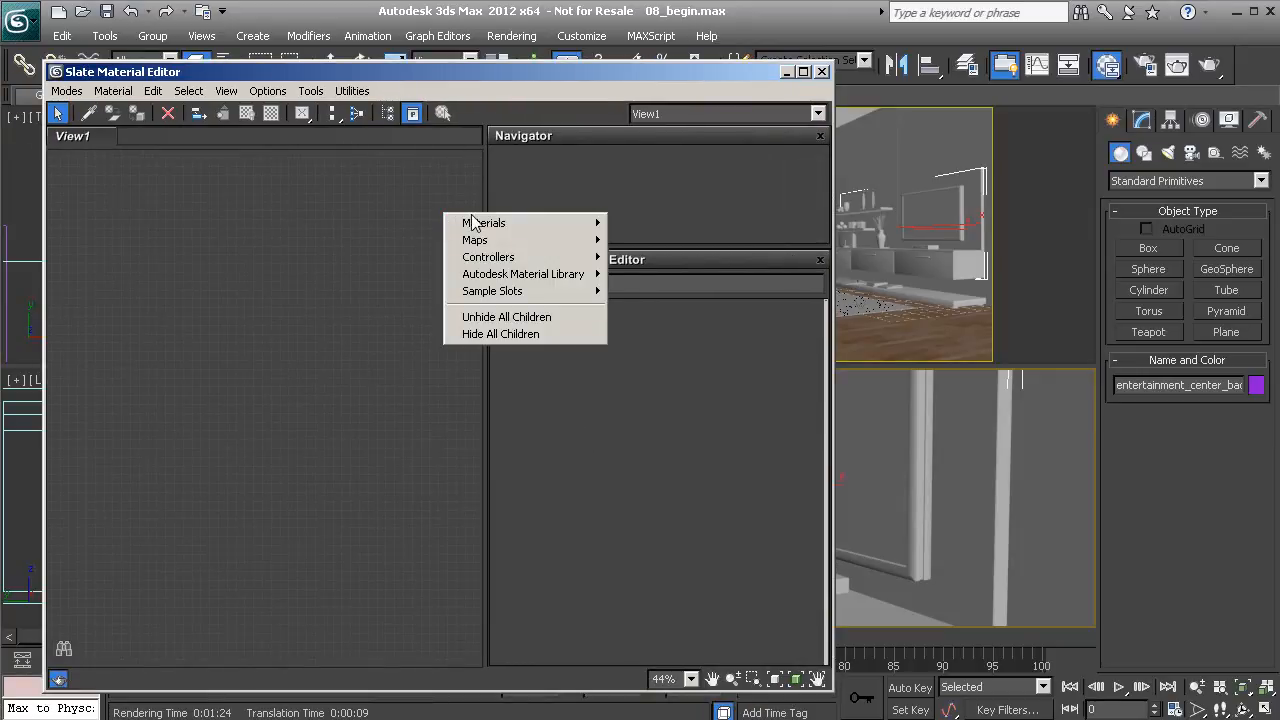
pyautogui.moveTo(473, 222)
pyautogui.moveTo(395, 240)
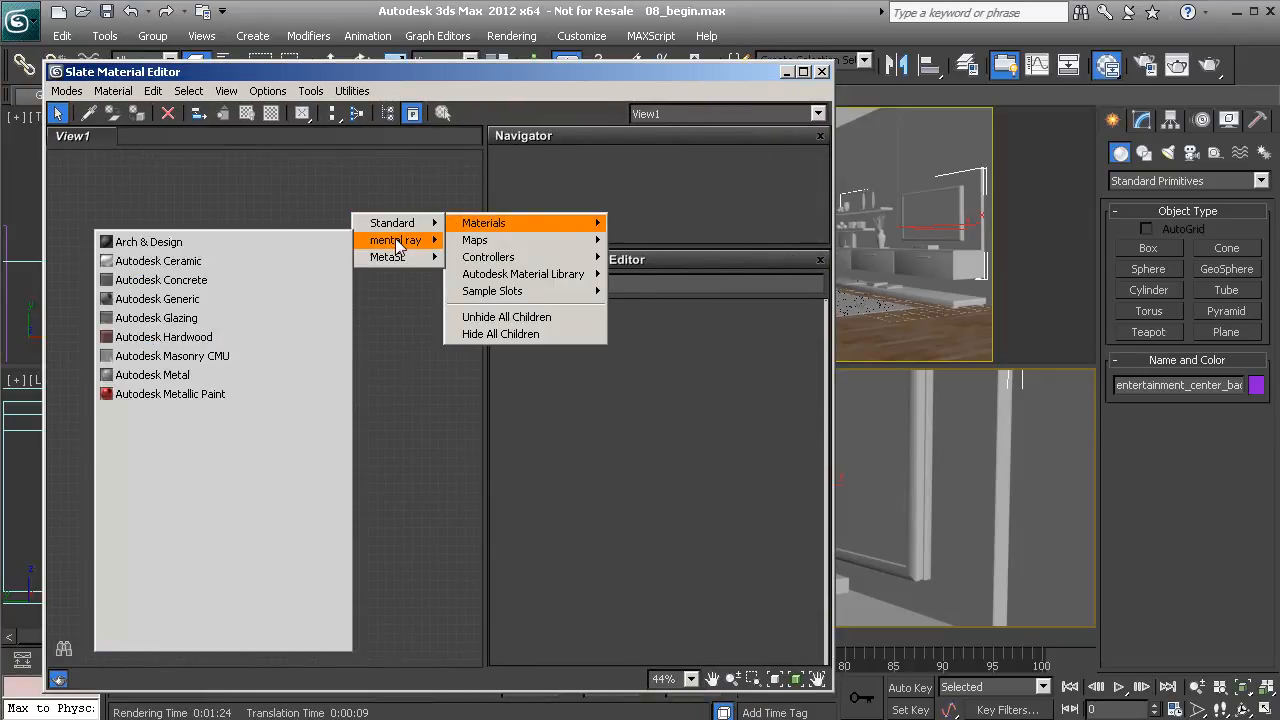
pyautogui.click(250, 238)
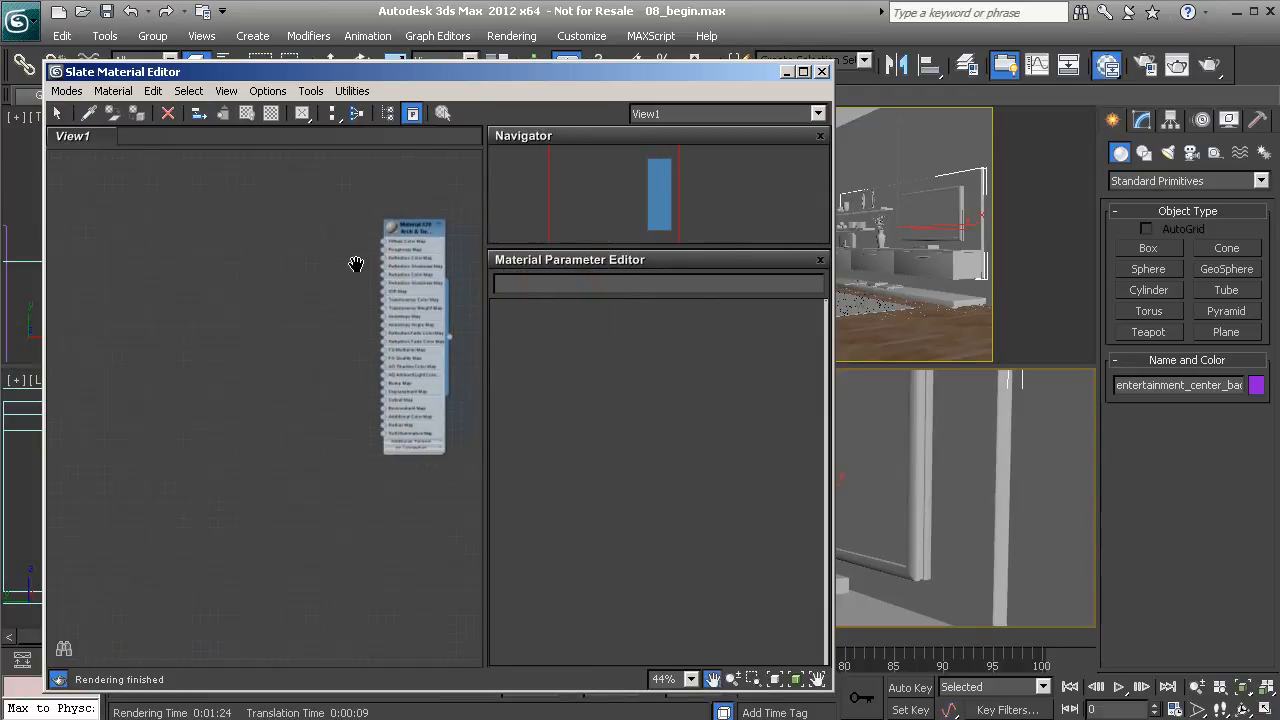
pyautogui.scroll(4, 352, 267)
pyautogui.moveTo(311, 243); pyautogui.dragTo(393, 378, button='middle')
pyautogui.scroll(2, 395, 386)
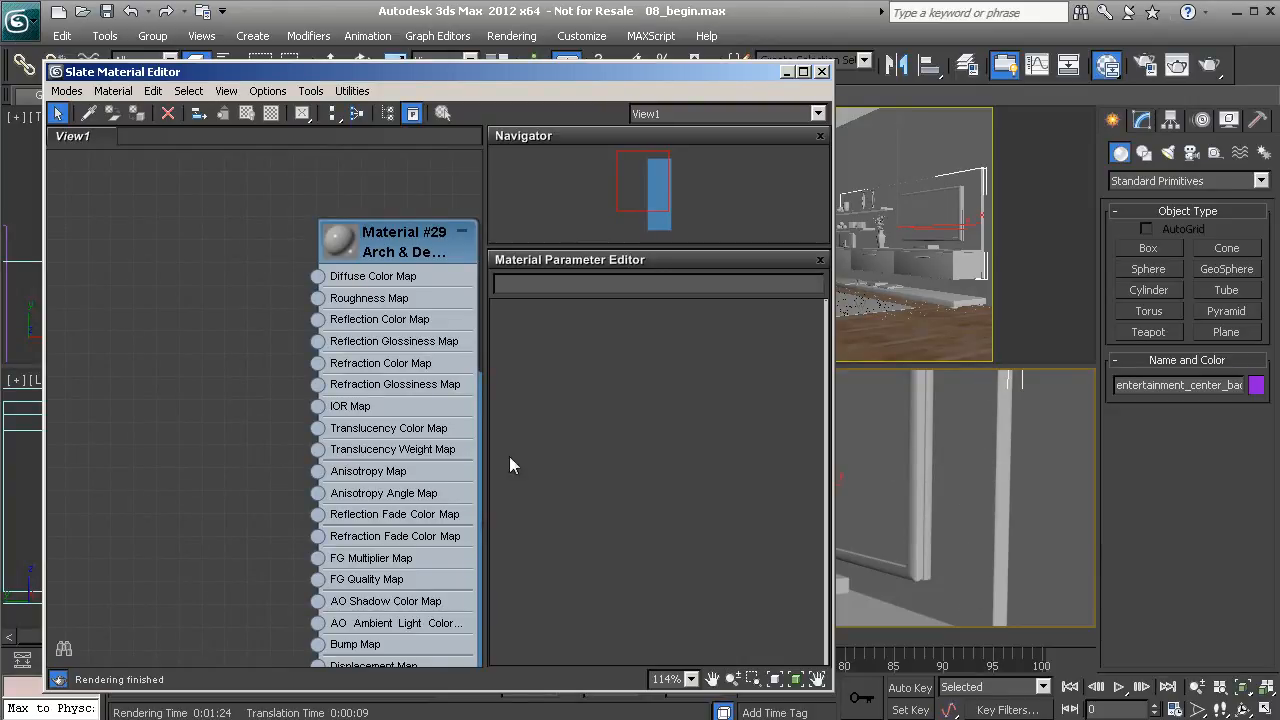
# - Connect a new standard Dent map to the material's Diffuse Color Map and place its node beside the material
pyautogui.moveTo(317, 277); pyautogui.dragTo(234, 301)
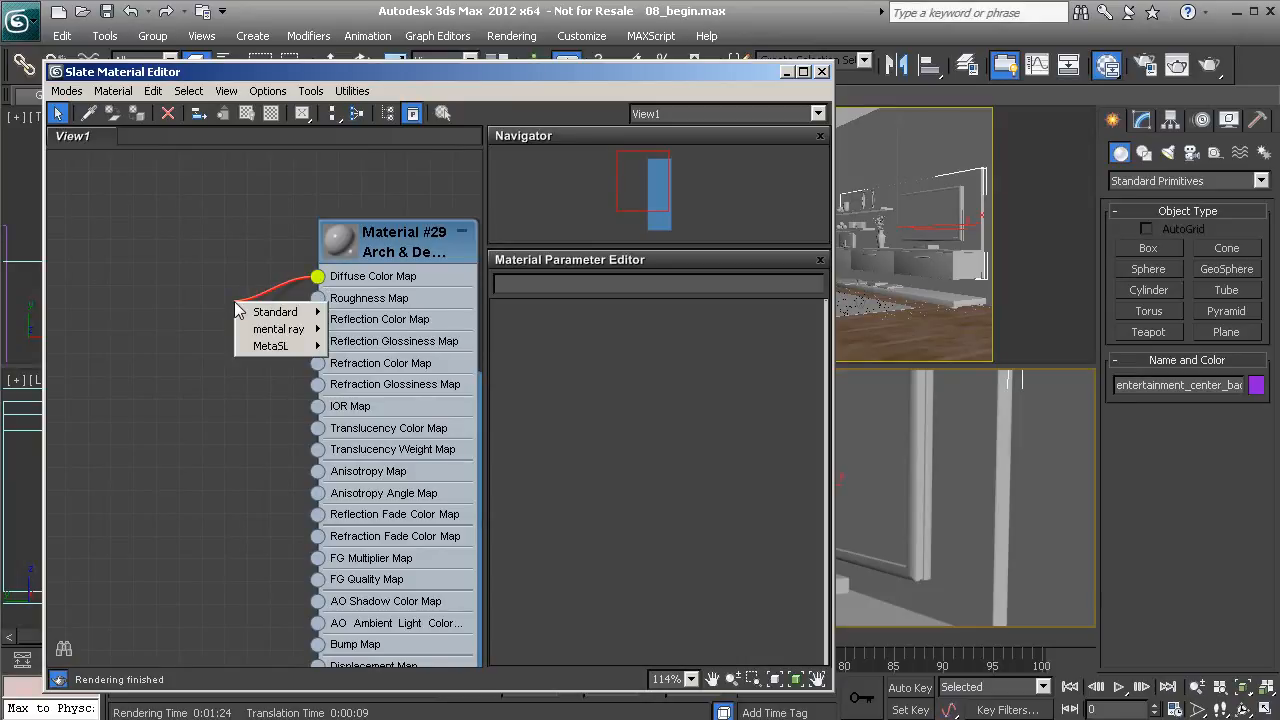
pyautogui.moveTo(271, 316)
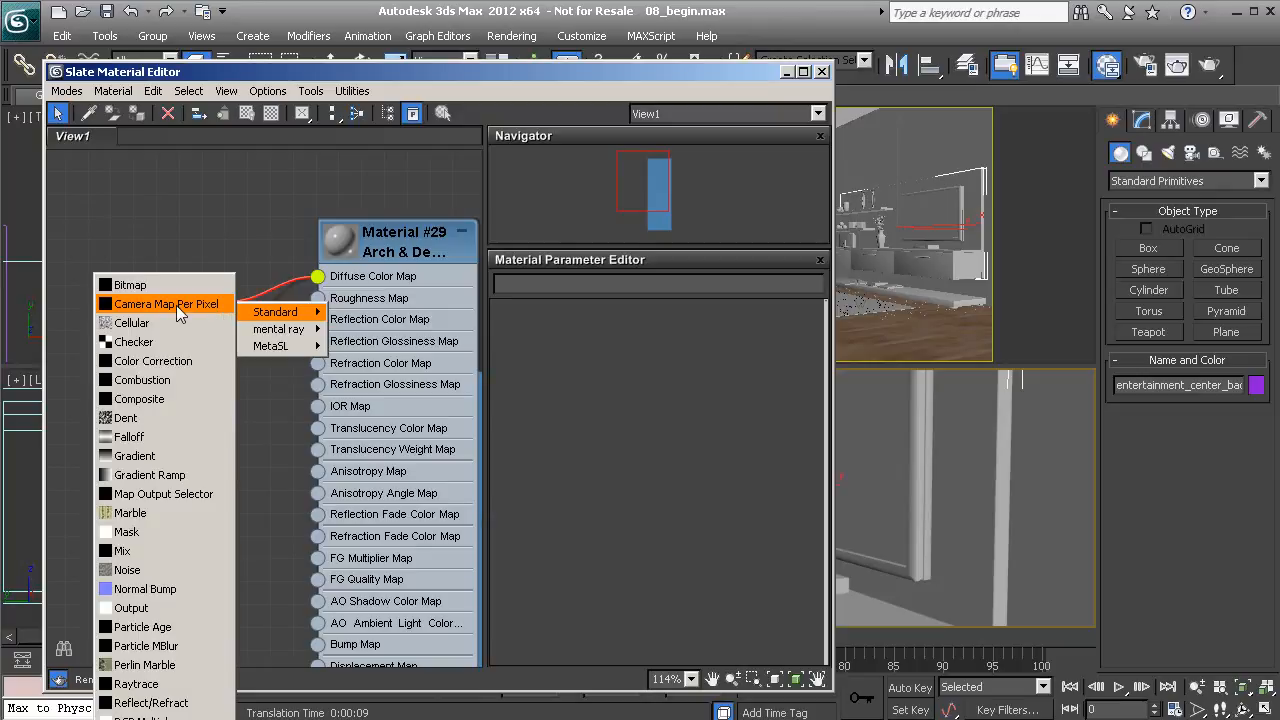
pyautogui.click(139, 421)
pyautogui.moveTo(245, 303); pyautogui.dragTo(199, 305)
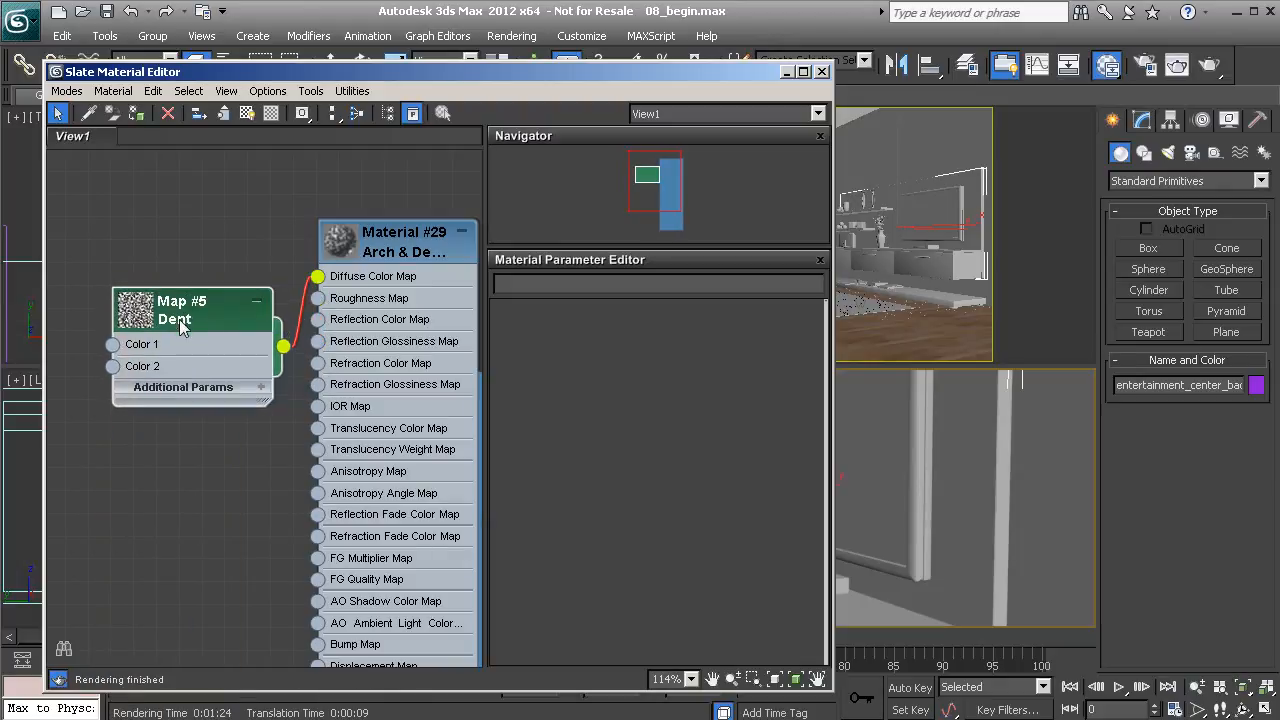
# - Enlarge the Dent map's preview and set its iterations to 4 and strength to 82.4
pyautogui.doubleClick(140, 316)
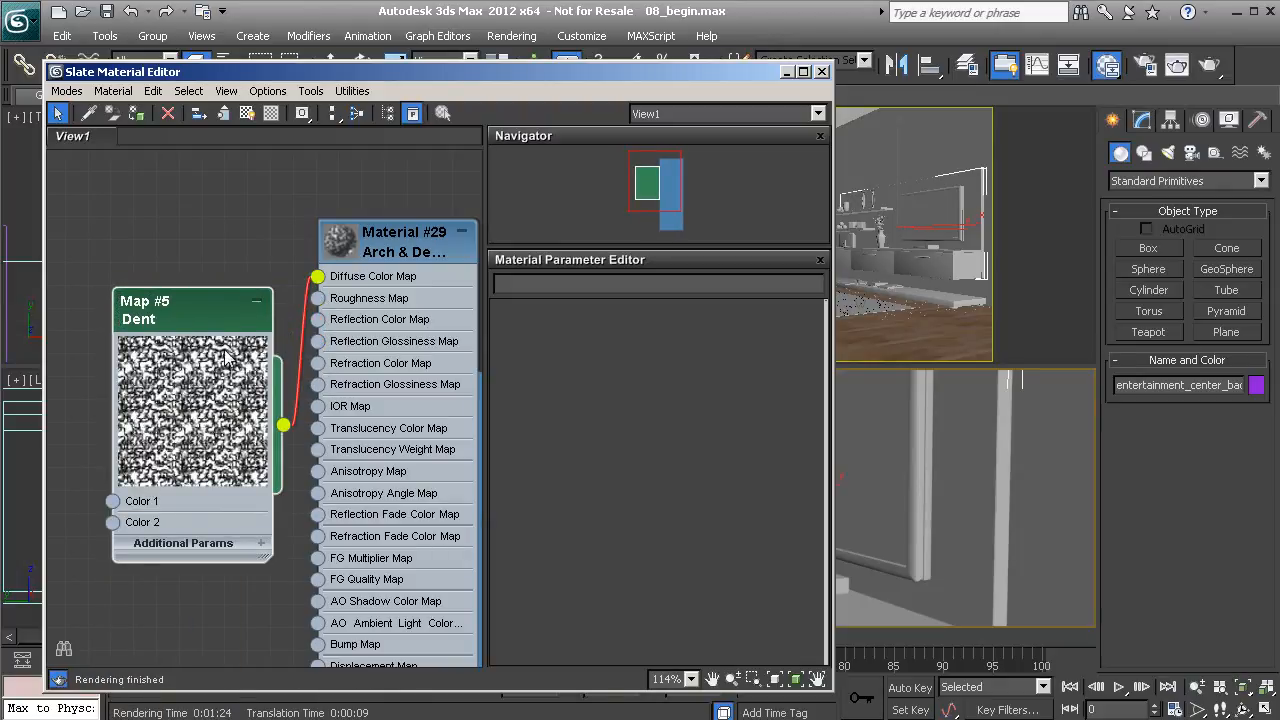
pyautogui.moveTo(199, 310); pyautogui.dragTo(208, 317)
pyautogui.moveTo(186, 350); pyautogui.dragTo(290, 362, button='middle')
pyautogui.scroll(2, 267, 308)
pyautogui.keyDown('ctrl'); pyautogui.keyDown('alt'); pyautogui.moveTo(341, 401); pyautogui.dragTo(300, 250, button='middle'); pyautogui.keyUp('alt'); pyautogui.keyUp('ctrl')
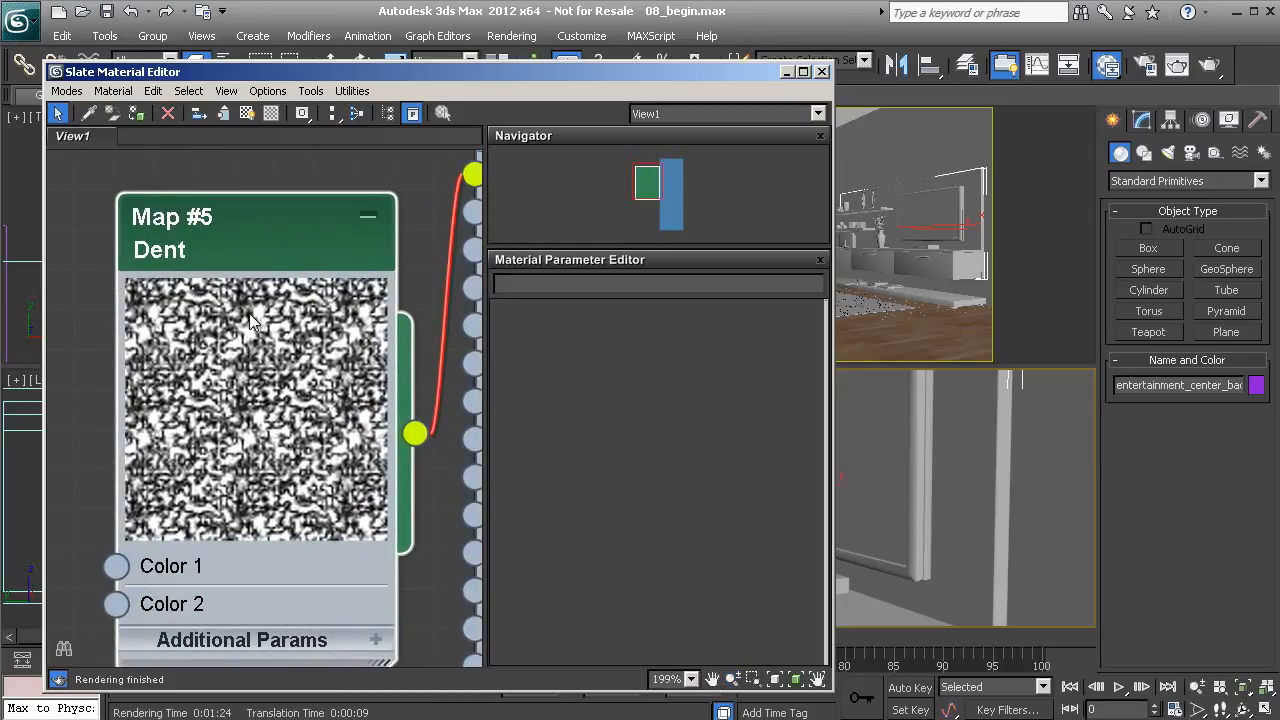
pyautogui.doubleClick(285, 248)
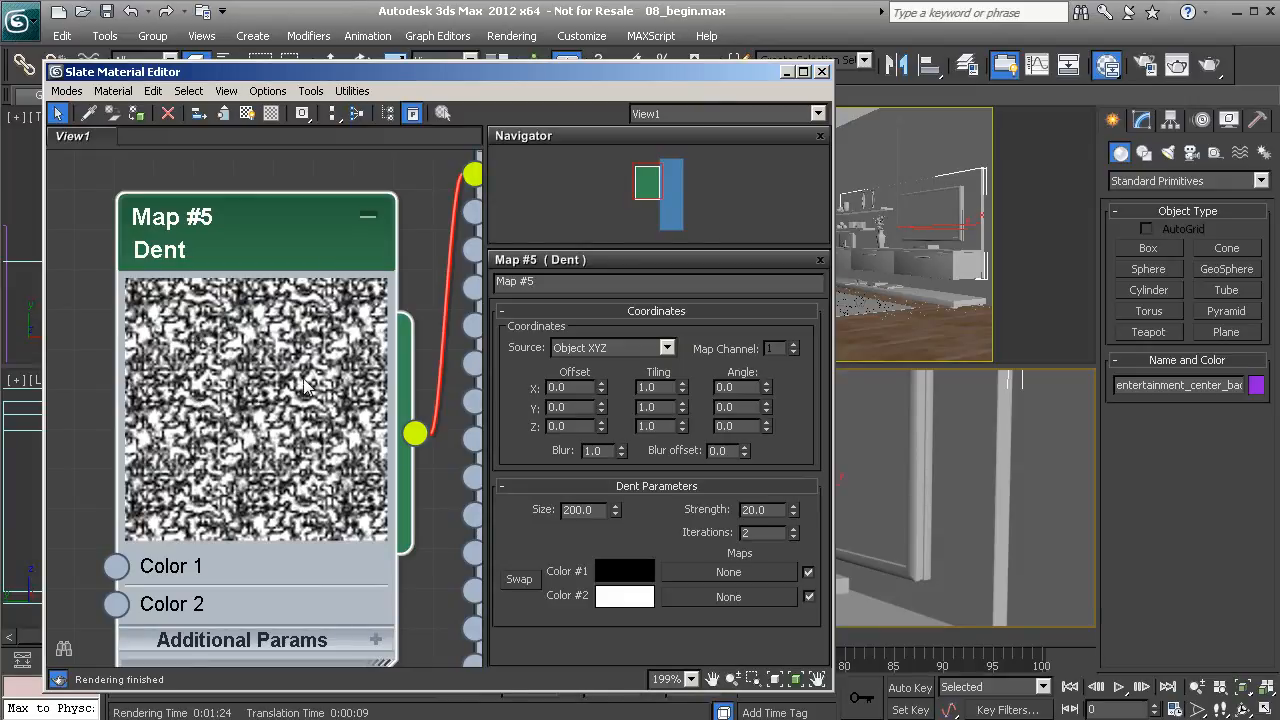
pyautogui.click(792, 529)
pyautogui.click(792, 529)
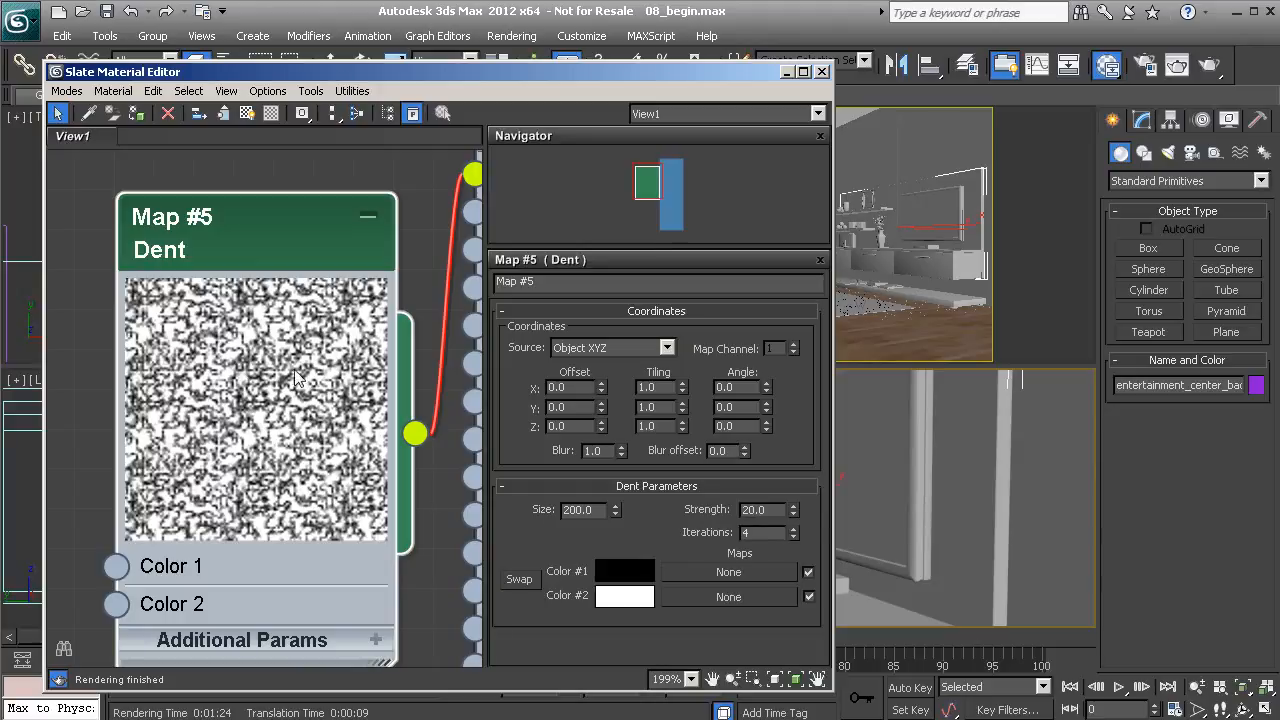
pyautogui.moveTo(792, 506); pyautogui.dragTo(758, 1)
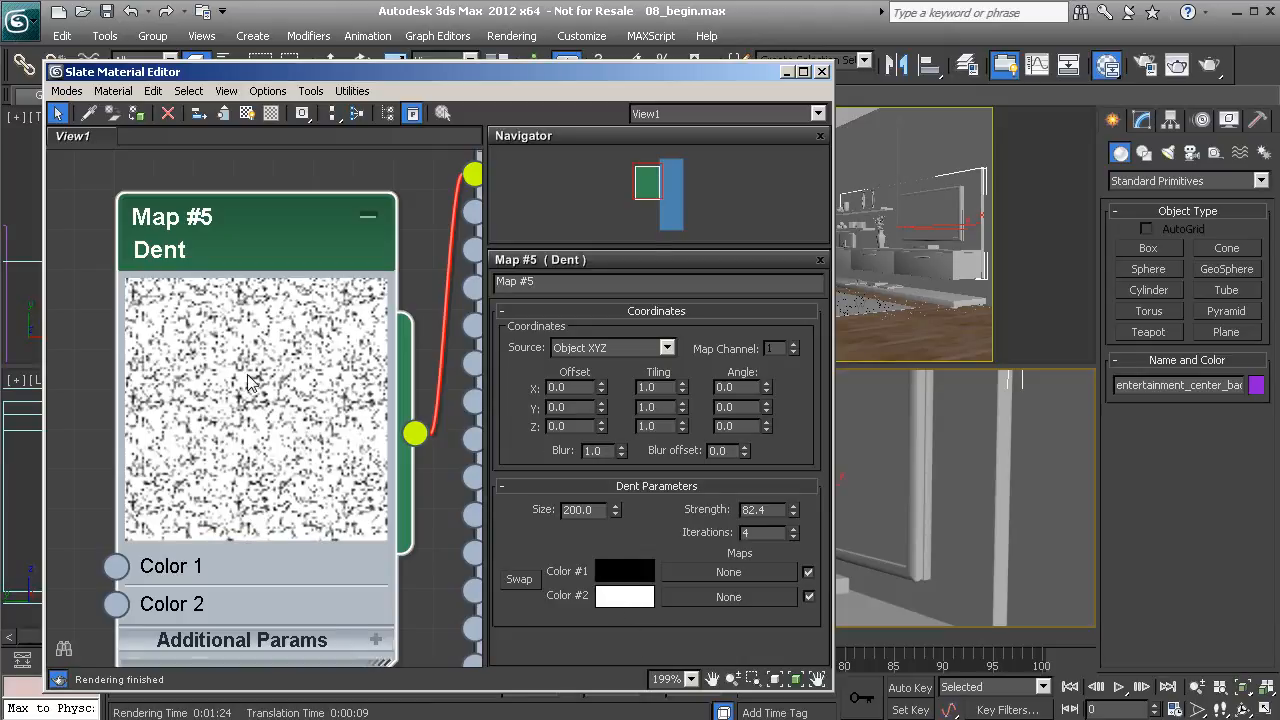
# - Set the Dent map's Color #2 to a warm light grey with hue 12, saturation 16 and value 210
pyautogui.click(616, 601)
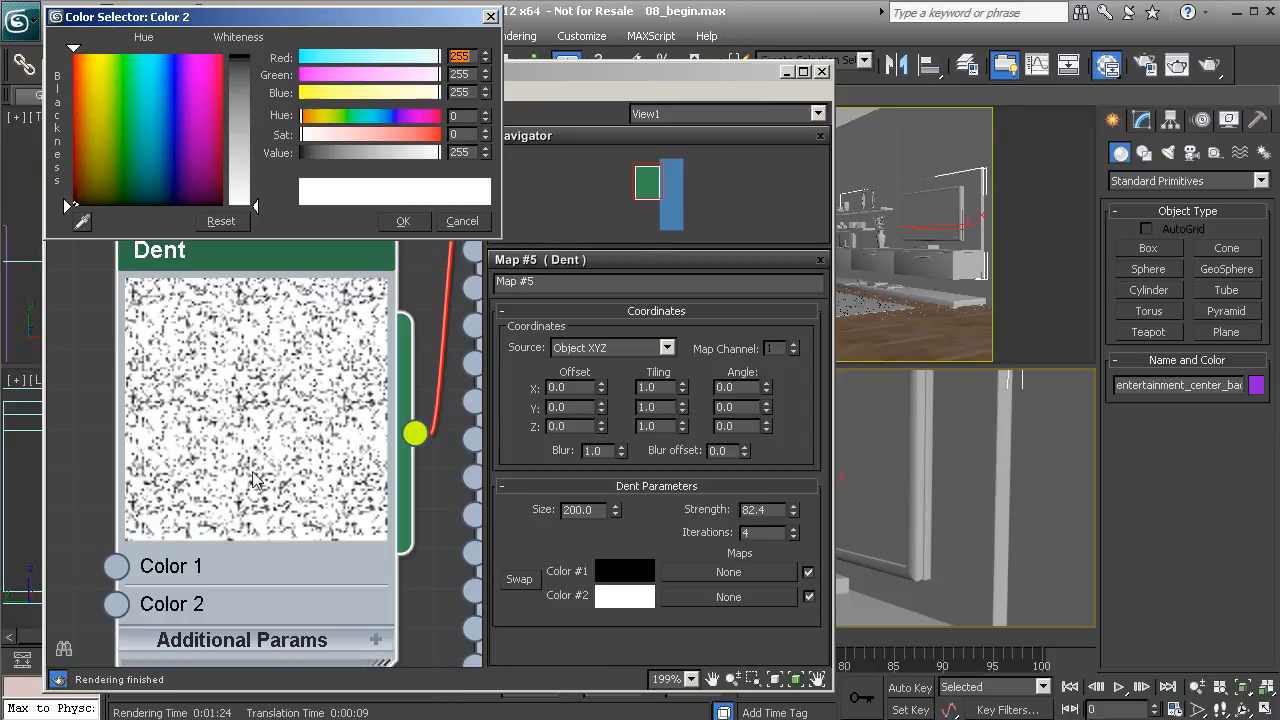
pyautogui.moveTo(303, 136); pyautogui.dragTo(309, 135)
pyautogui.click(306, 115)
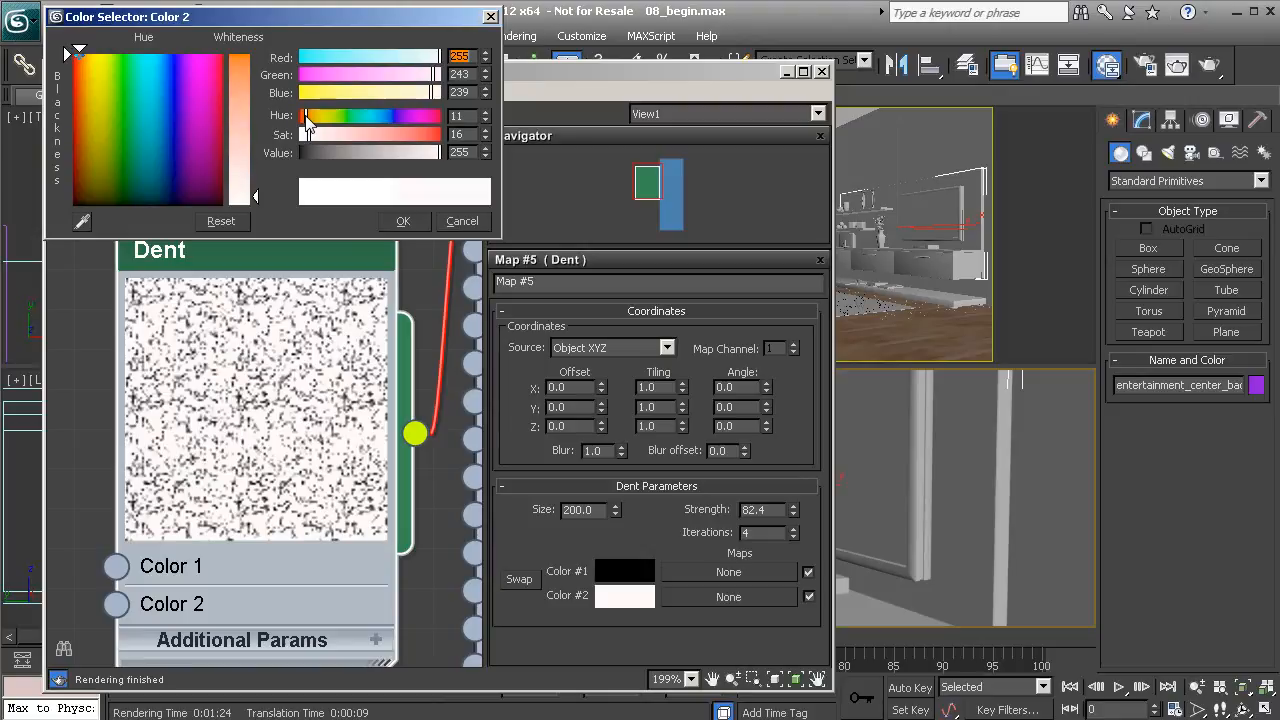
pyautogui.moveTo(437, 154); pyautogui.dragTo(416, 155)
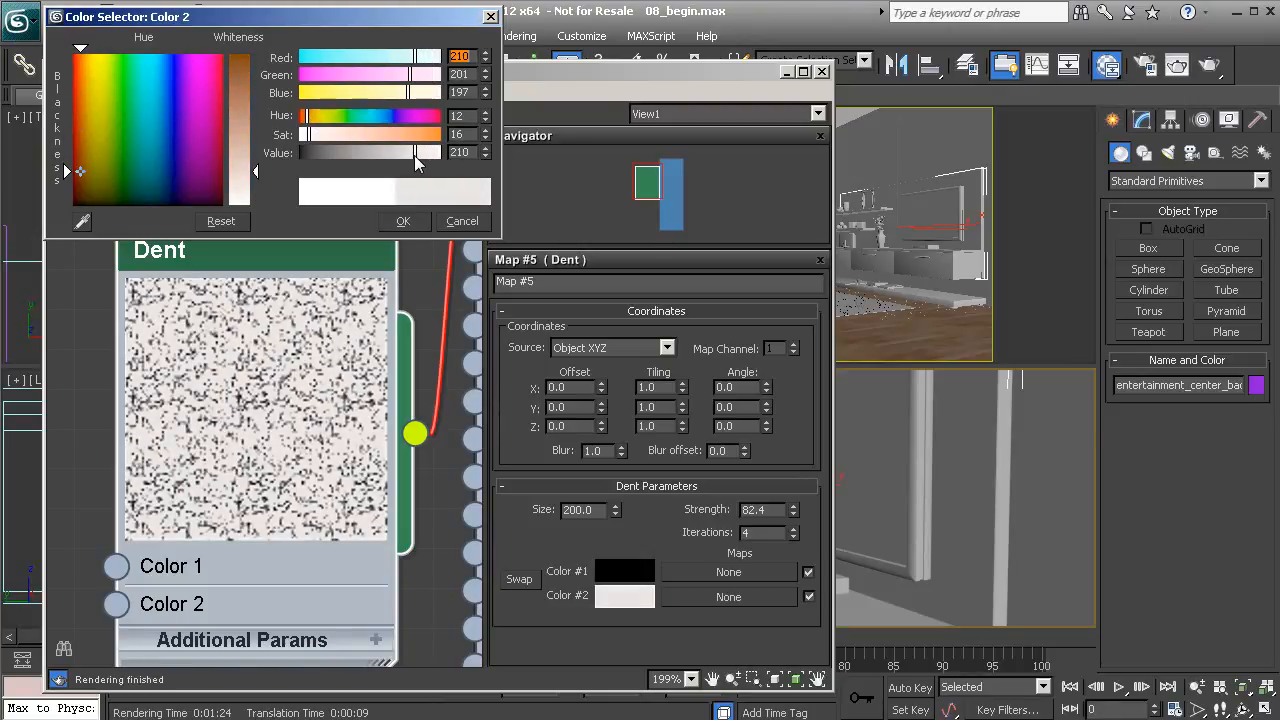
pyautogui.click(405, 221)
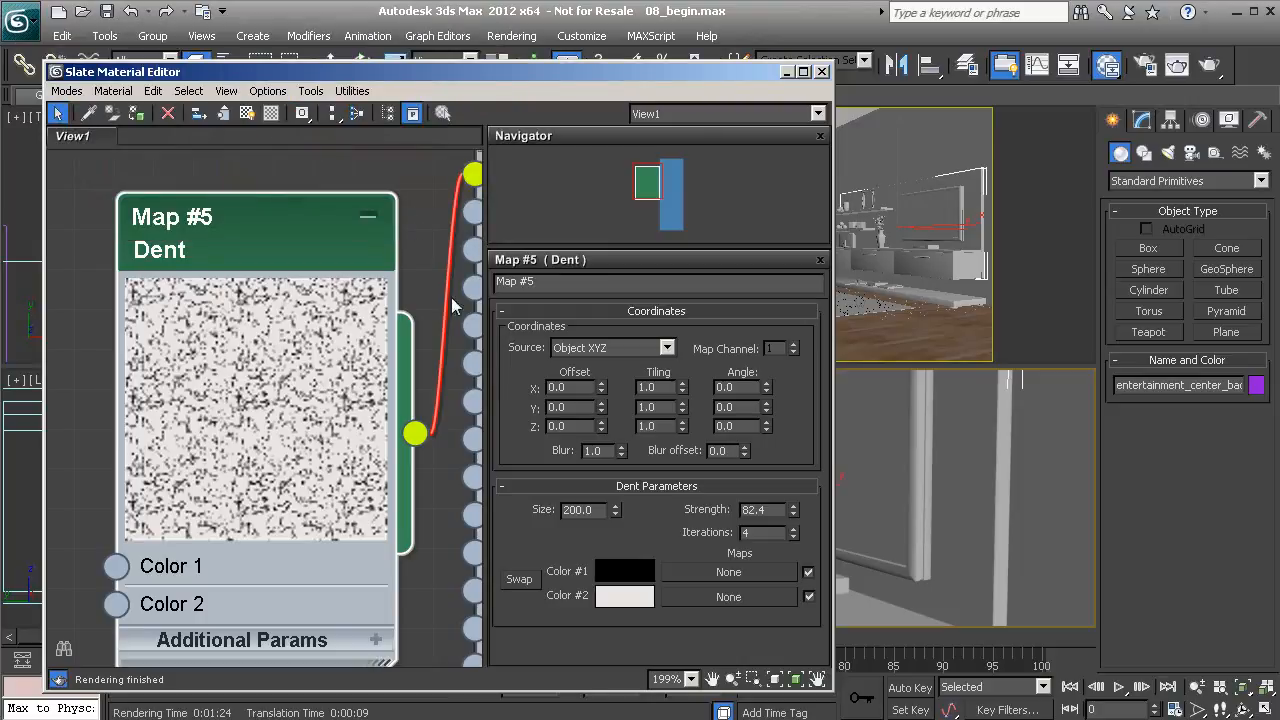
# - Sample Color #2 into the Dent map's Color #1 and make it slightly darker
pyautogui.click(625, 571)
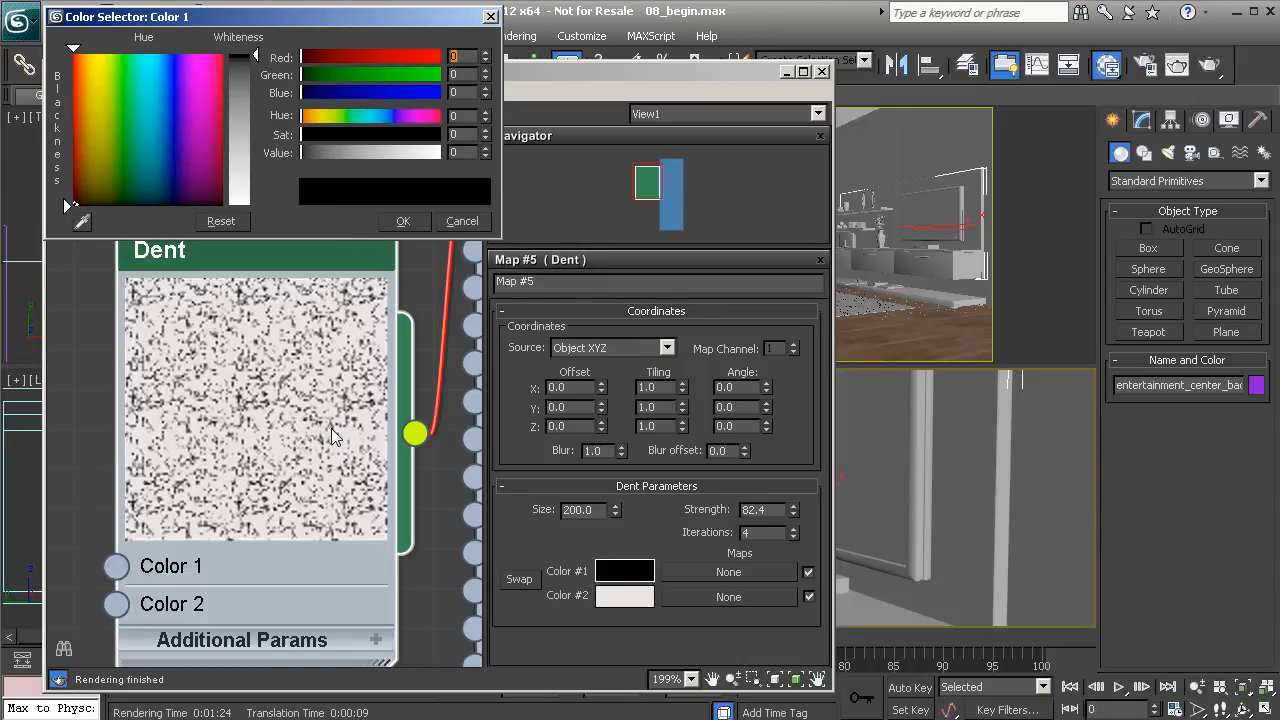
pyautogui.click(82, 222)
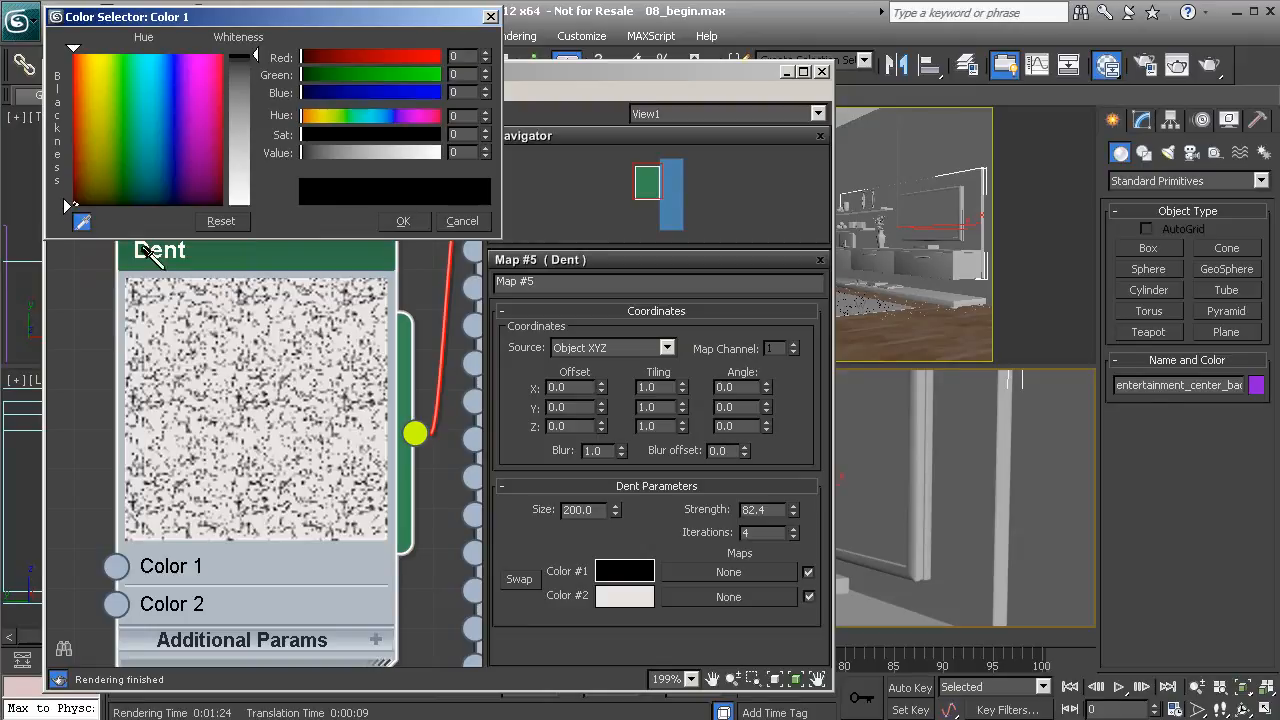
pyautogui.click(604, 592)
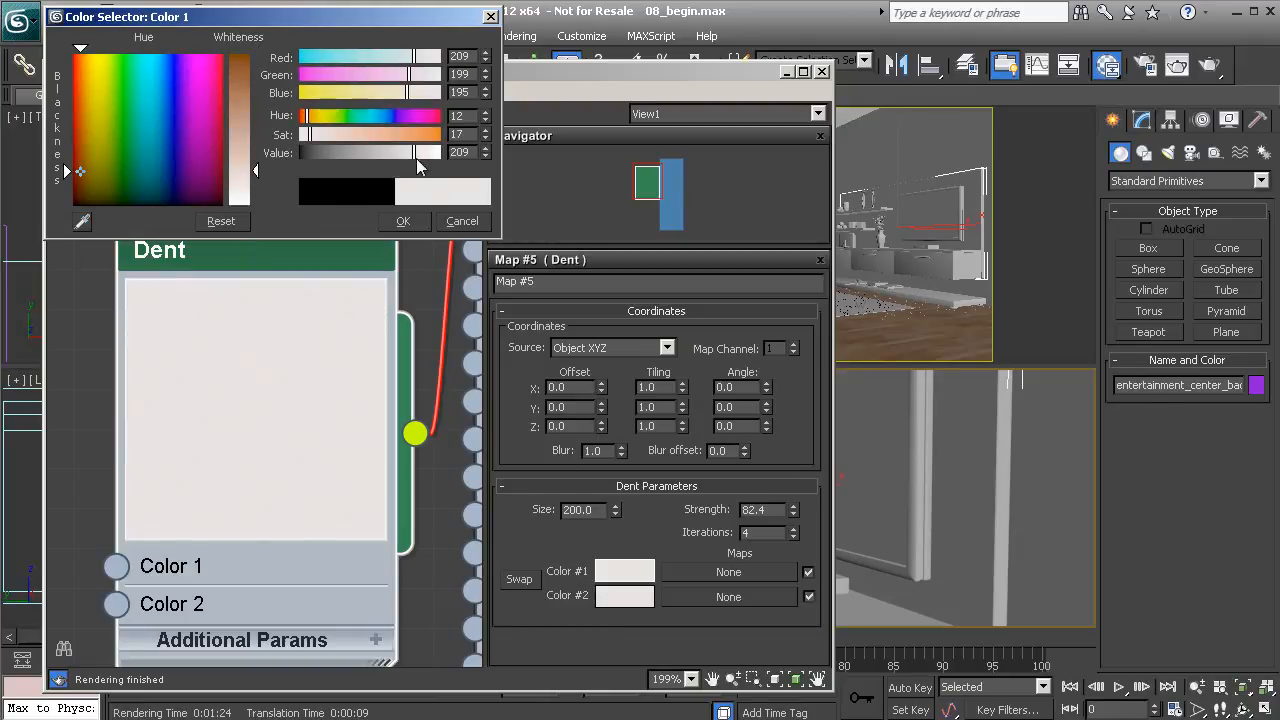
pyautogui.moveTo(414, 152); pyautogui.dragTo(383, 152)
pyautogui.click(408, 221)
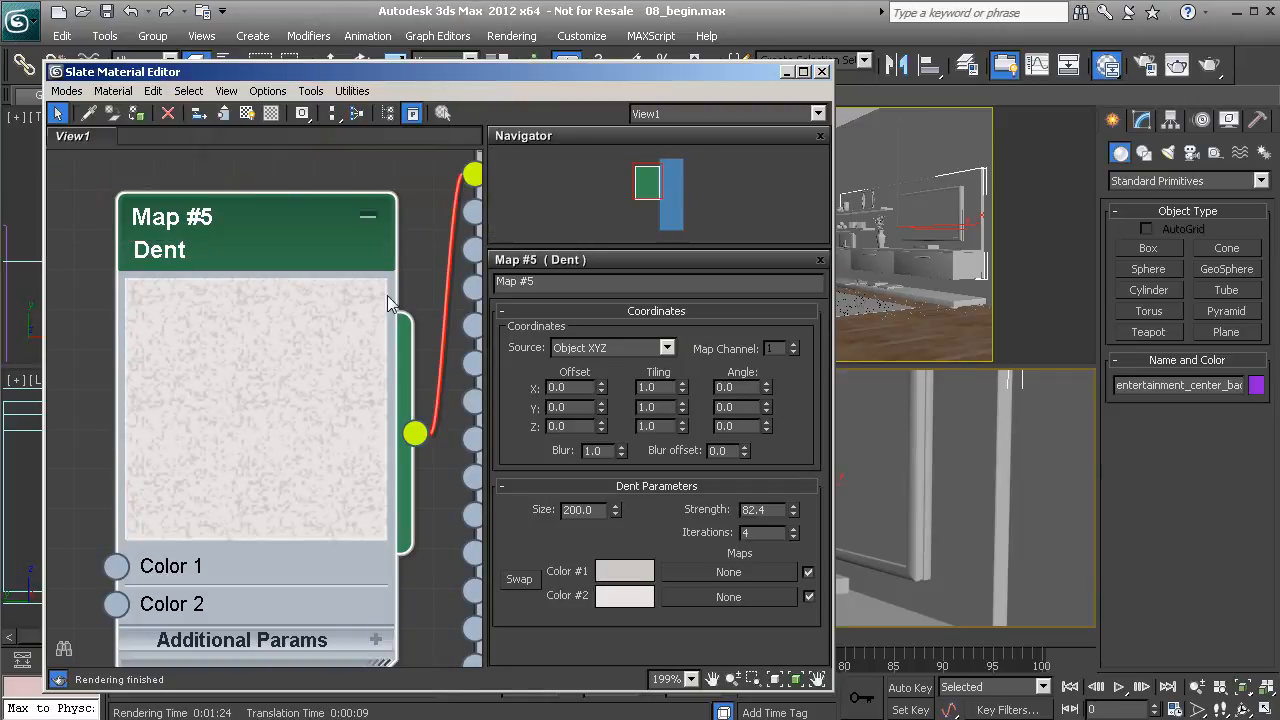
# - Assign the Arch & Design material to the entertainment center's back panel in the Perspective view
pyautogui.moveTo(364, 326); pyautogui.dragTo(206, 485, button='middle')
pyautogui.moveTo(424, 337); pyautogui.dragTo(204, 367, button='middle')
pyautogui.moveTo(419, 574); pyautogui.dragTo(419, 384, button='middle')
pyautogui.moveTo(395, 605); pyautogui.dragTo(980, 464)
pyautogui.moveTo(384, 208); pyautogui.dragTo(406, 371, button='middle')
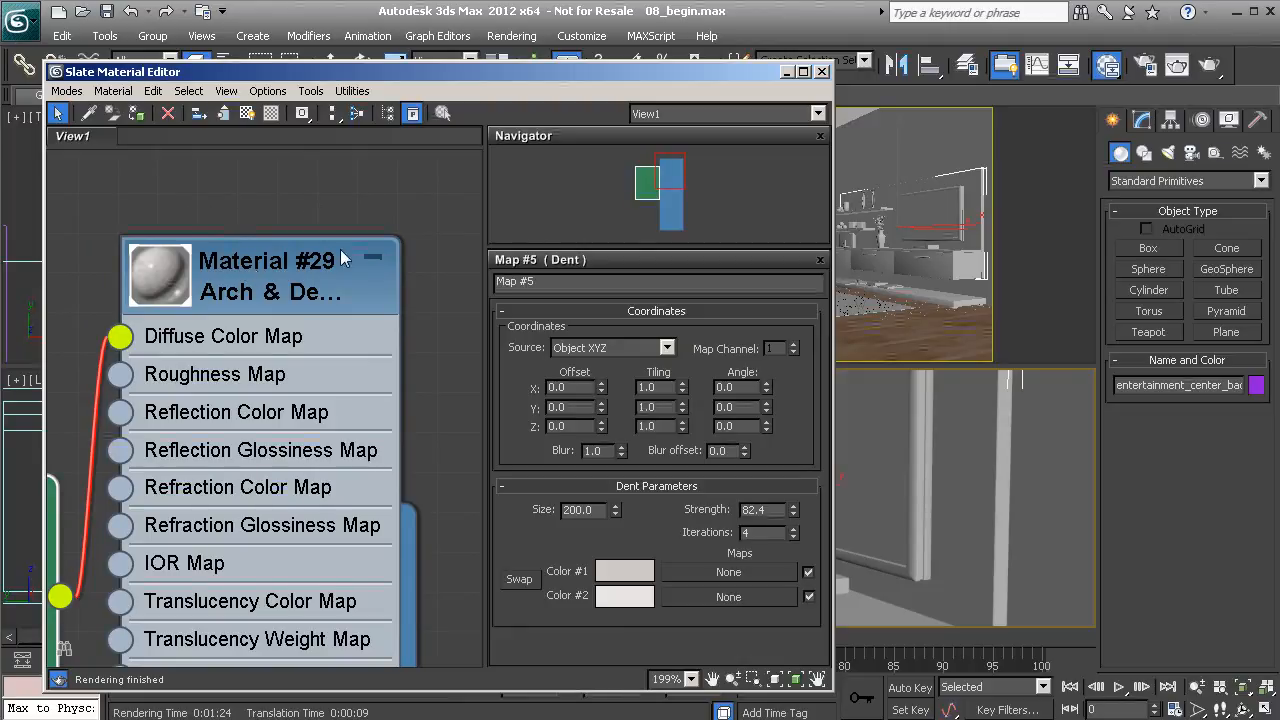
# - Reopen the rendered frame and set the render output size to HDTV (video) at 1280x720
pyautogui.click(841, 30)
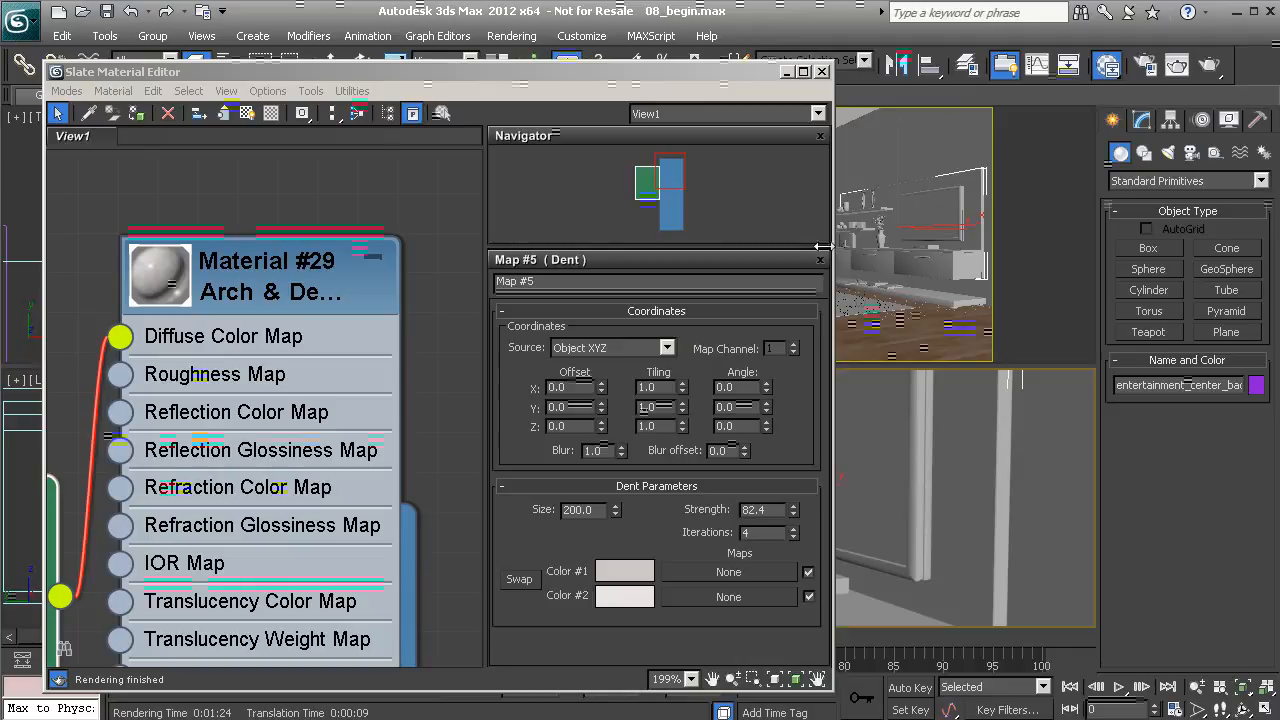
pyautogui.click(1179, 67)
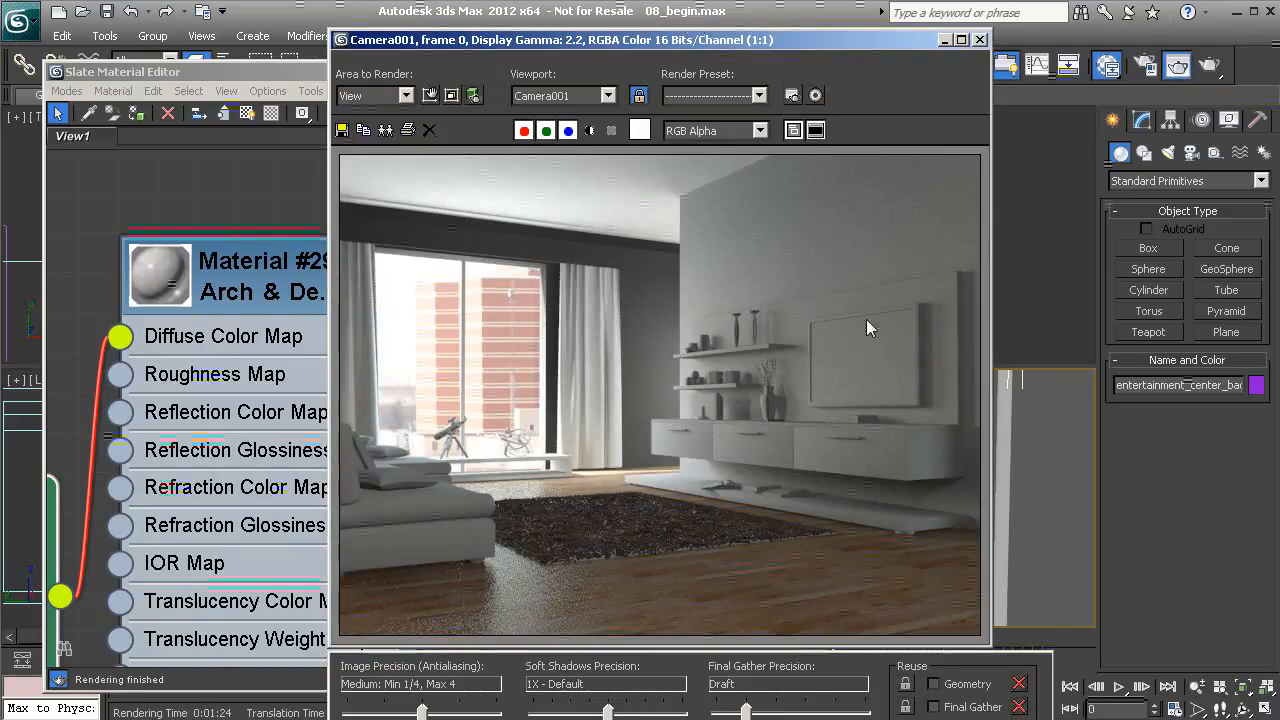
pyautogui.click(792, 95)
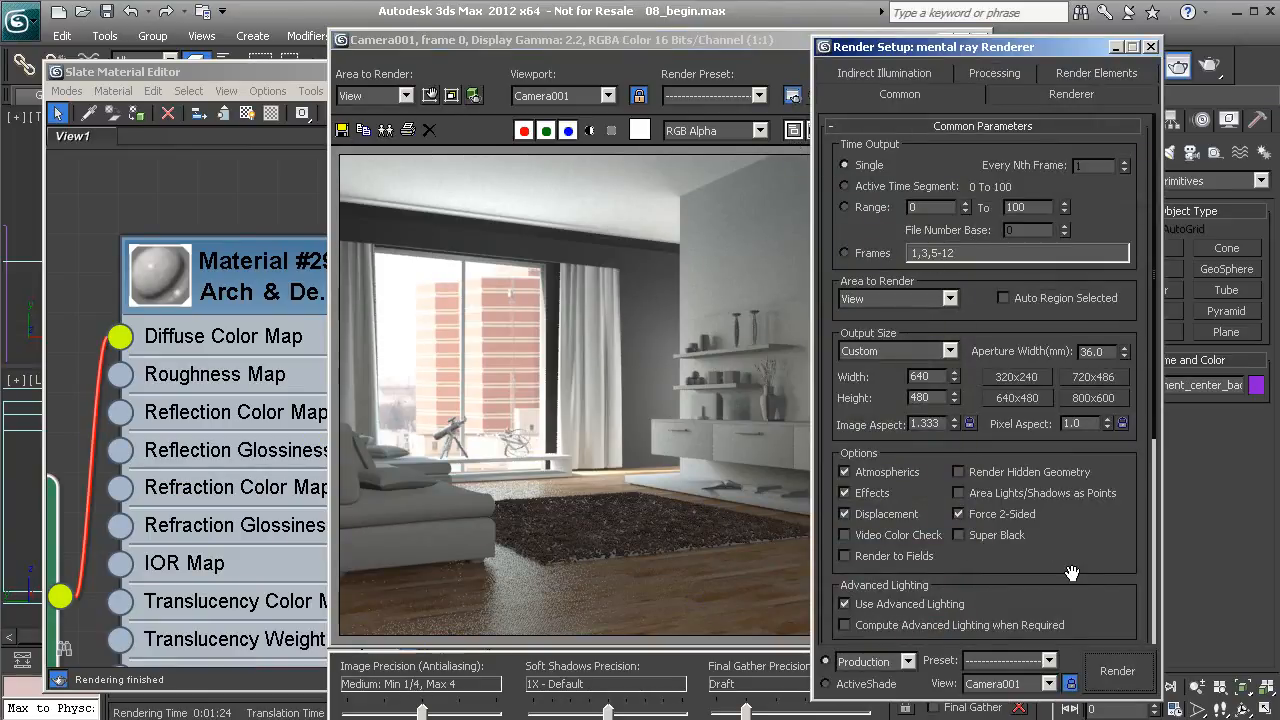
pyautogui.click(950, 351)
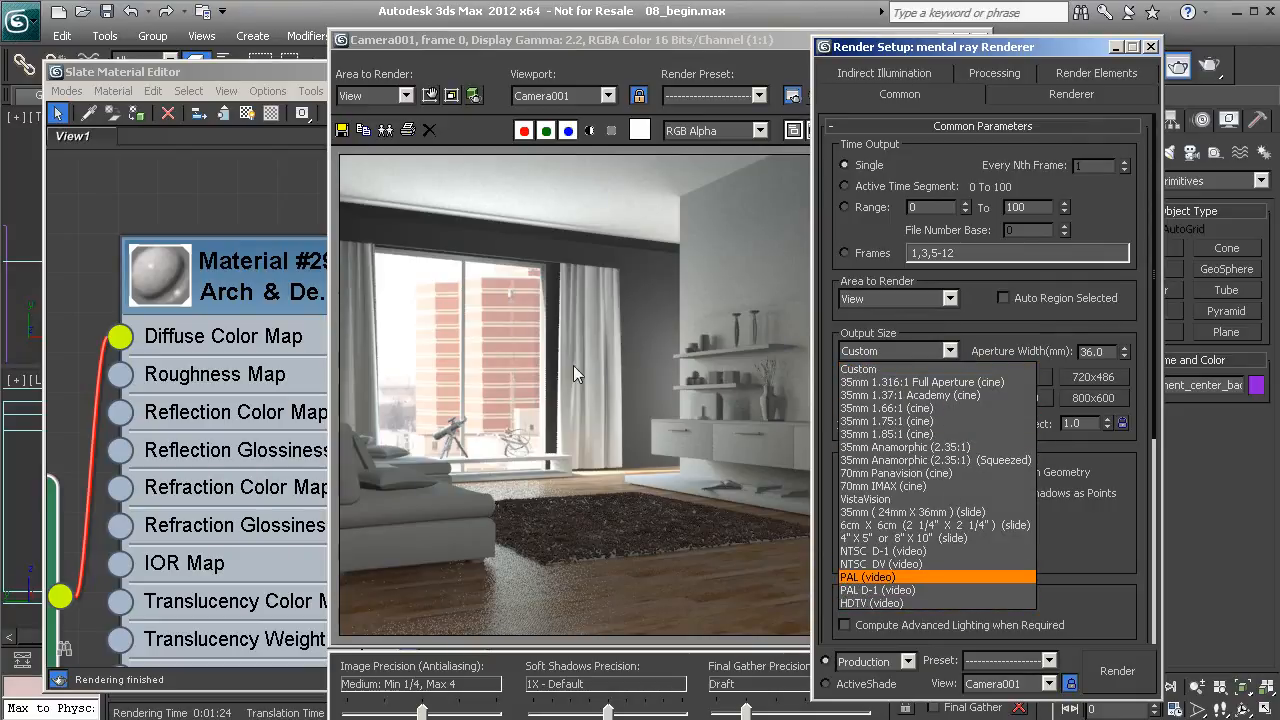
pyautogui.click(891, 602)
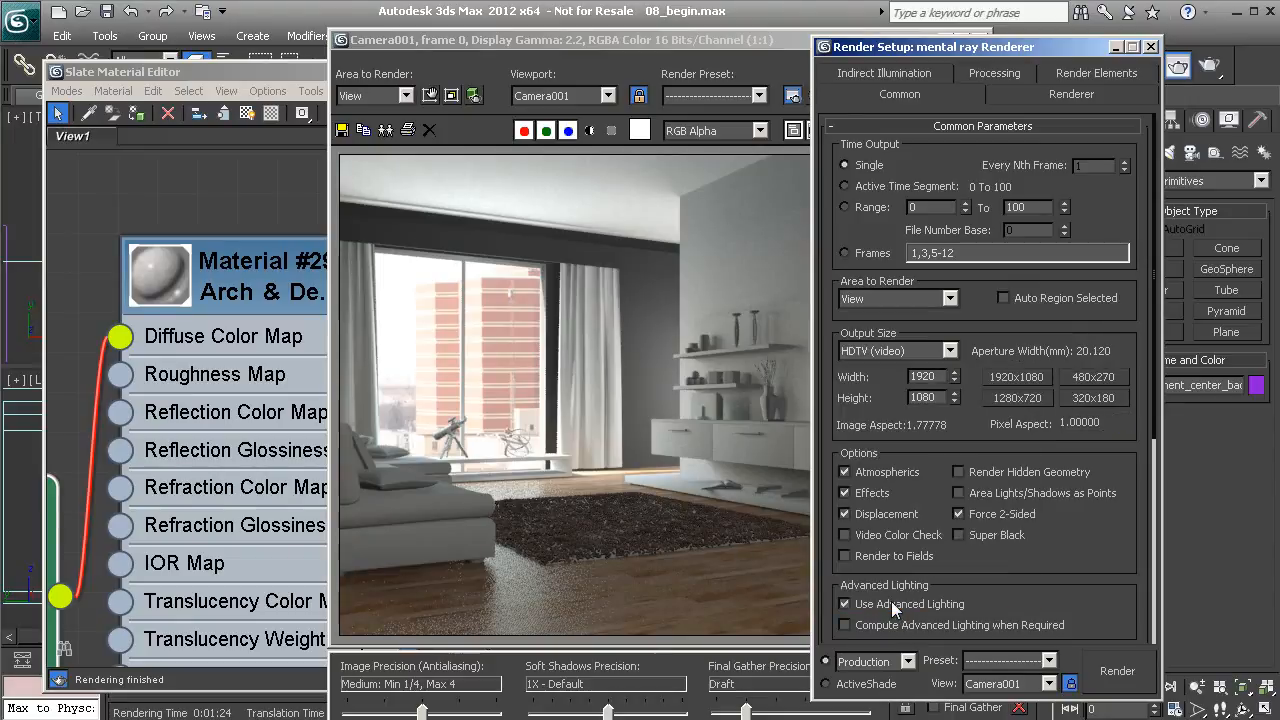
pyautogui.click(1016, 398)
pyautogui.click(1150, 46)
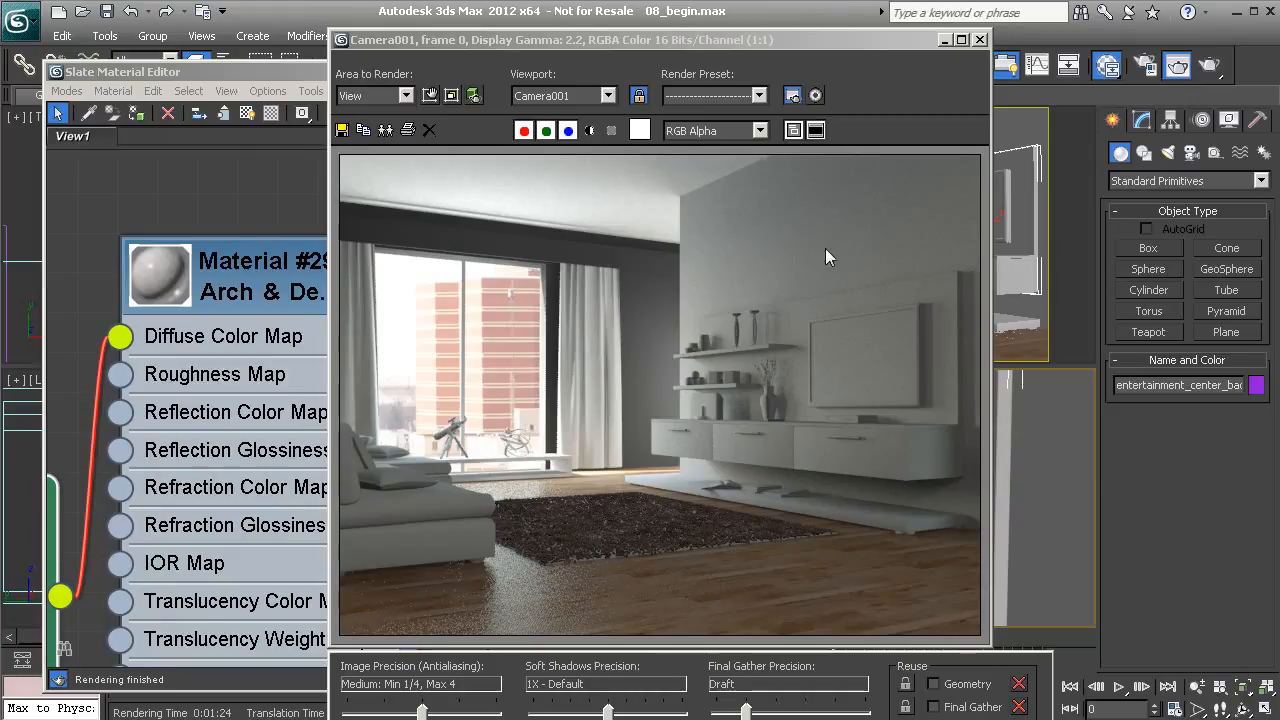
# - Set the area to render to Region and close the Slate Material Editor to uncover the camera view
pyautogui.moveTo(541, 42); pyautogui.dragTo(301, 73)
pyautogui.click(166, 126)
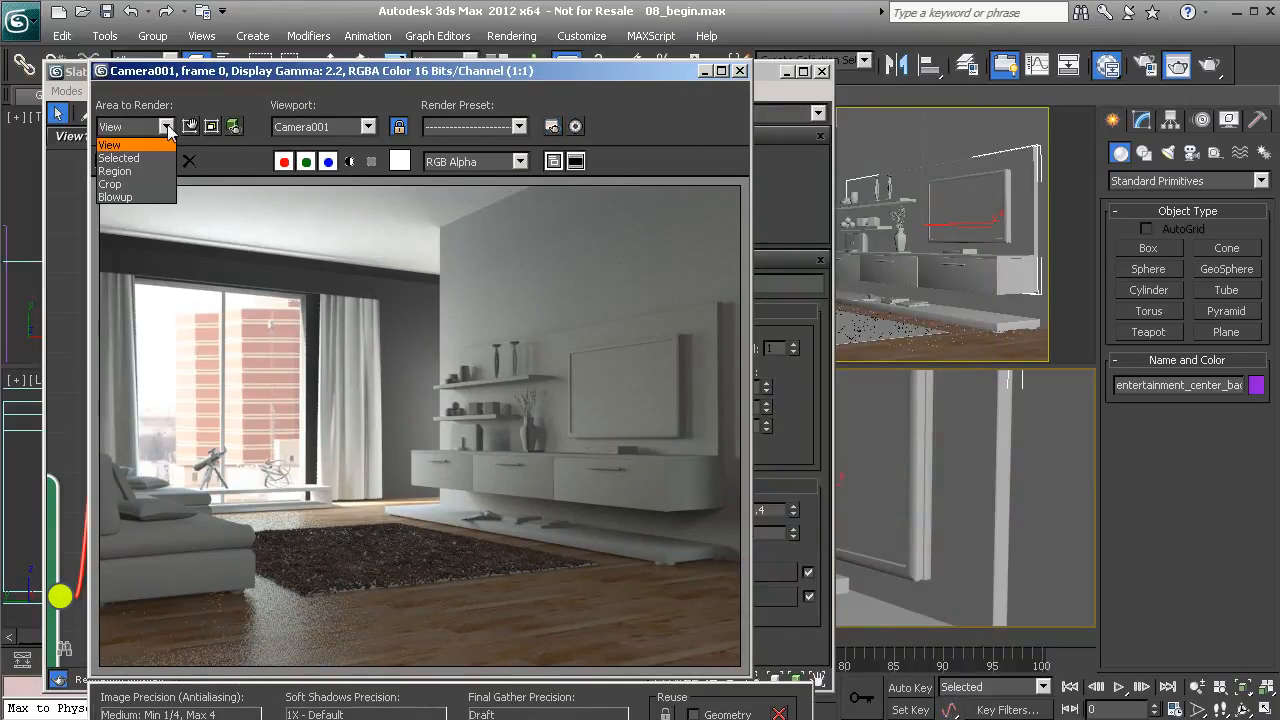
pyautogui.click(143, 175)
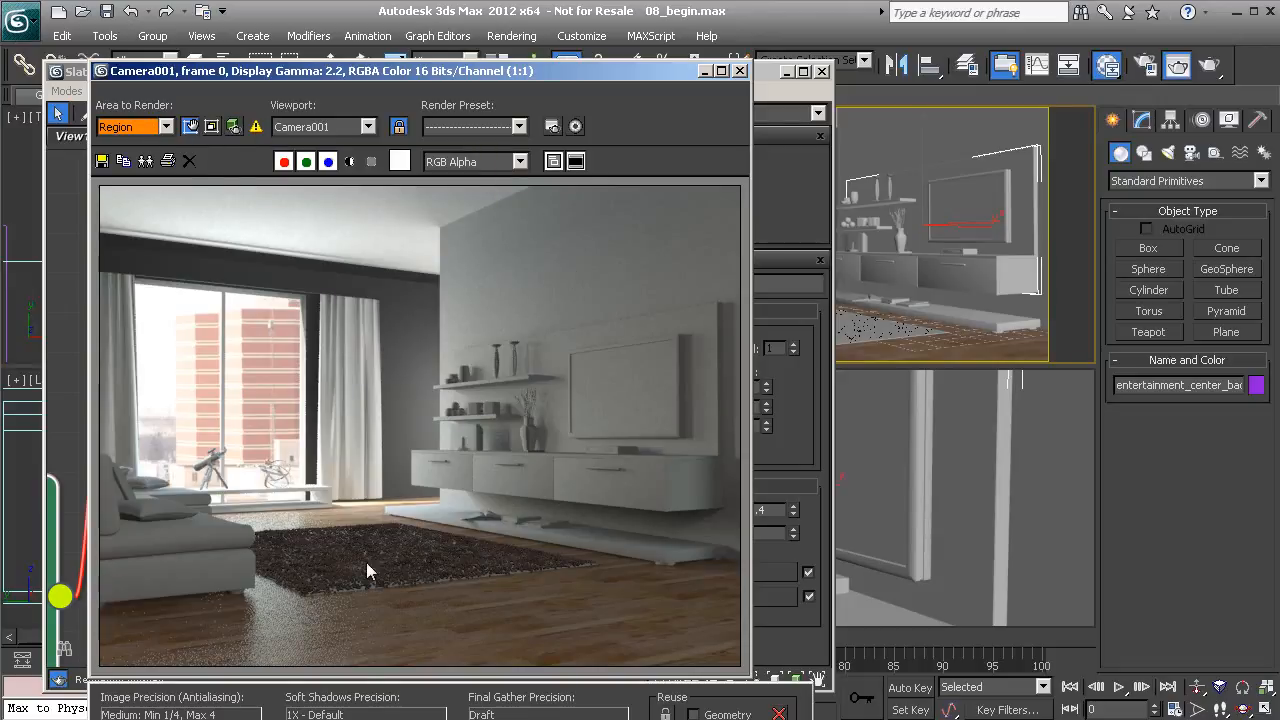
pyautogui.click(769, 67)
pyautogui.click(821, 71)
# - Fit the render region in the camera view around the shelves, the TV and the wall panel behind them
pyautogui.moveTo(790, 320); pyautogui.dragTo(1028, 175)
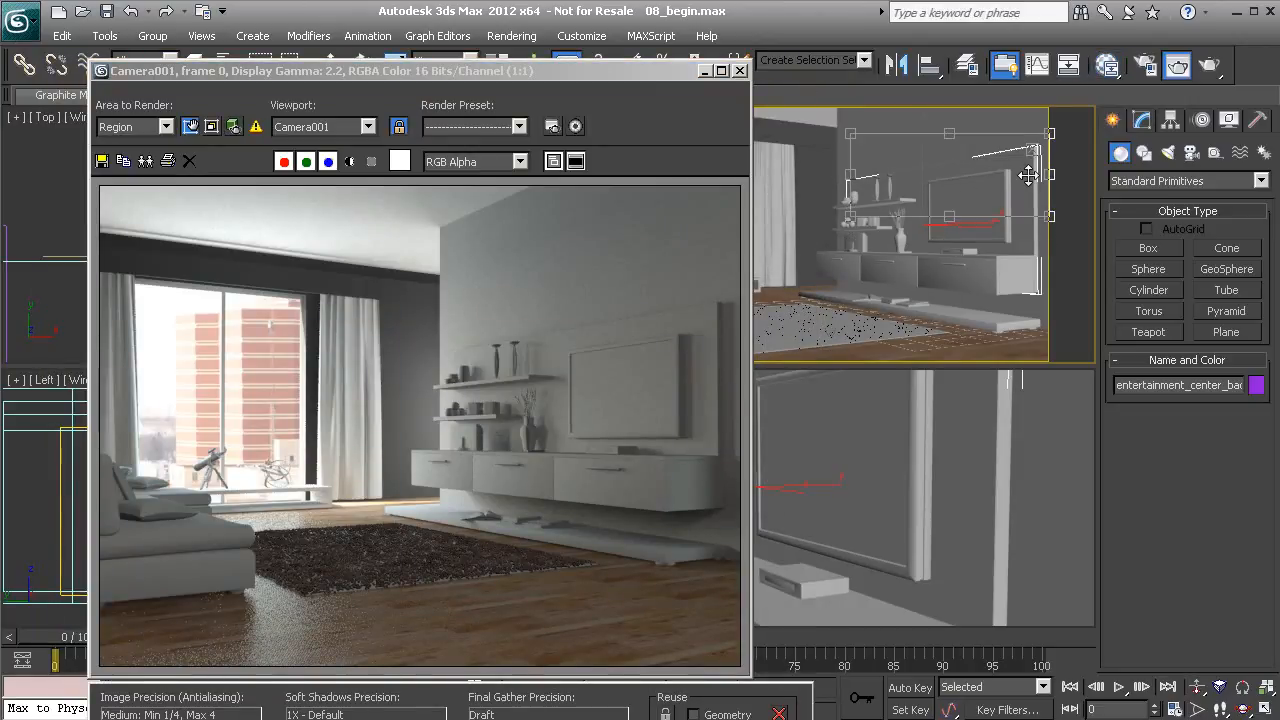
pyautogui.moveTo(849, 175); pyautogui.dragTo(834, 175)
pyautogui.moveTo(943, 203); pyautogui.dragTo(936, 222)
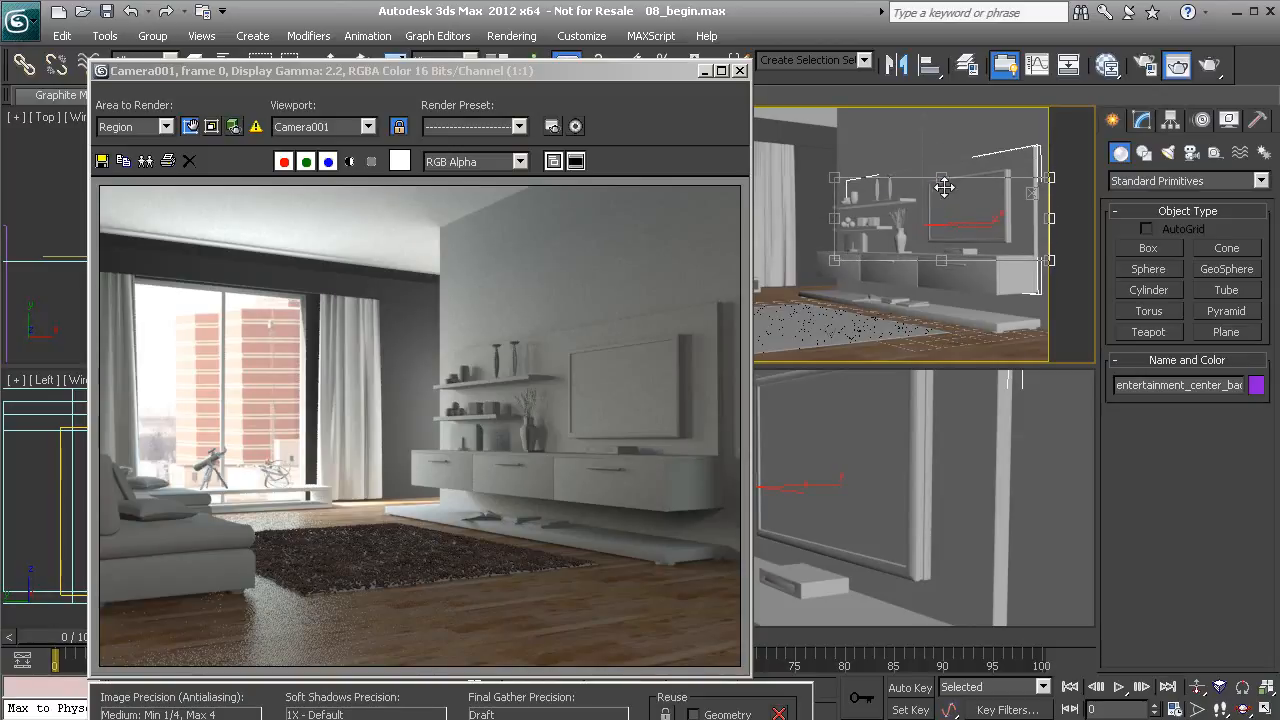
pyautogui.moveTo(941, 178); pyautogui.dragTo(941, 137)
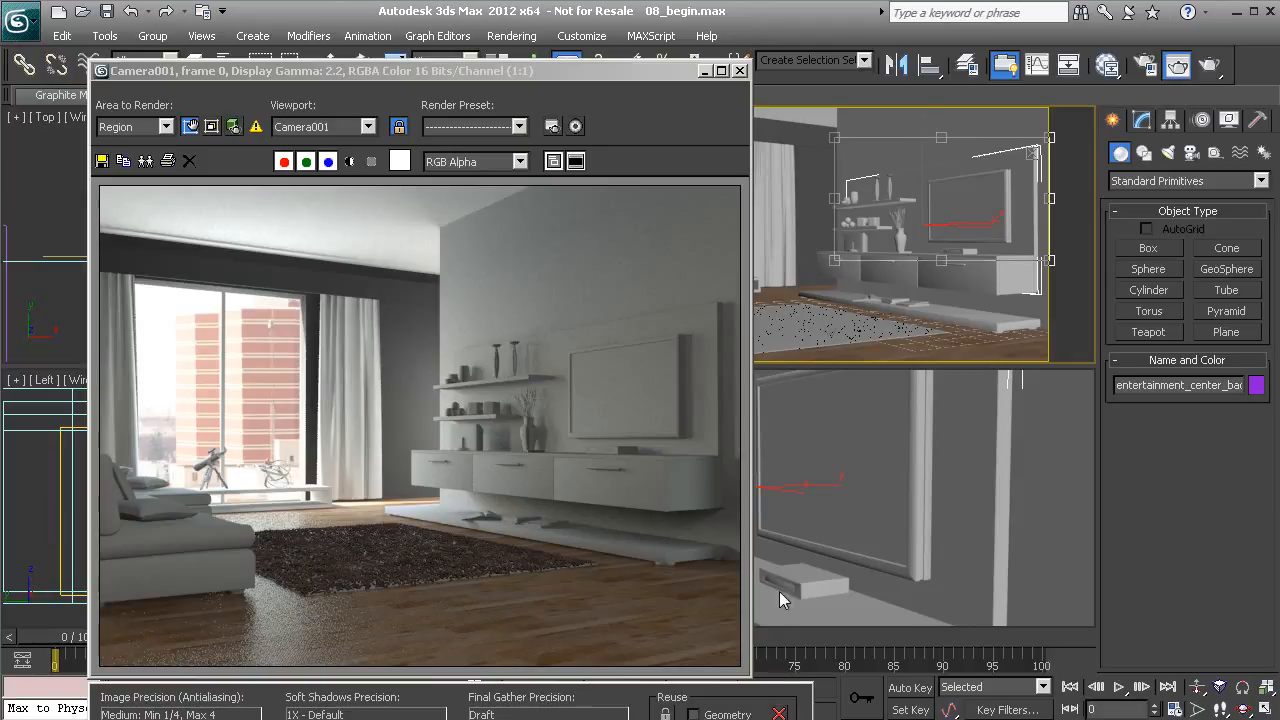
# - Render the region around the shelves and TV panel, and close the rendered frame
pyautogui.hotkey('shift', 'q')
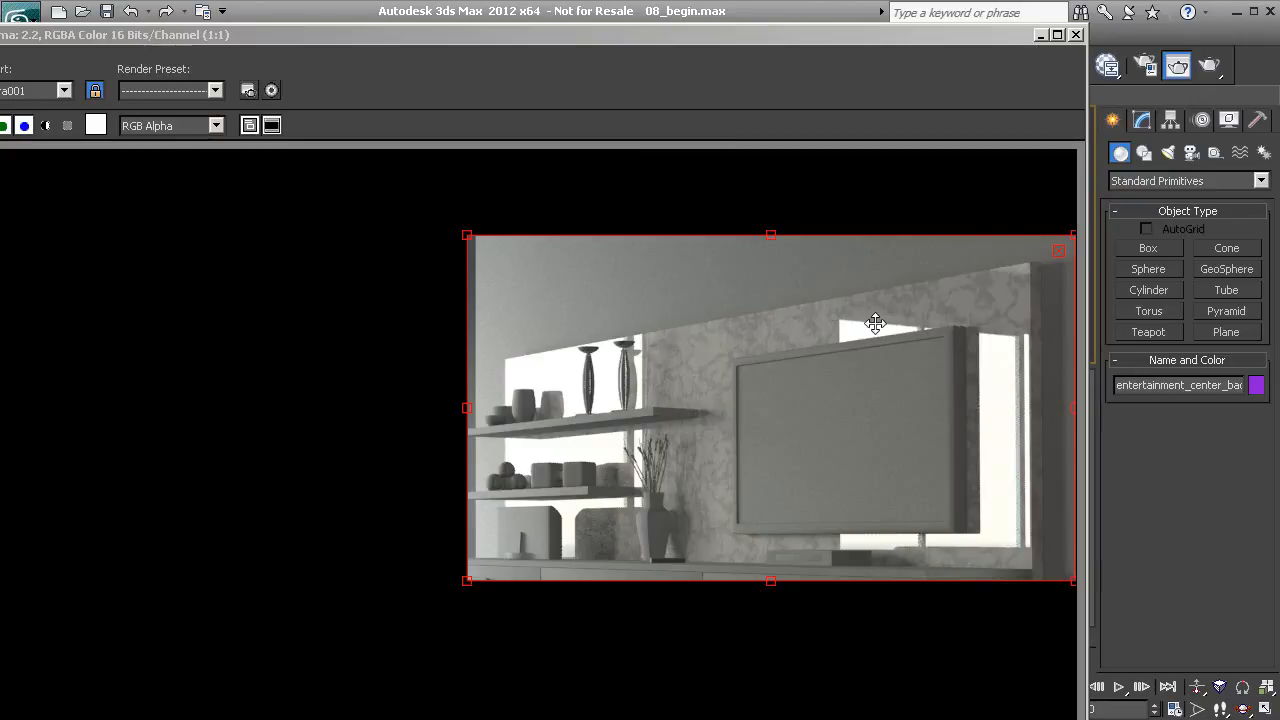
pyautogui.click(1076, 34)
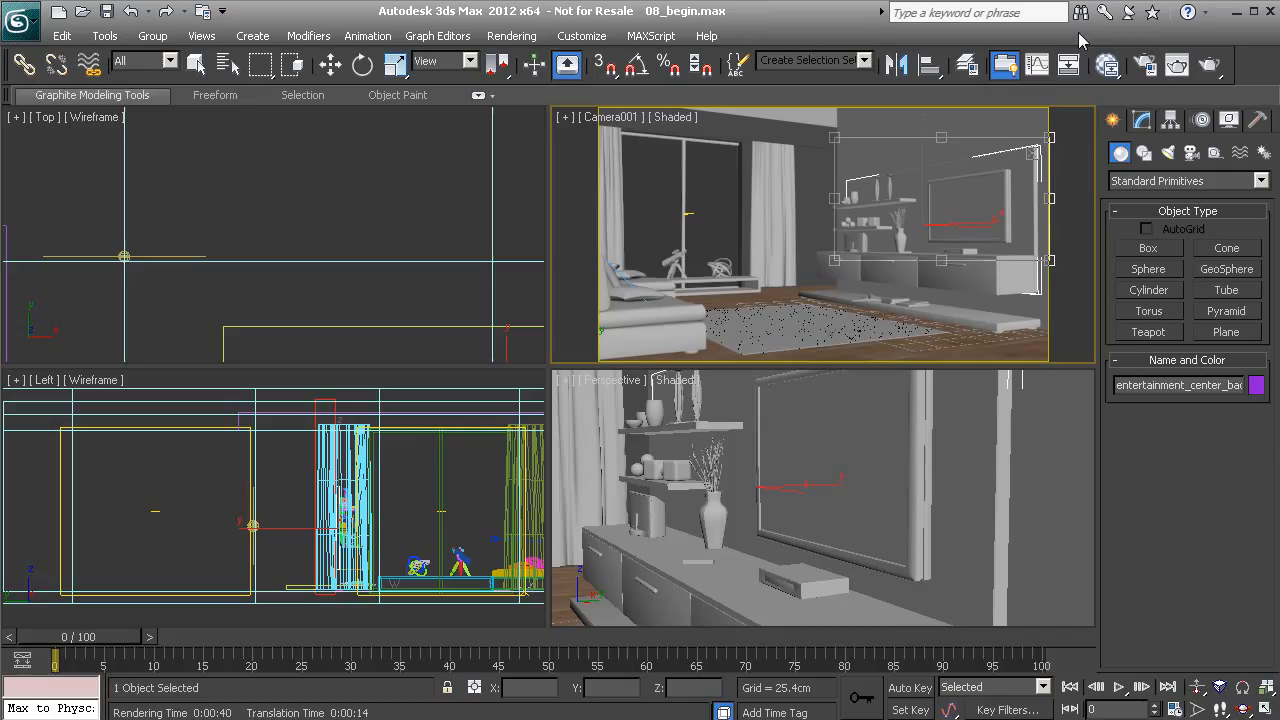
# - Set the back panel material's reflectivity to 0.3 and its reflection glossiness to 0.9 in the Slate Material Editor
pyautogui.press('m')
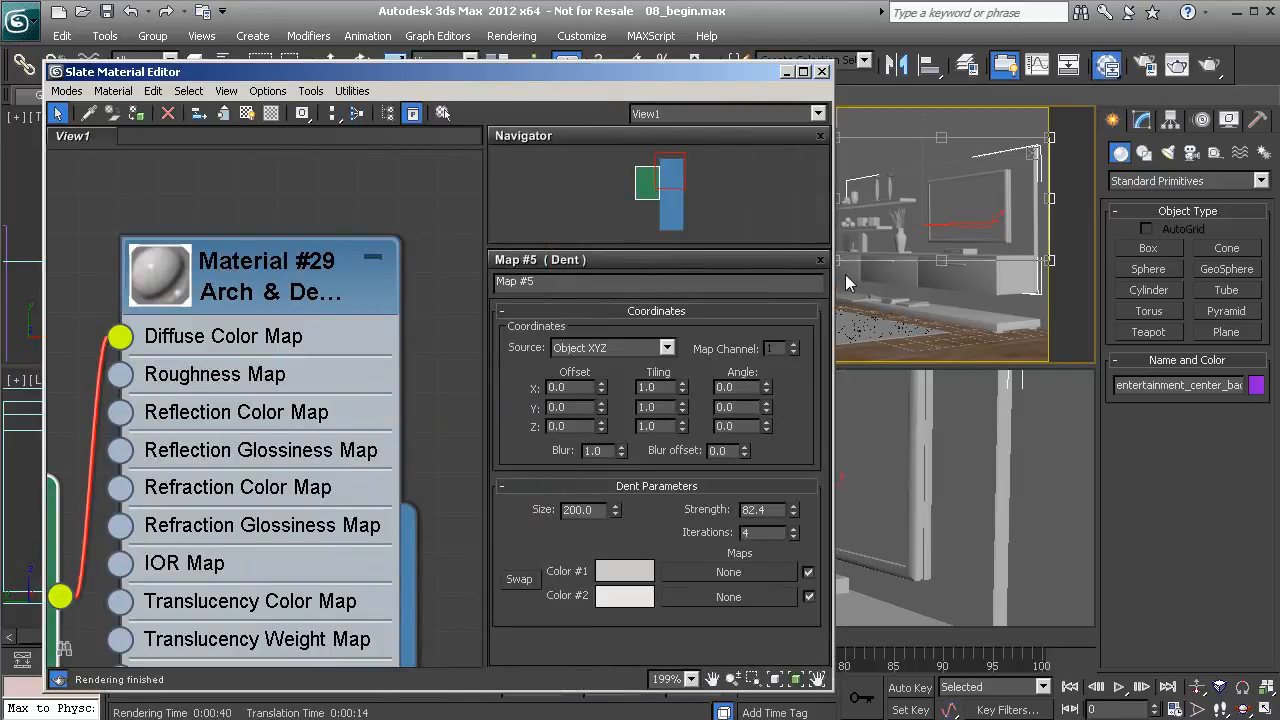
pyautogui.doubleClick(321, 304)
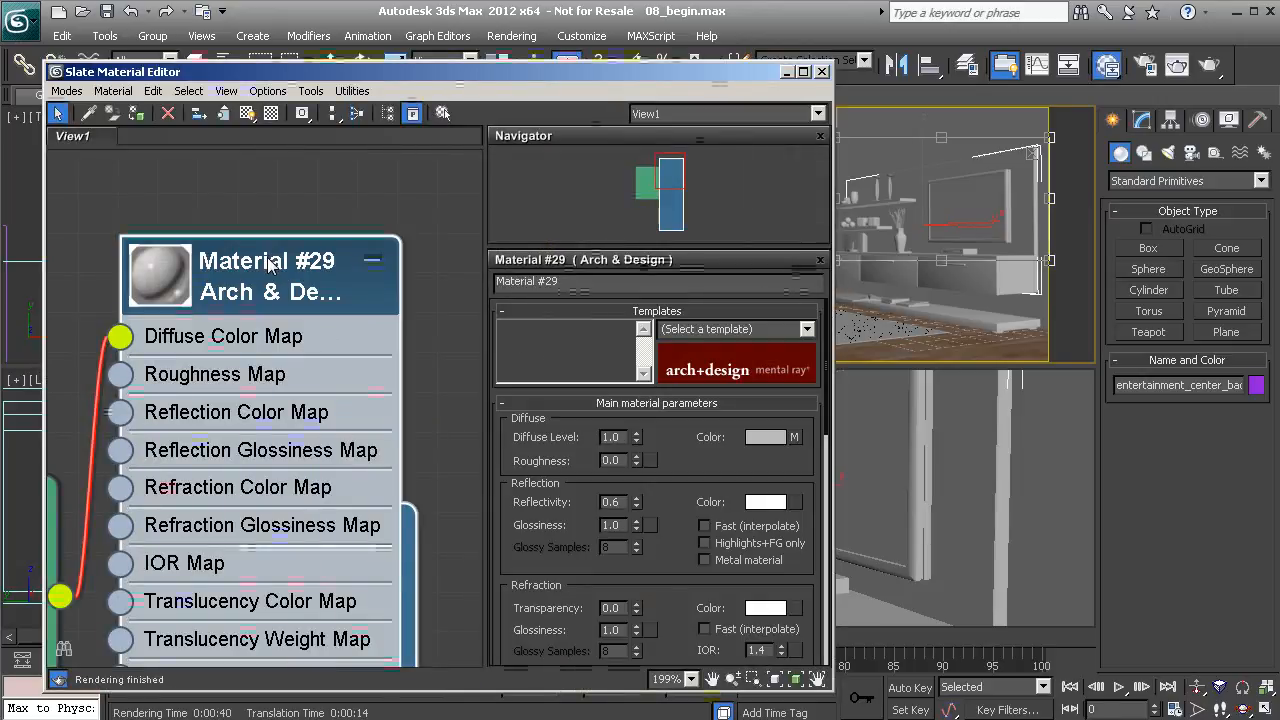
pyautogui.doubleClick(625, 504)
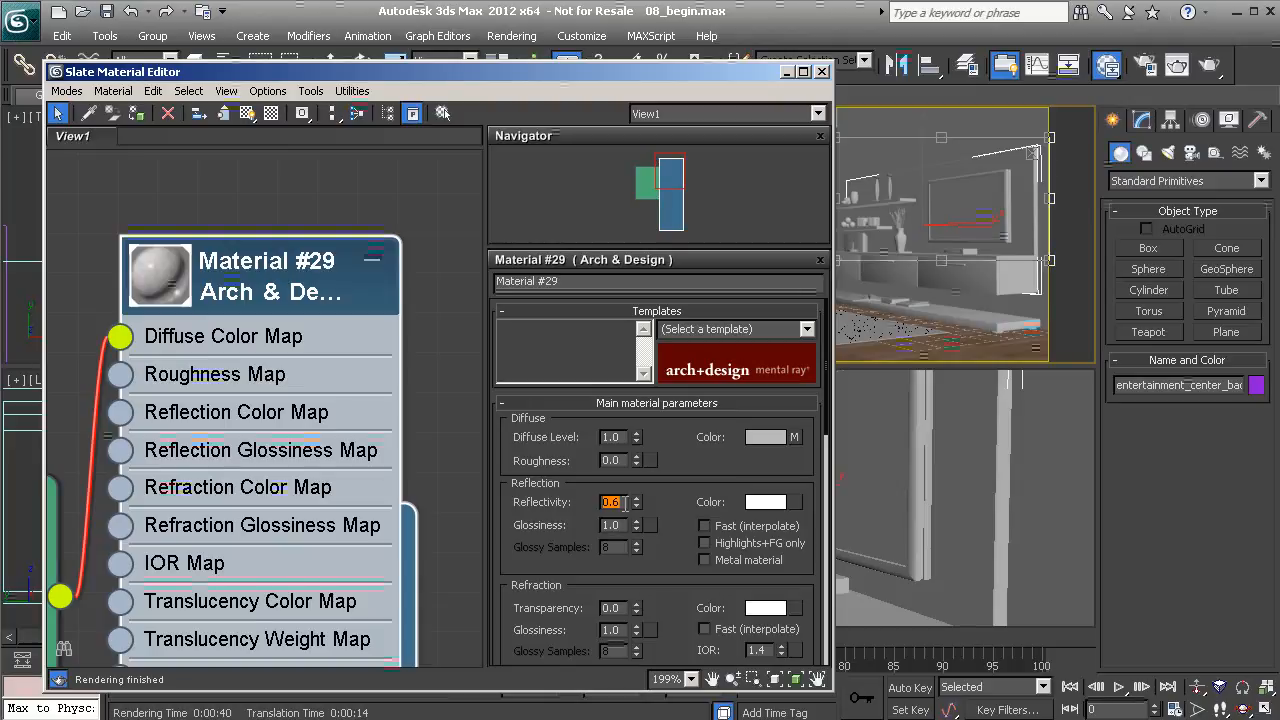
pyautogui.write('0.3')
pyautogui.doubleClick(626, 525)
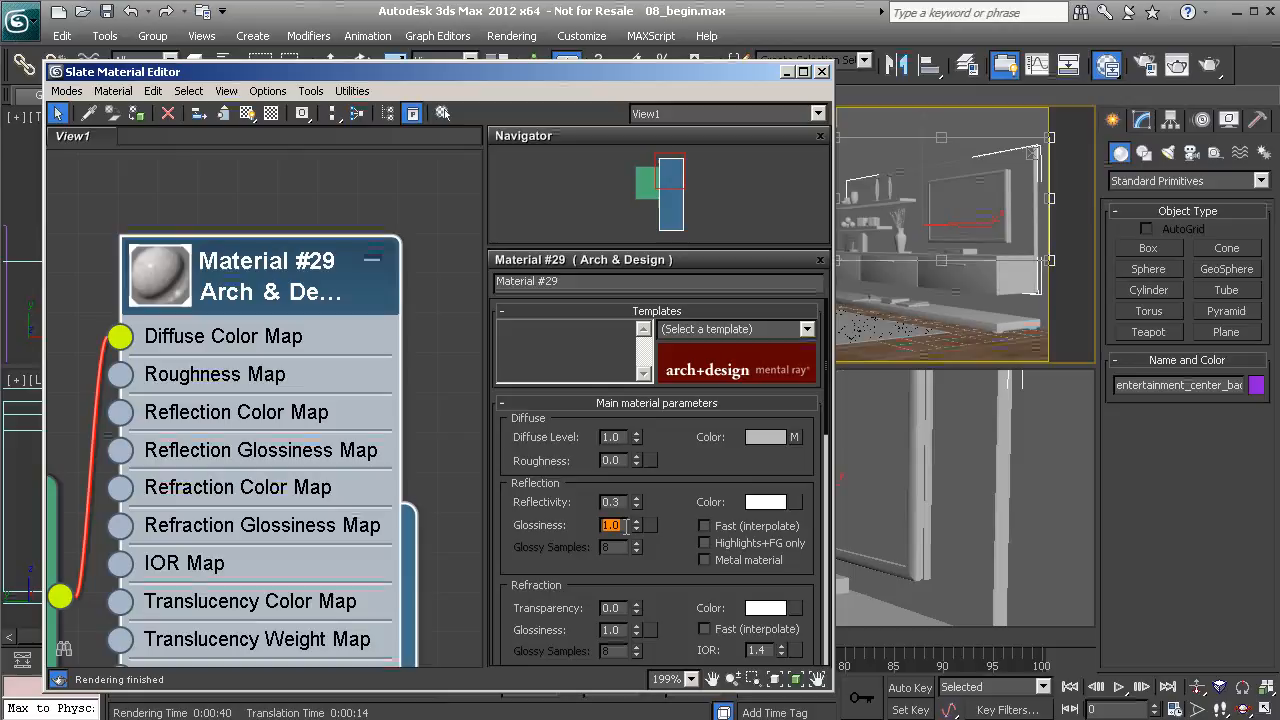
pyautogui.write('0.9')
pyautogui.press('Return')
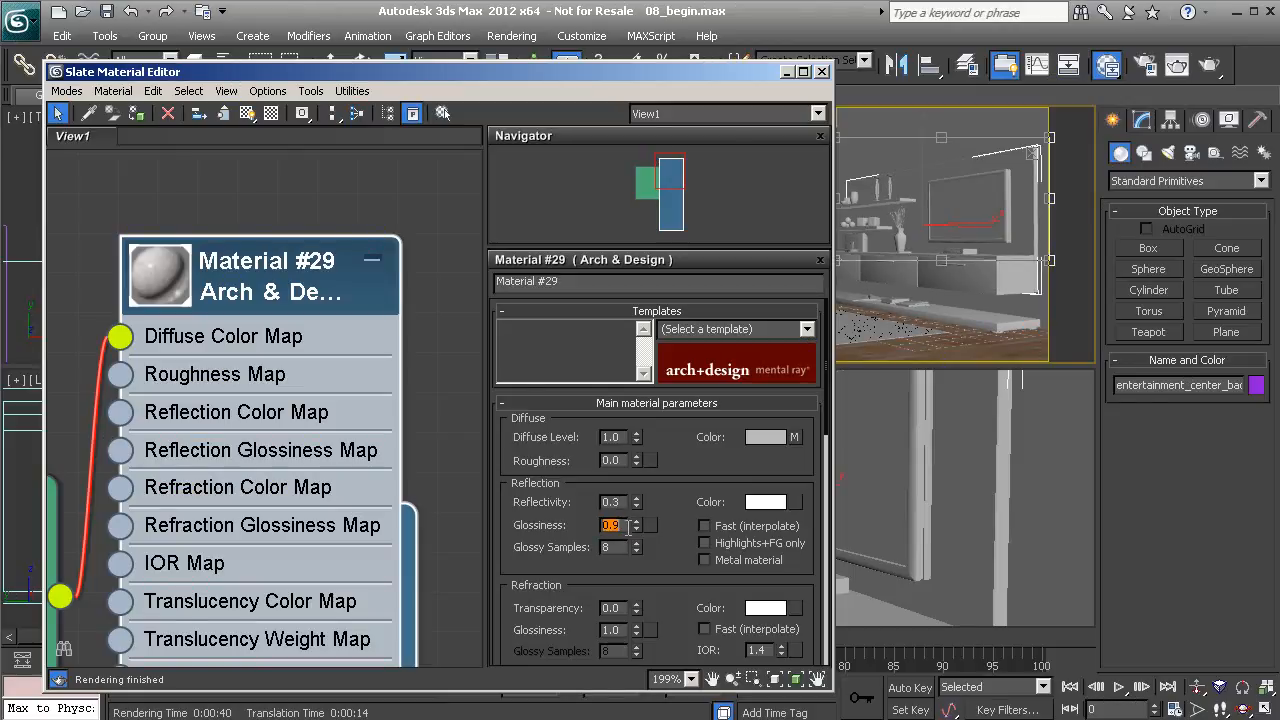
pyautogui.moveTo(674, 563); pyautogui.dragTo(680, 337)
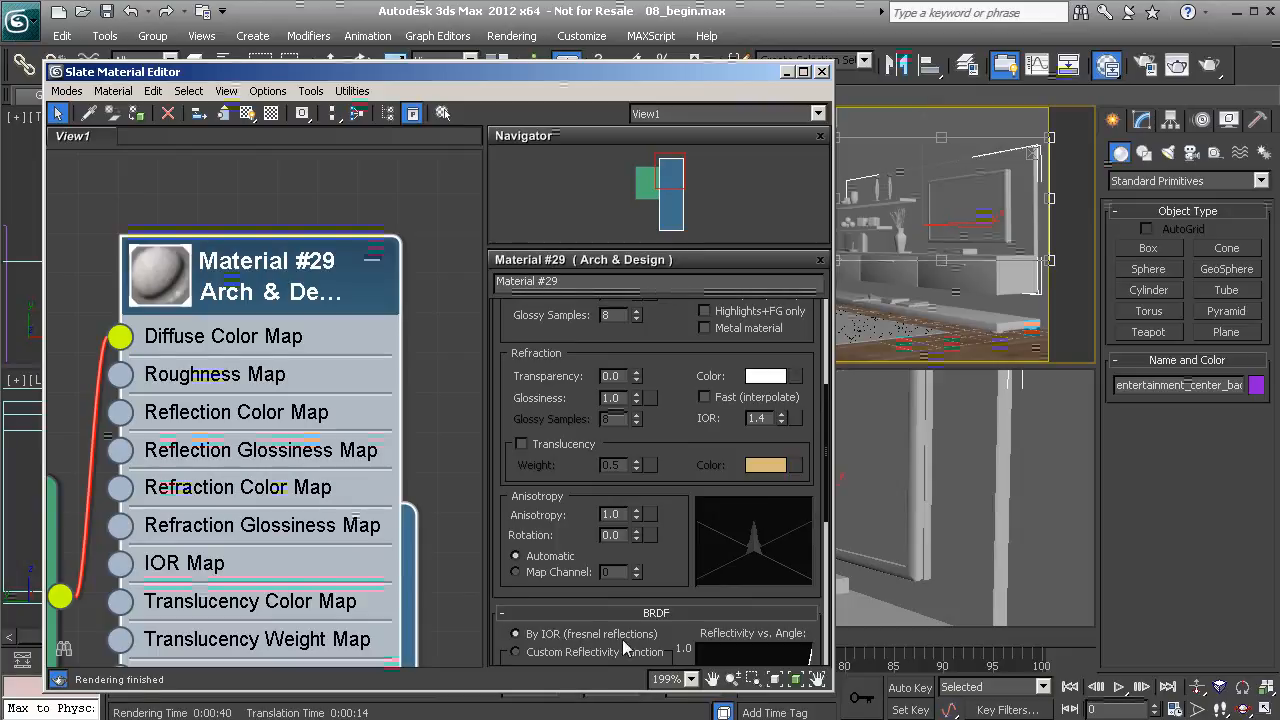
pyautogui.moveTo(682, 361); pyautogui.dragTo(672, 535)
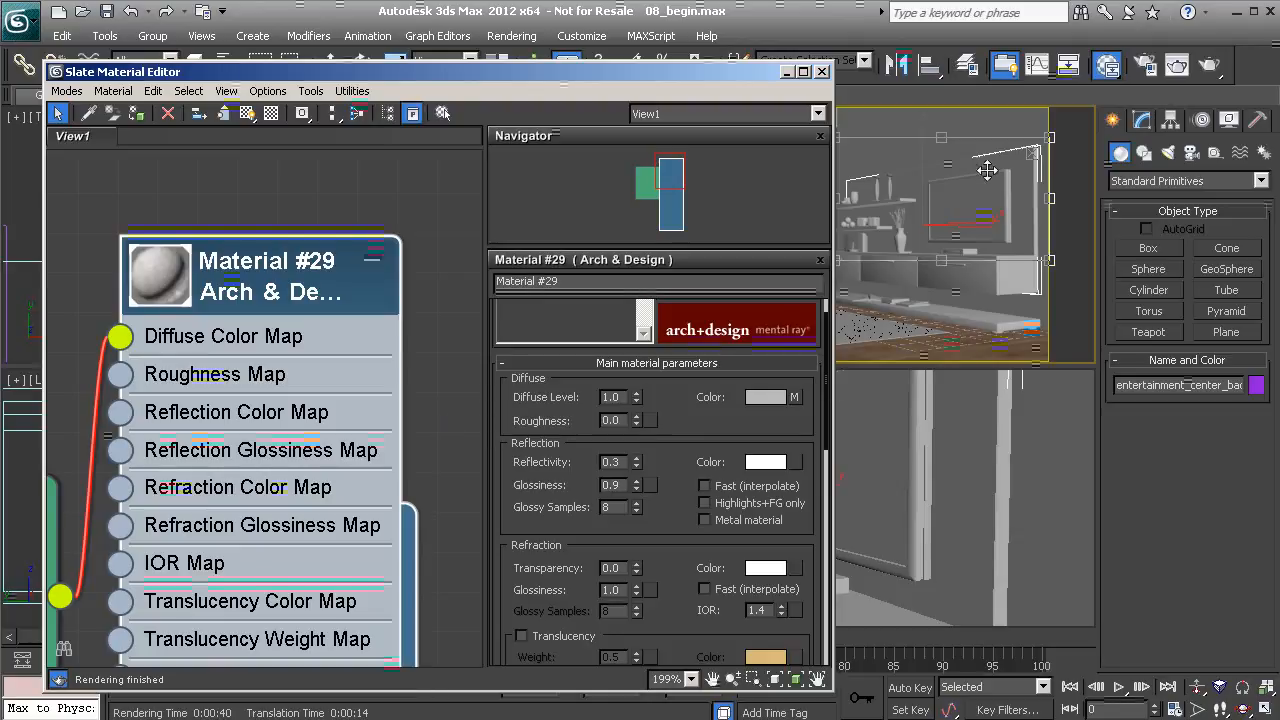
# - Narrow the render region in the camera view to a horizontal band across the lower shelf and TV, and render it
pyautogui.click(941, 180)
pyautogui.moveTo(941, 181); pyautogui.dragTo(941, 207)
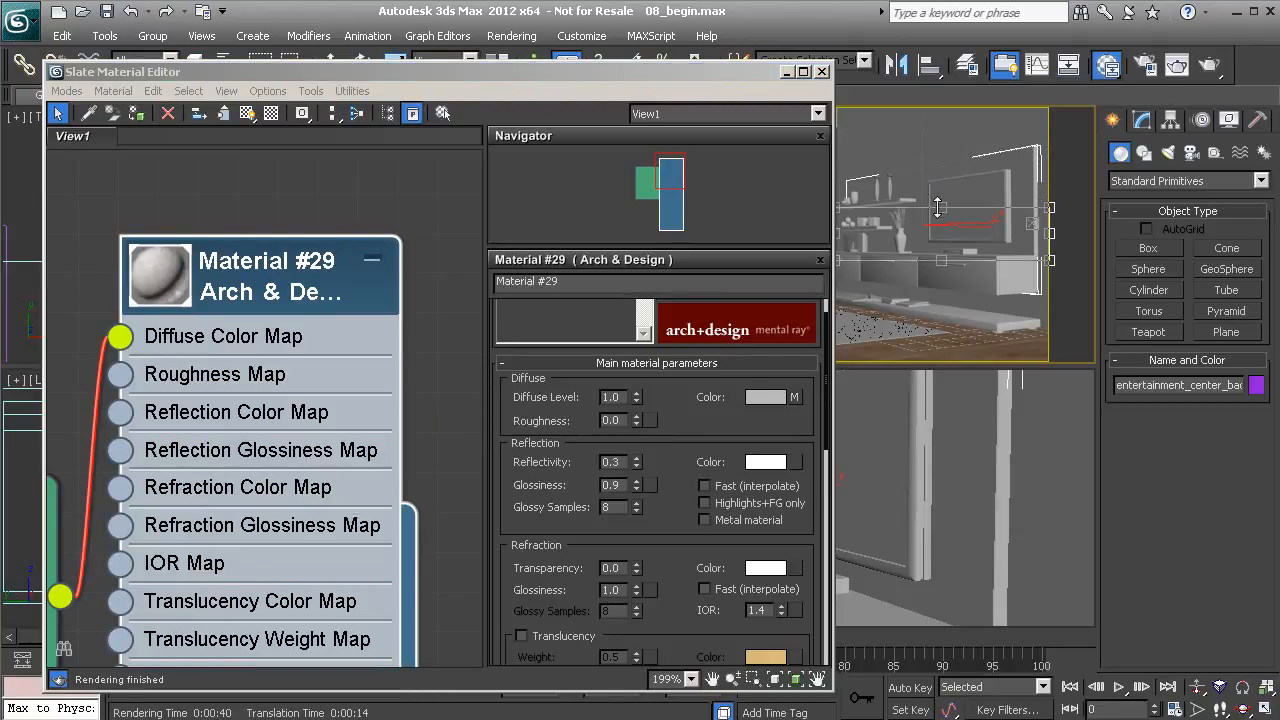
pyautogui.moveTo(941, 262); pyautogui.dragTo(941, 238)
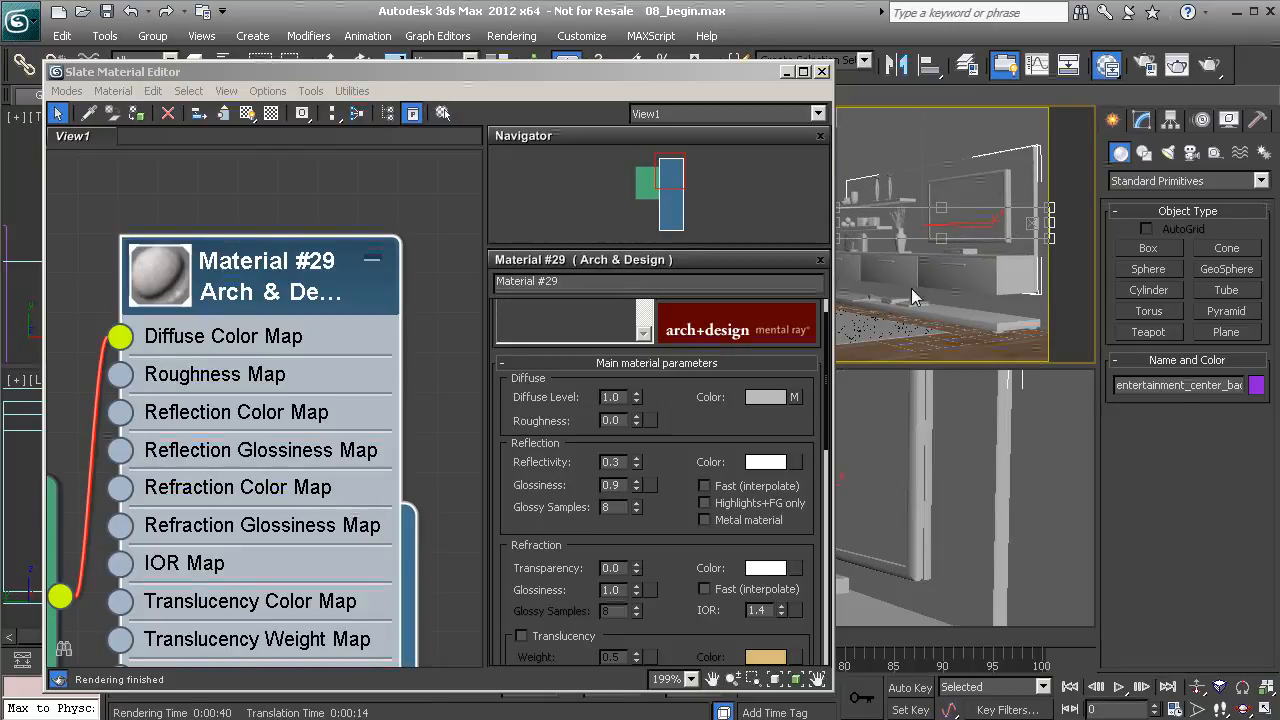
pyautogui.hotkey('shift', 'q')
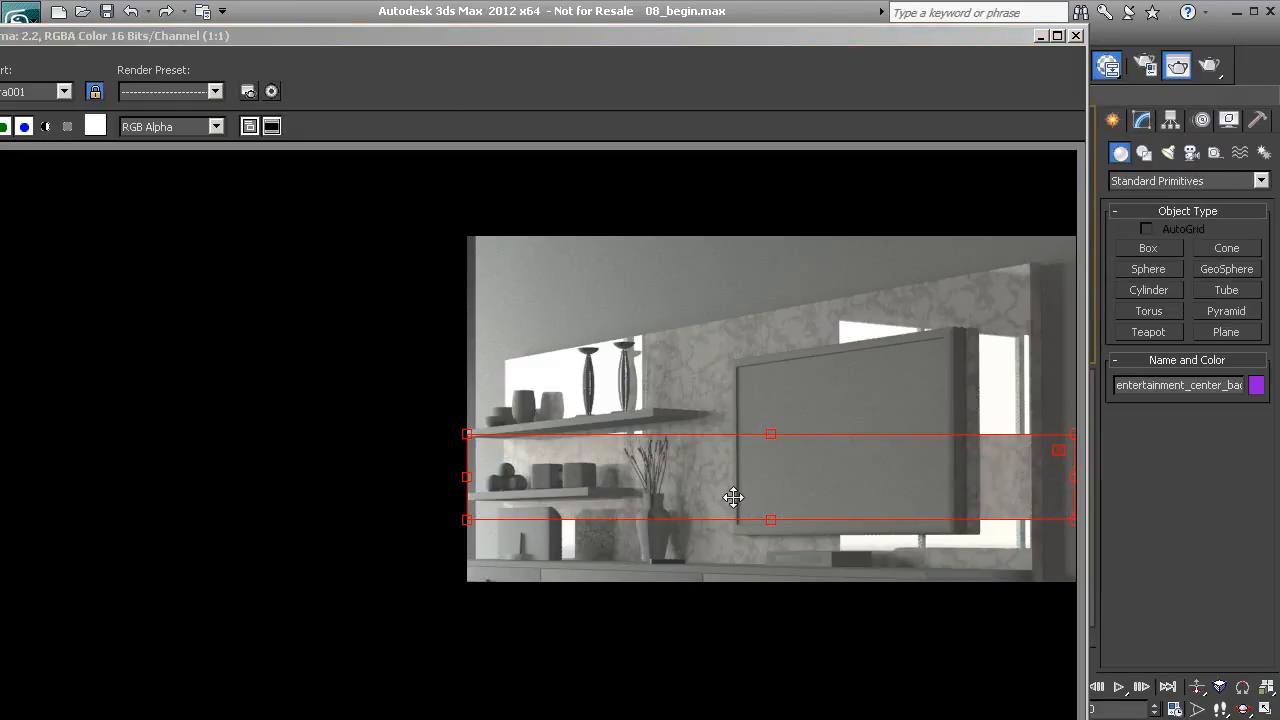
# - Examine the panel's blurred reflections around the shelves in the rendered band up close
pyautogui.click(702, 38)
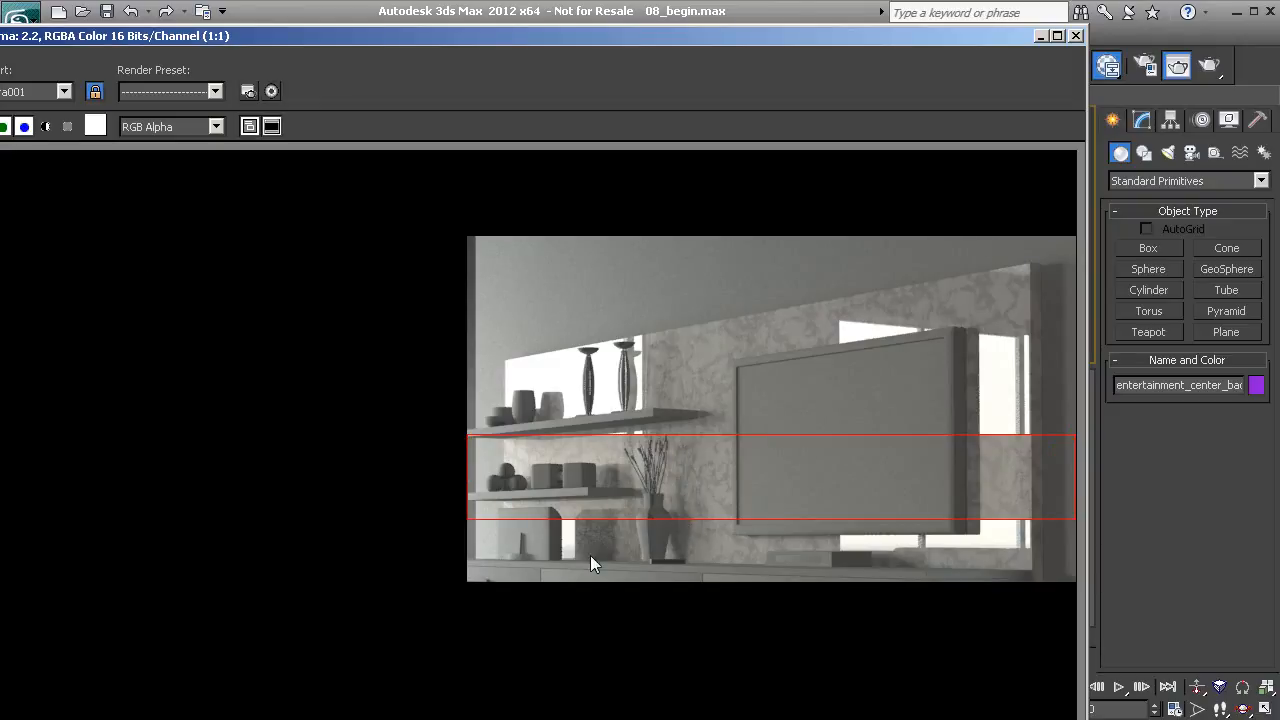
pyautogui.scroll(1, 590, 557)
pyautogui.scroll(1, 581, 551)
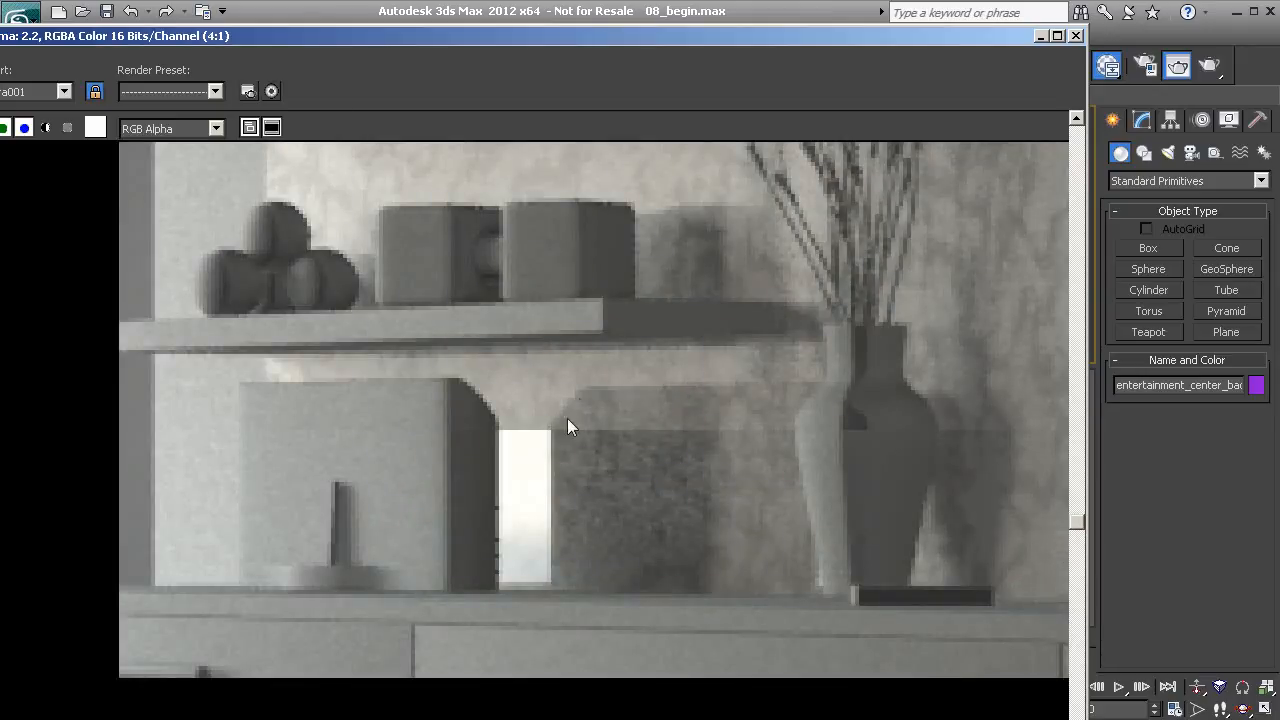
pyautogui.moveTo(585, 382); pyautogui.dragTo(420, 650, button='middle')
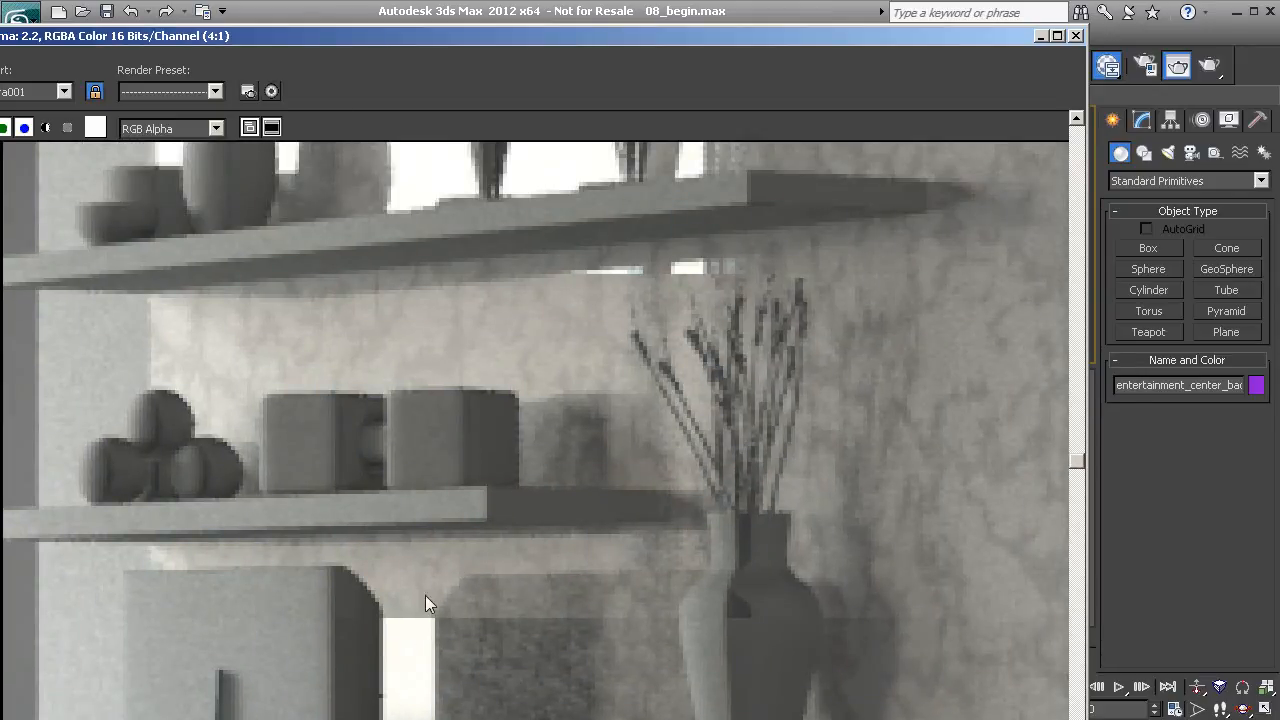
pyautogui.scroll(-1, 441, 374)
pyautogui.scroll(-1, 501, 392)
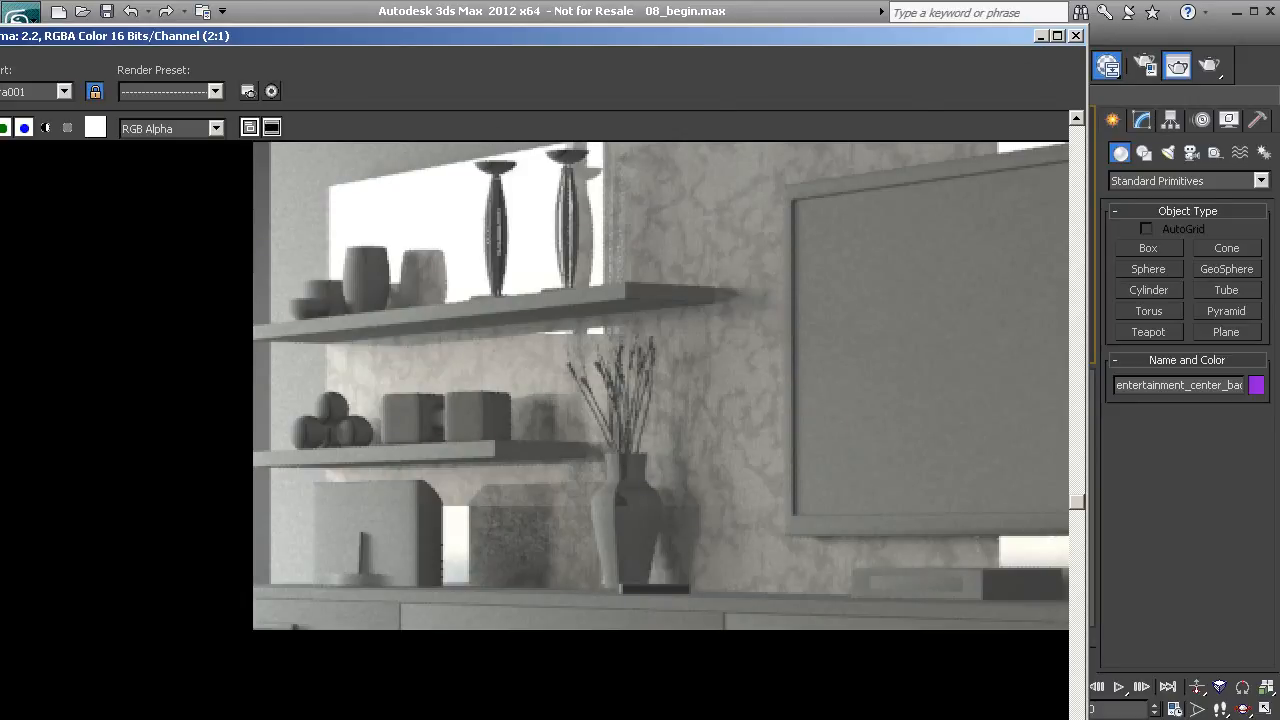
pyautogui.scroll(-1, 176, 283)
# - Move the render region down over the cabinet top, render it, inspect the panel's reflections up close and close the rendered frame
pyautogui.moveTo(622, 524)
pyautogui.mouseDown()
pyautogui.moveTo(617, 560)
pyautogui.moveTo(614, 540)
pyautogui.mouseUp()
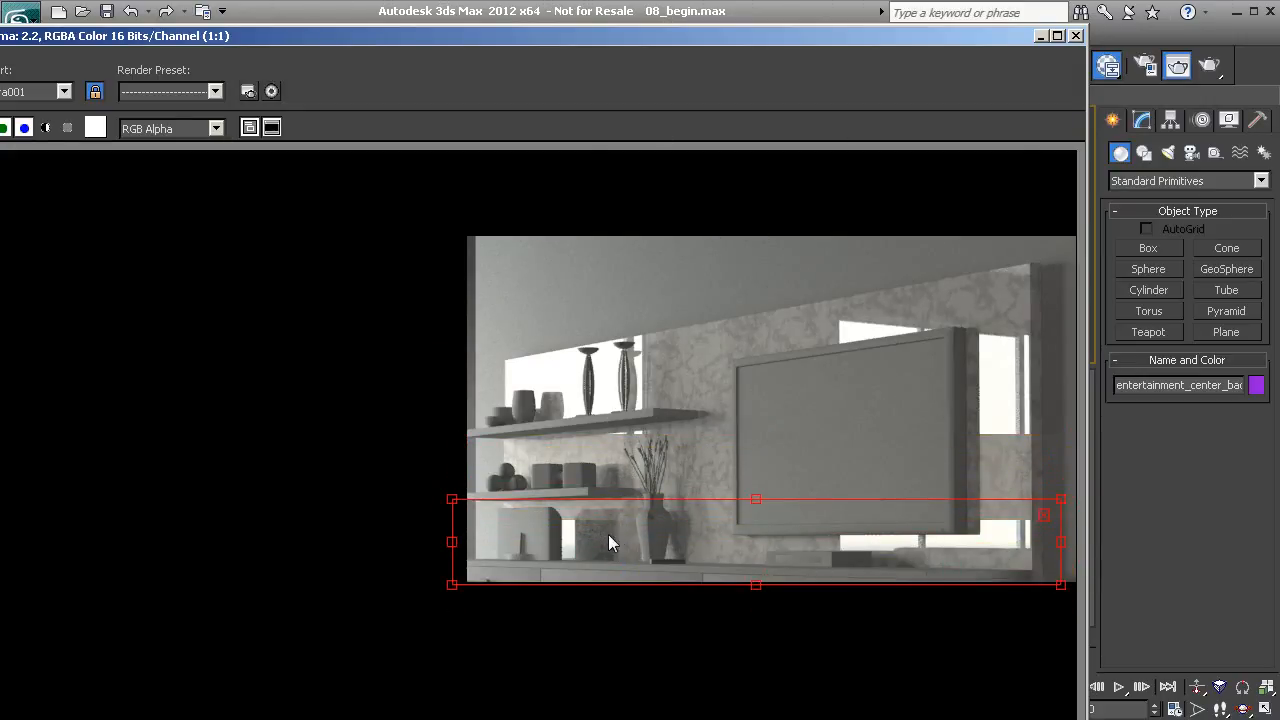
pyautogui.click(1179, 66)
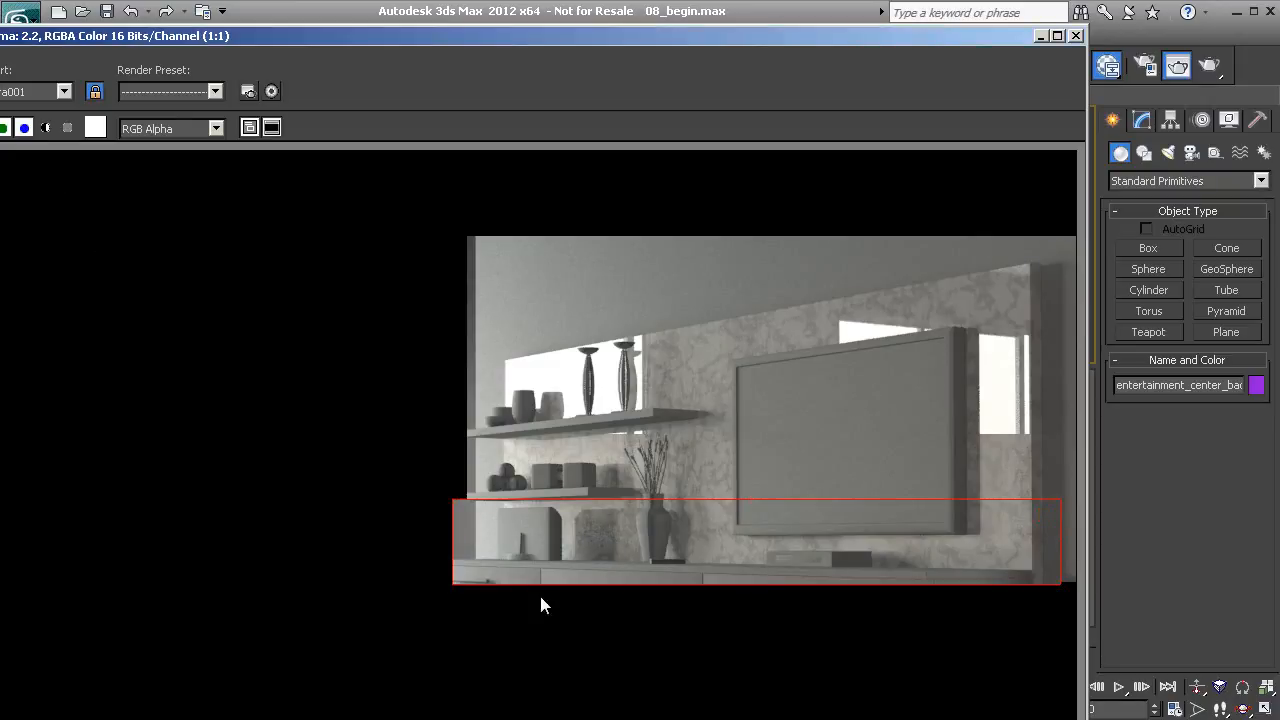
pyautogui.scroll(2, 540, 597)
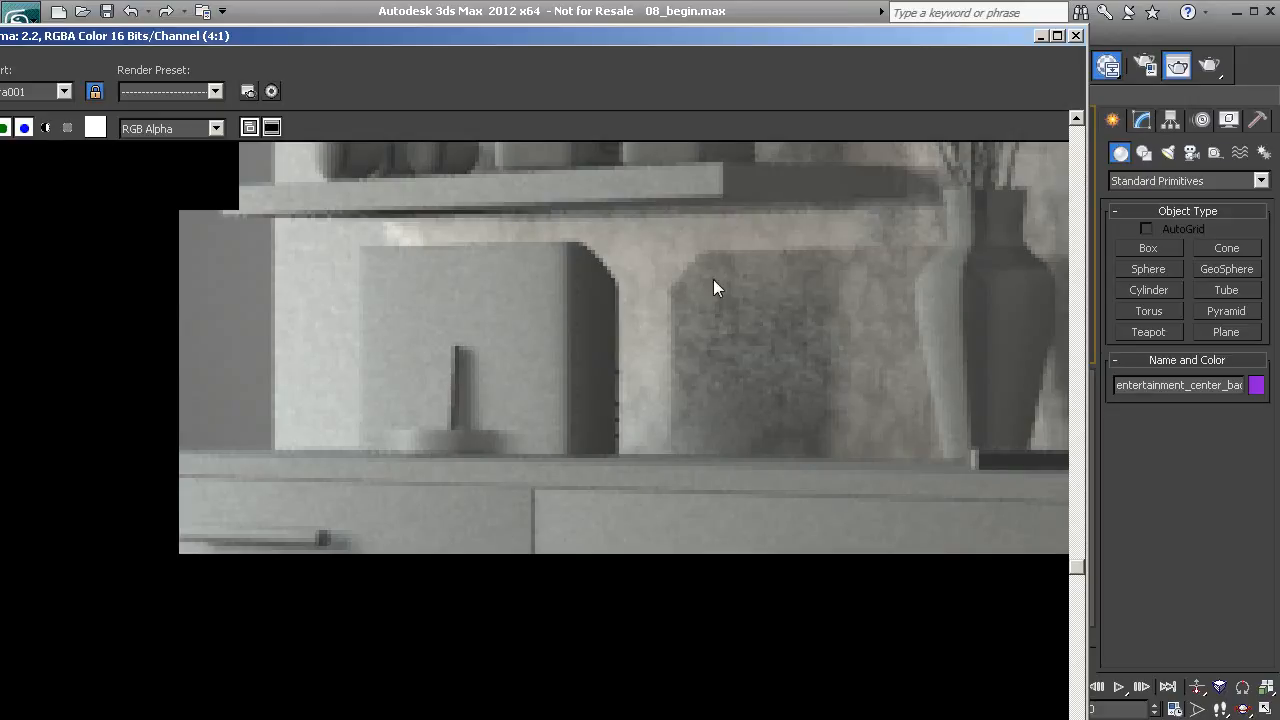
pyautogui.click(1076, 36)
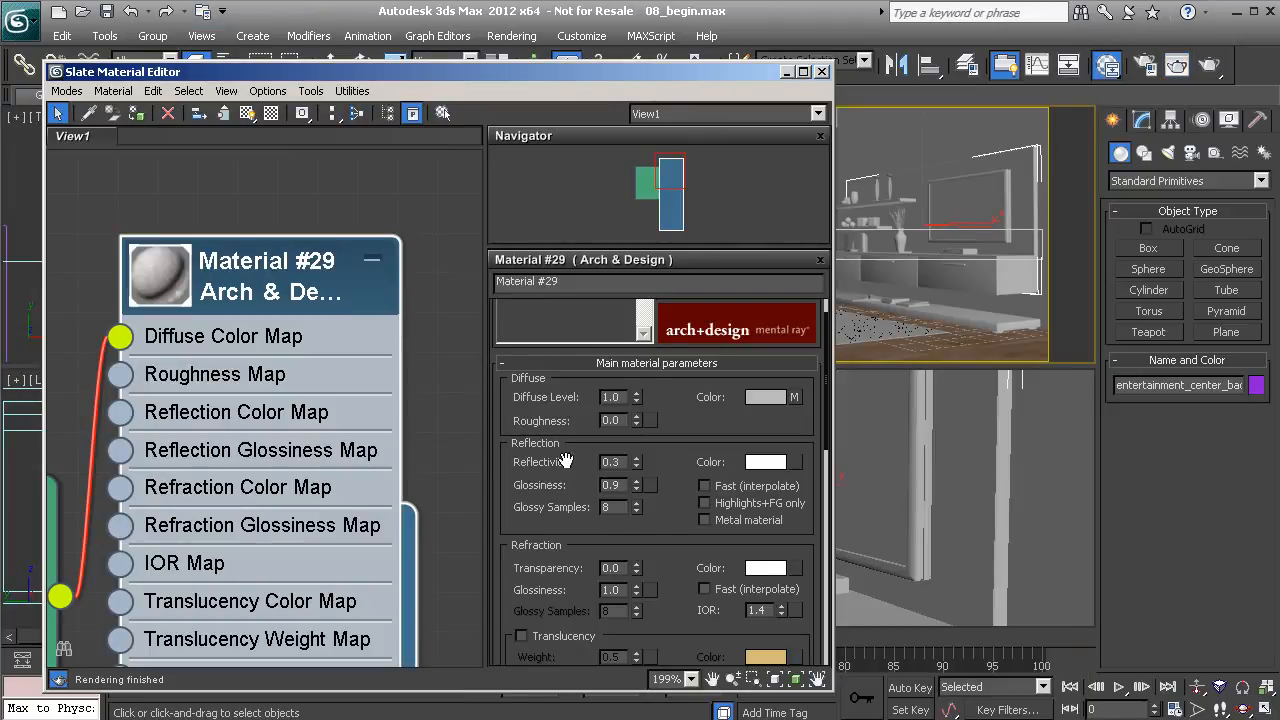
# - Set the back panel material's reflection glossy samples to 20
pyautogui.doubleClick(614, 507)
pyautogui.doubleClick(623, 484)
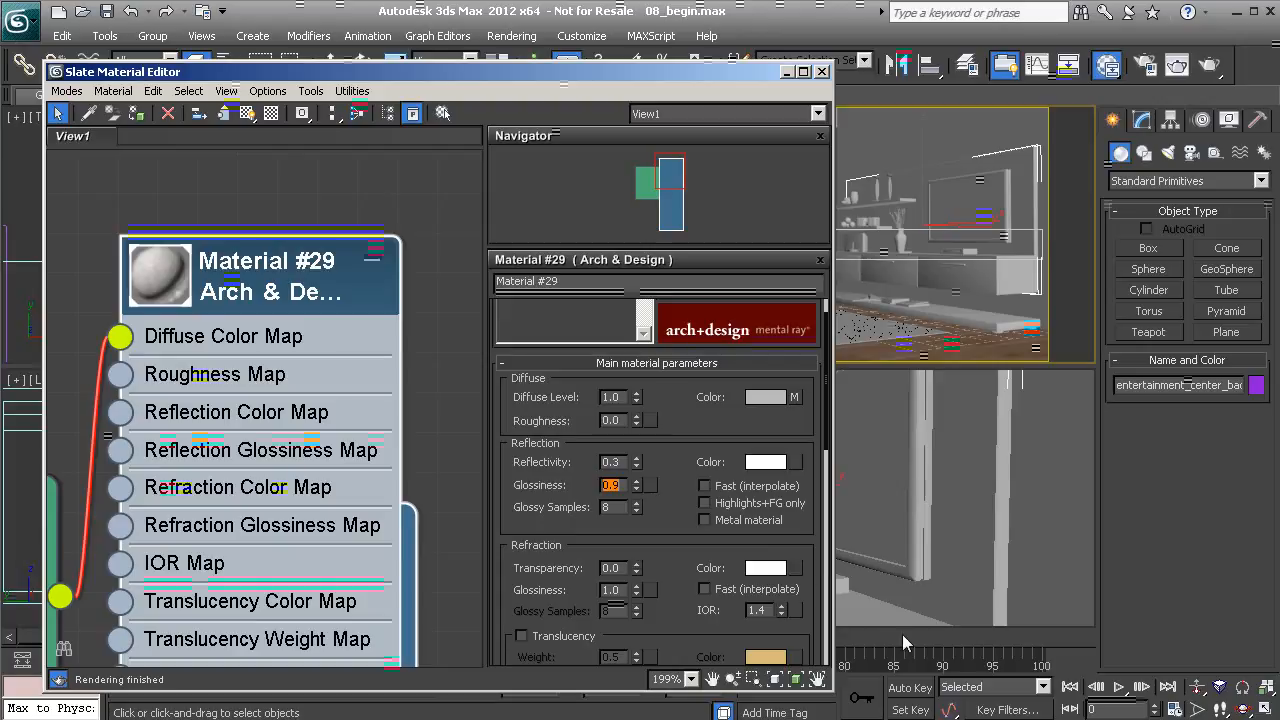
pyautogui.doubleClick(612, 507)
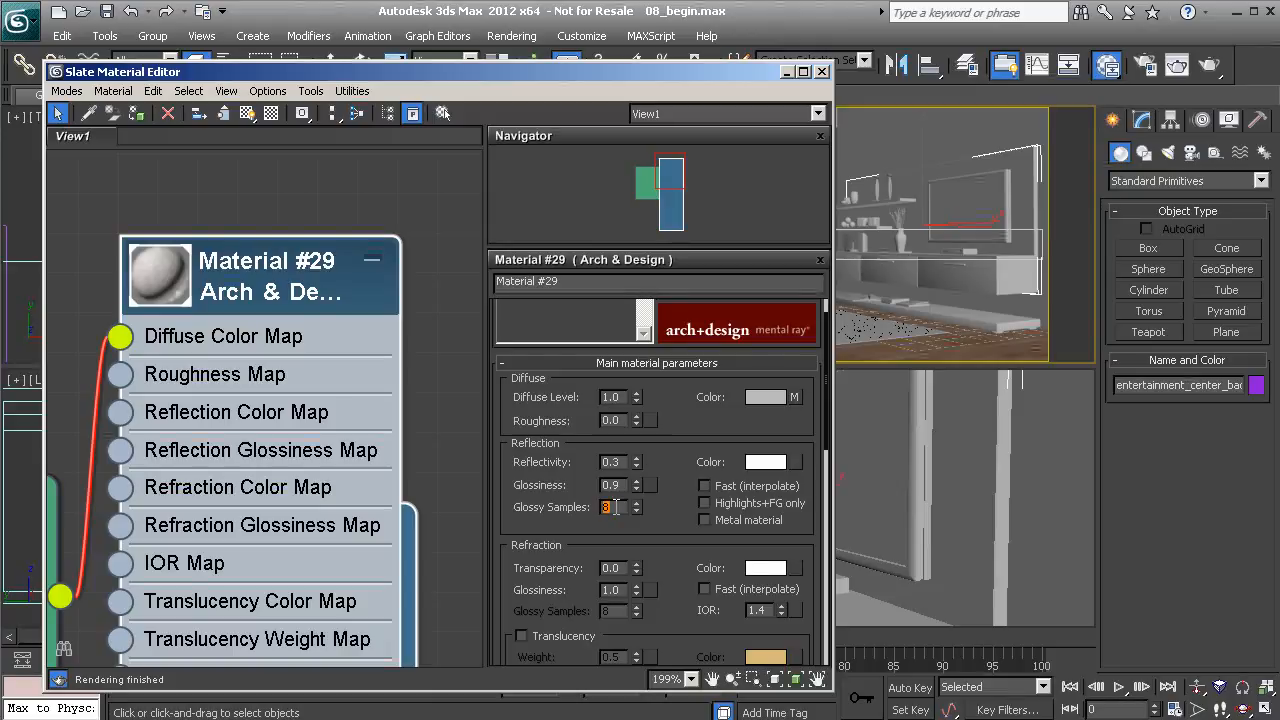
pyautogui.write('20')
pyautogui.press('Return')
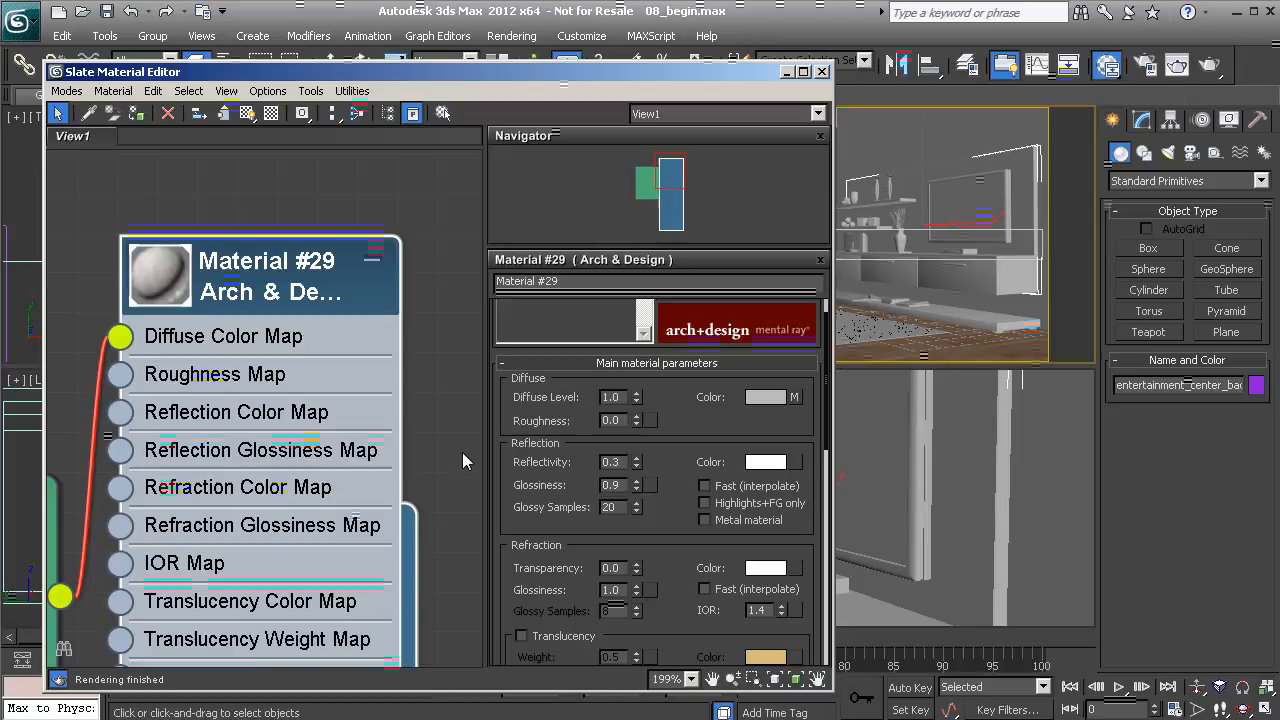
# - Render the cabinet-top region again to check the reflection quality, and close the rendered frame
pyautogui.hotkey('shift', 'q')
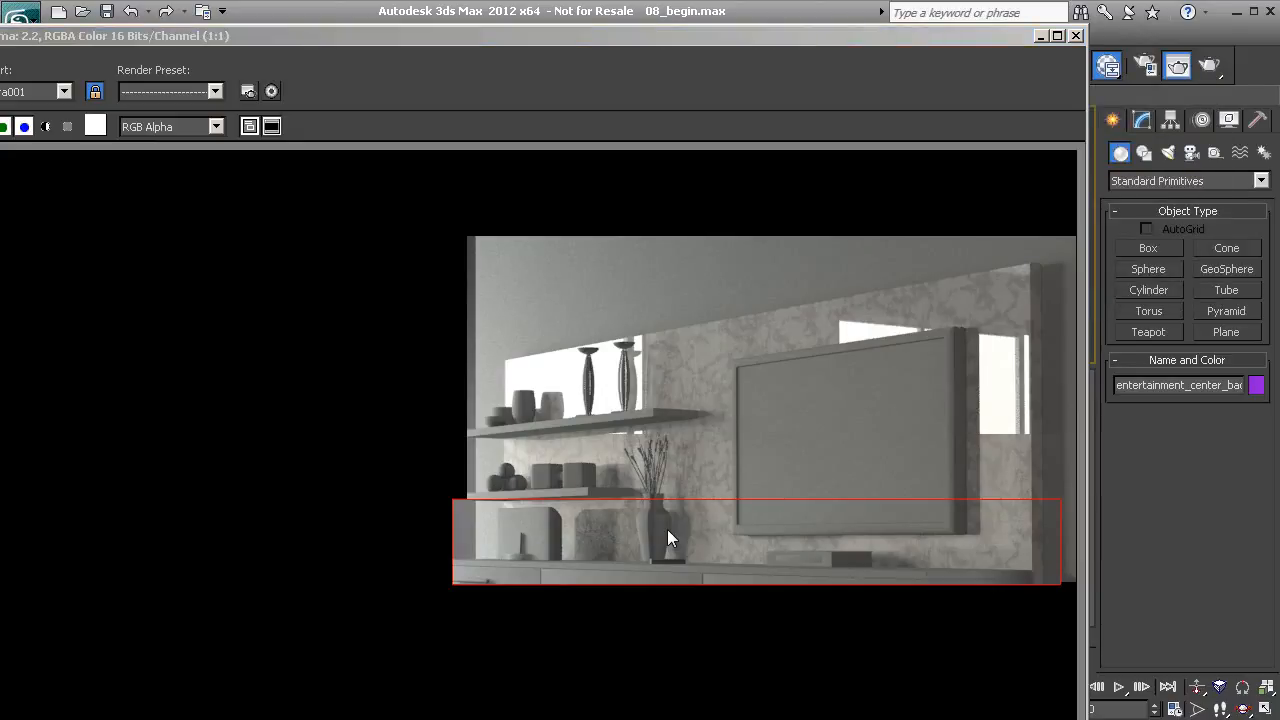
pyautogui.click(619, 553)
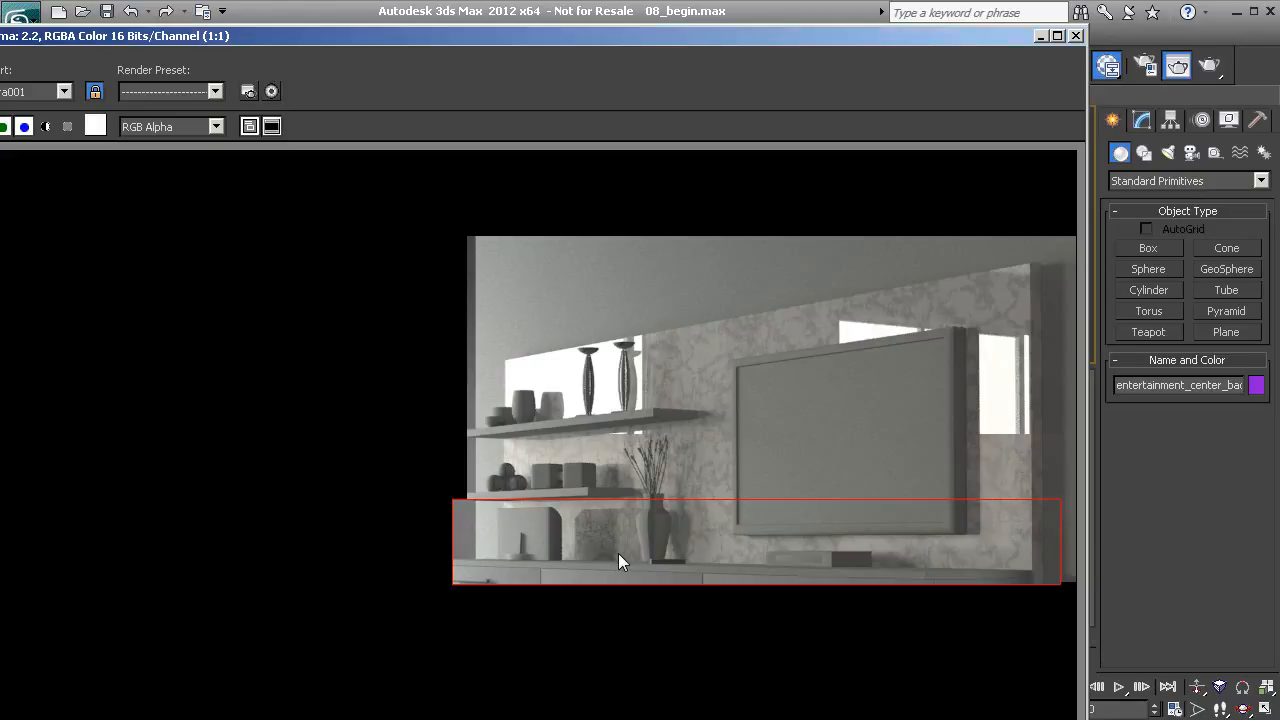
pyautogui.click(1076, 36)
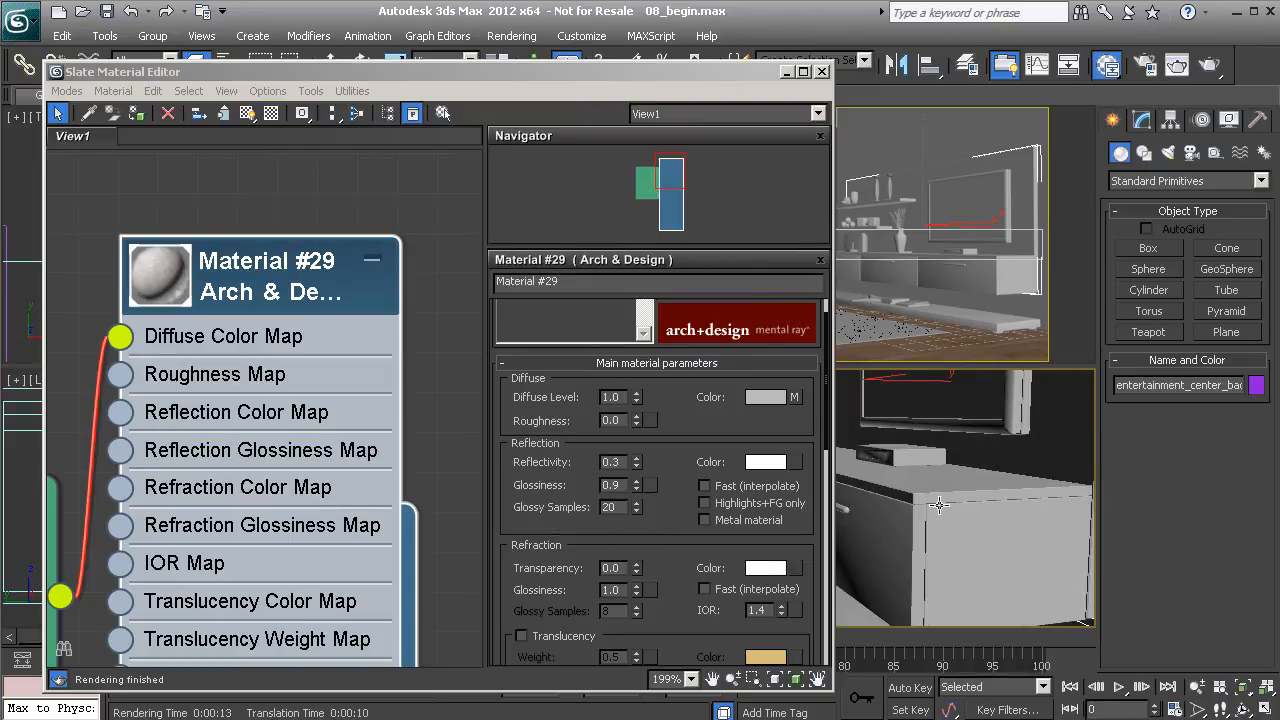
# - Select the entertainment center's end drawer in the Perspective view and add a new Arch & Design material in an empty area of the graph
pyautogui.click(909, 534)
pyautogui.moveTo(370, 178); pyautogui.dragTo(236, 469, button='middle')
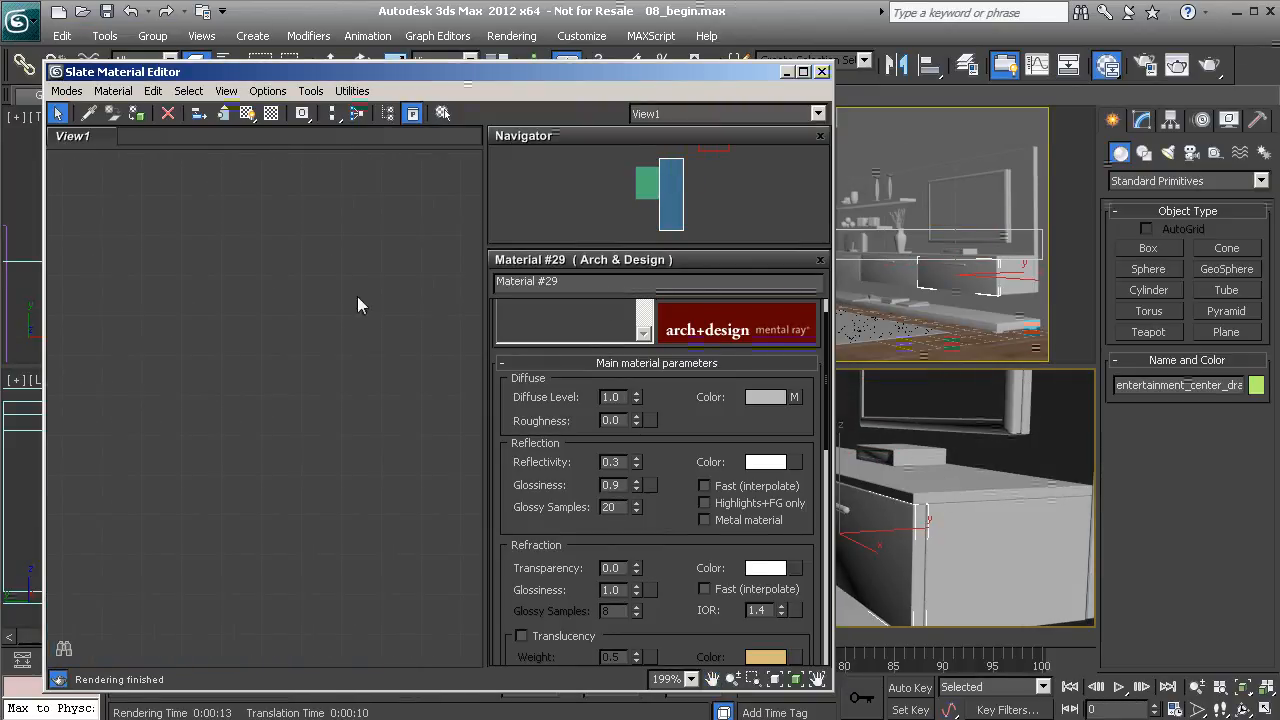
pyautogui.rightClick(407, 203)
pyautogui.moveTo(466, 214)
pyautogui.moveTo(368, 213)
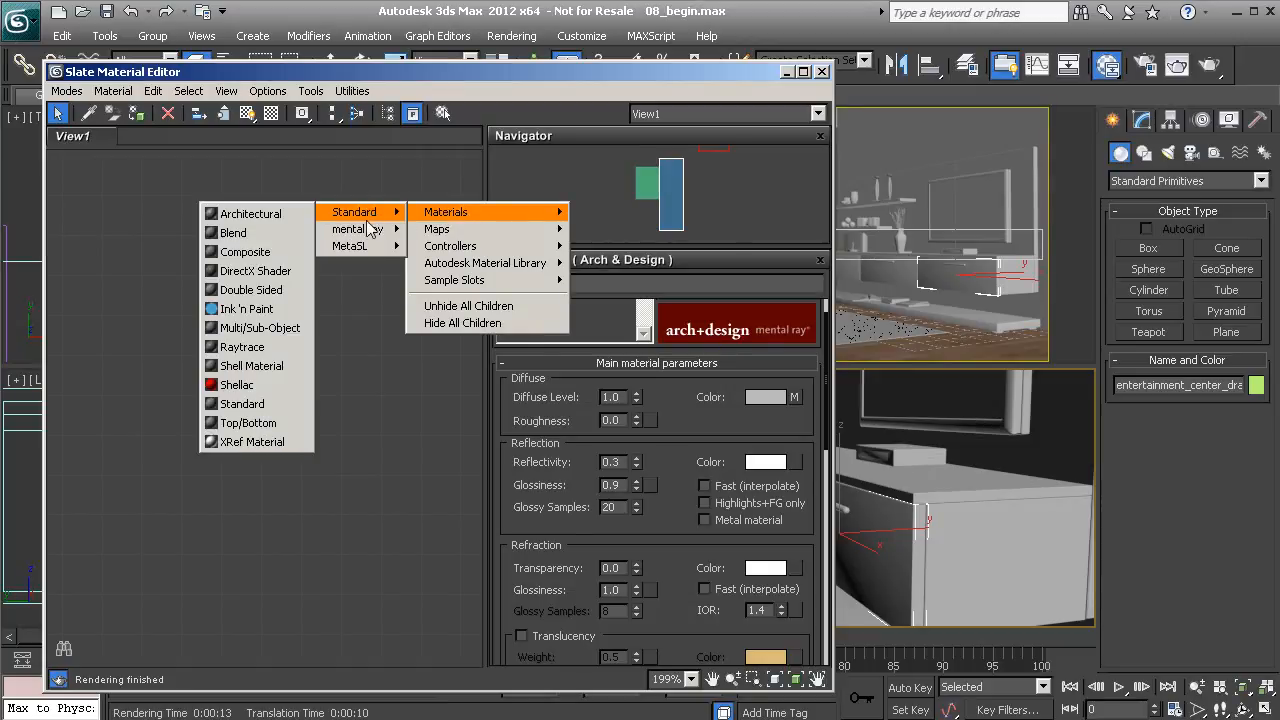
pyautogui.click(263, 227)
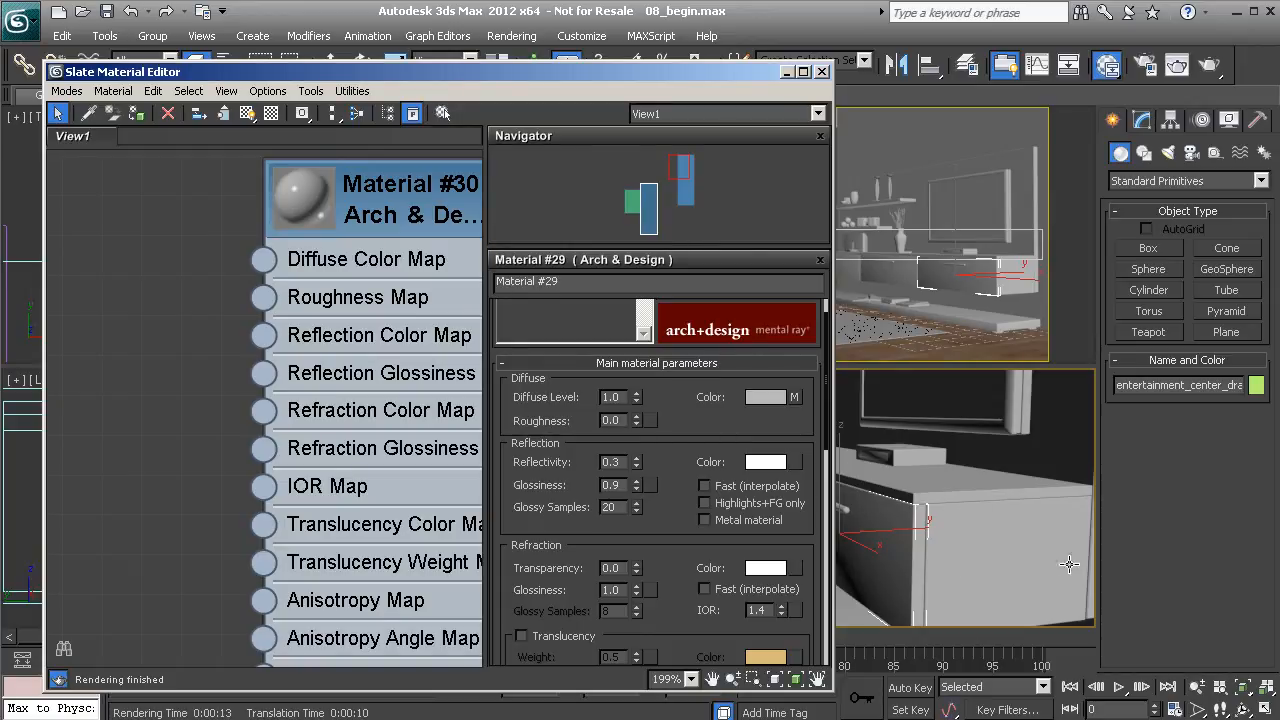
# - Connect a standard Bitmap map using wood_texture.jpg to the new material's Diffuse Color Map and place its node beside the material
pyautogui.moveTo(207, 284); pyautogui.dragTo(263, 323, button='middle')
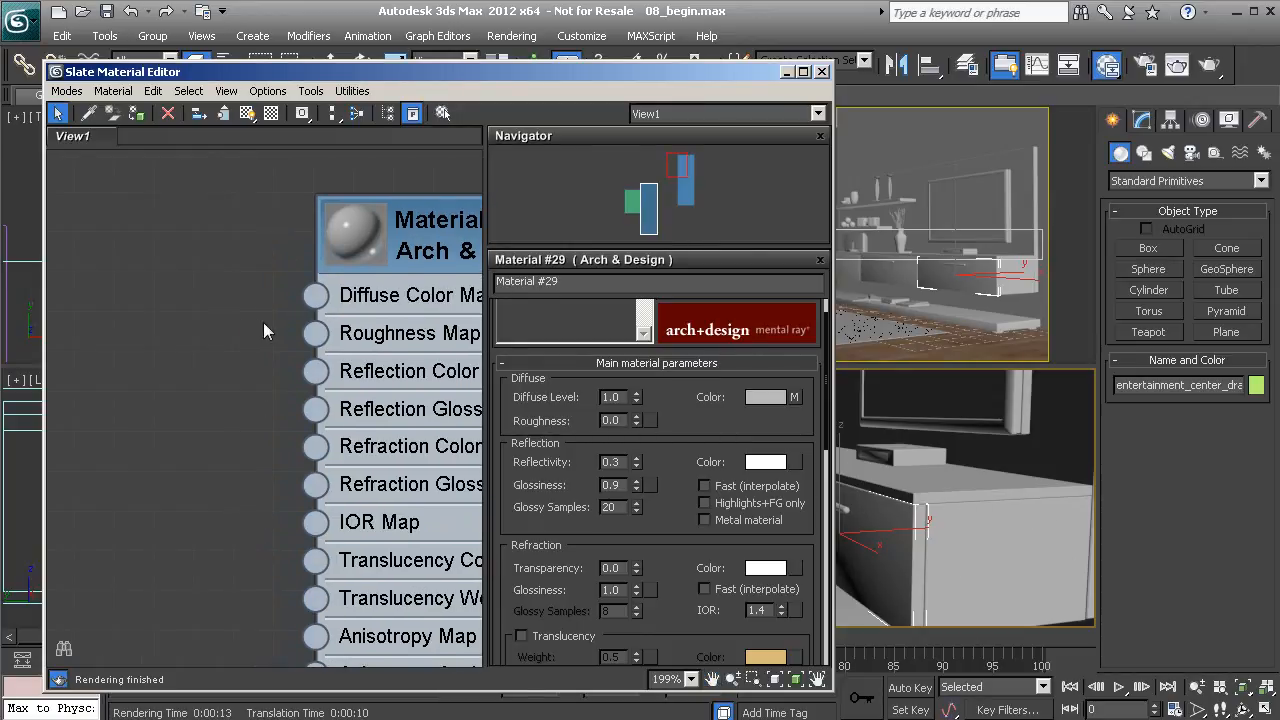
pyautogui.moveTo(313, 292); pyautogui.dragTo(194, 326)
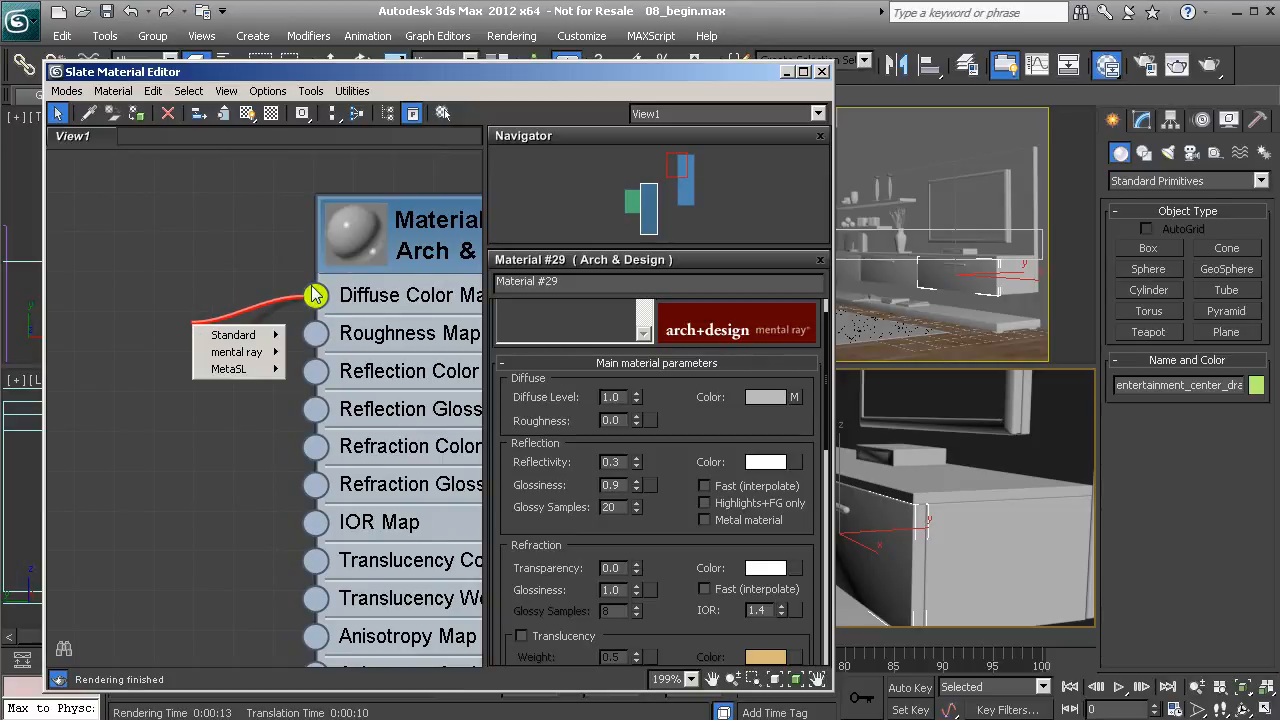
pyautogui.moveTo(221, 340)
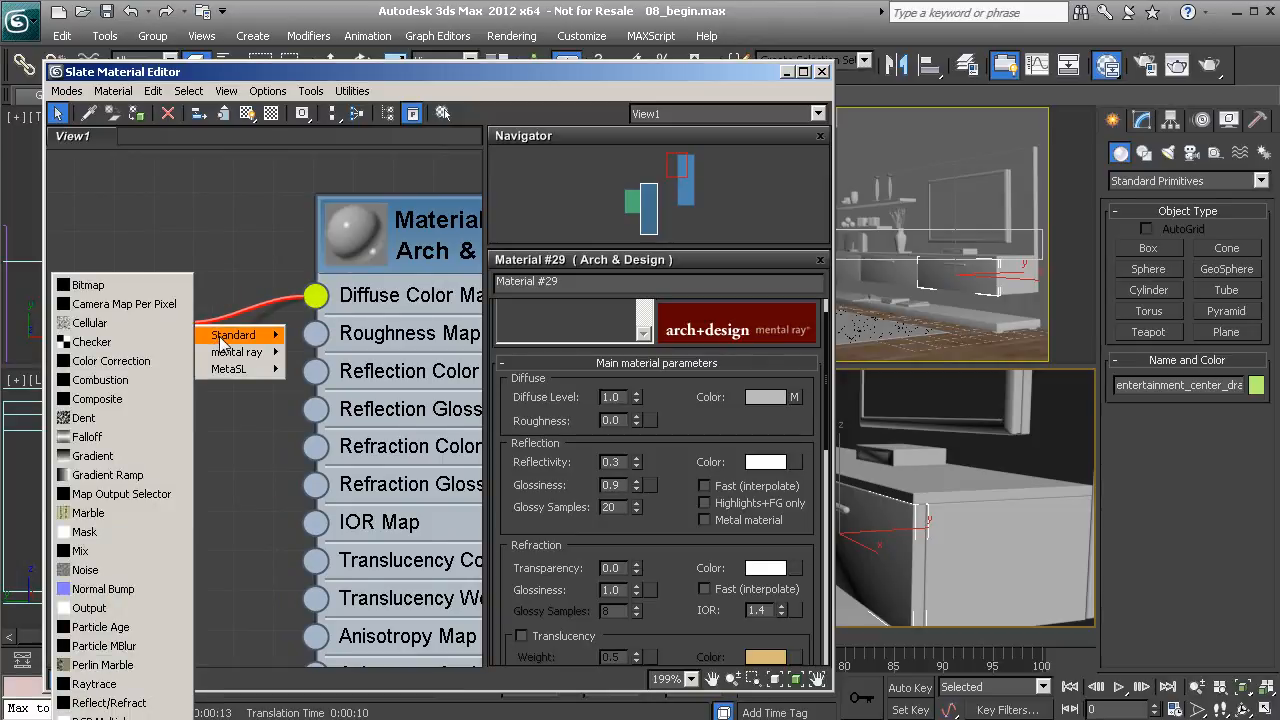
pyautogui.click(142, 286)
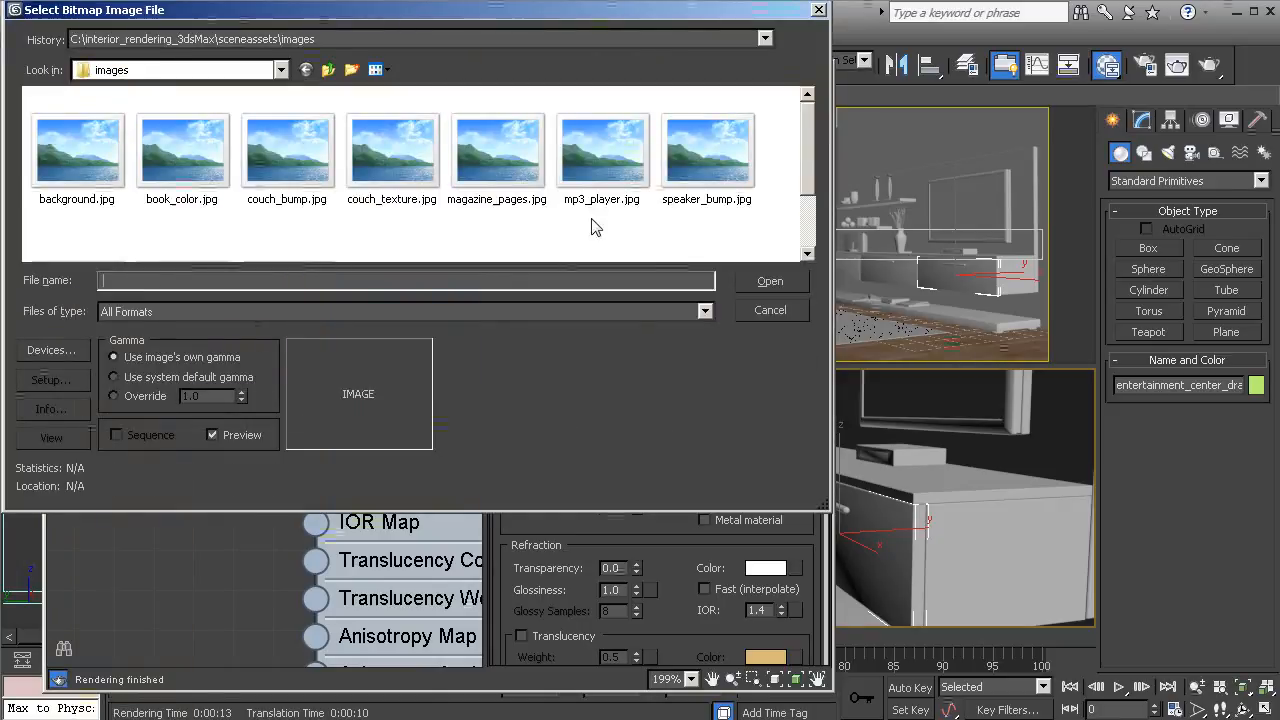
pyautogui.moveTo(809, 143); pyautogui.dragTo(815, 202)
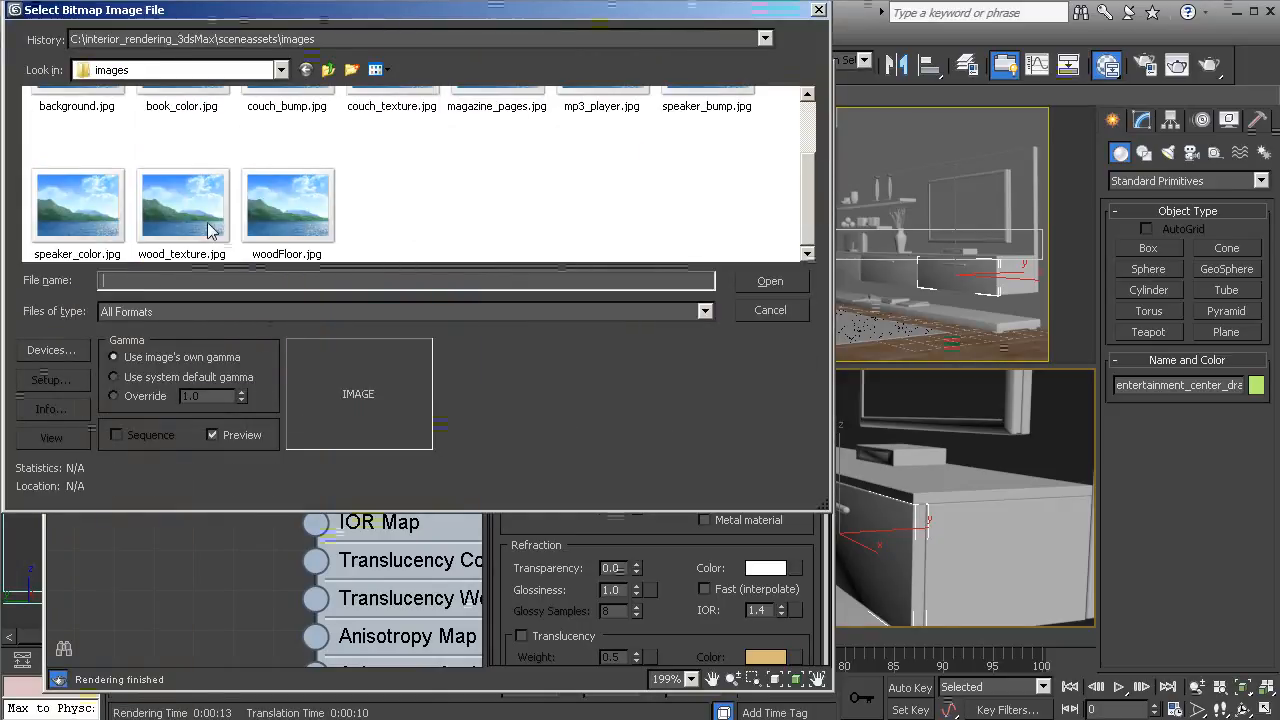
pyautogui.click(177, 210)
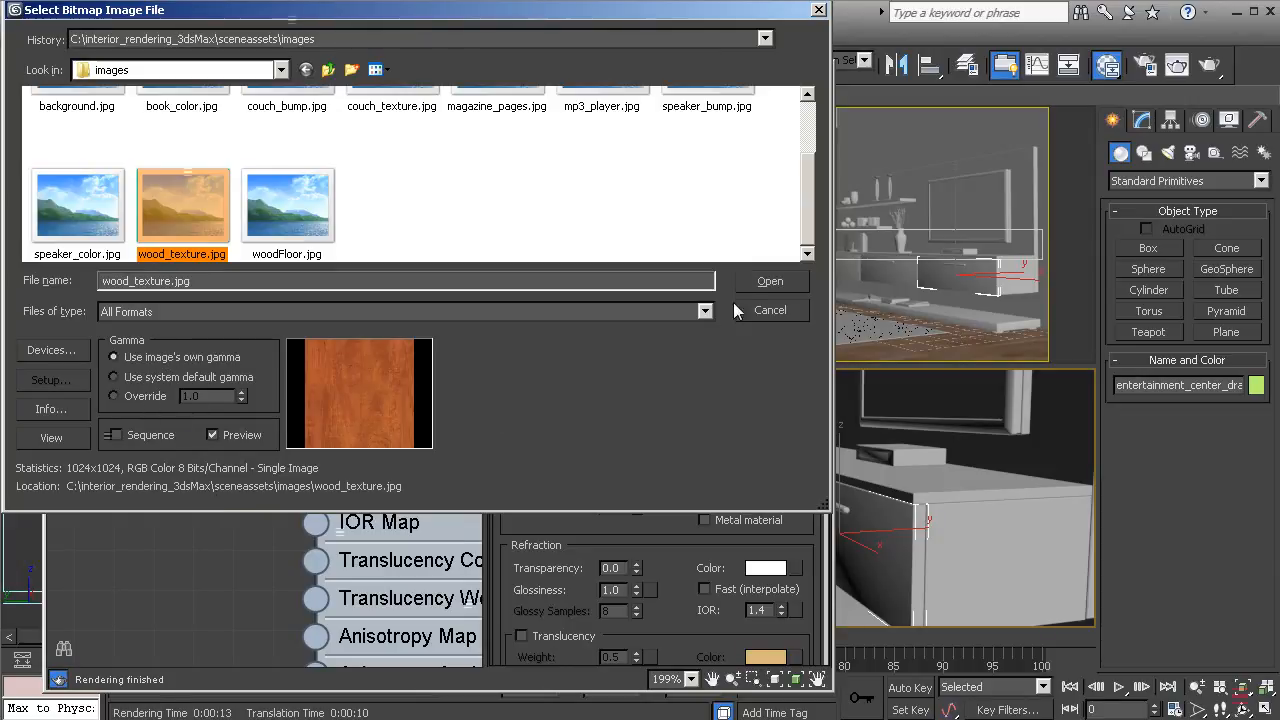
pyautogui.click(768, 281)
pyautogui.moveTo(248, 353); pyautogui.dragTo(380, 371, button='middle')
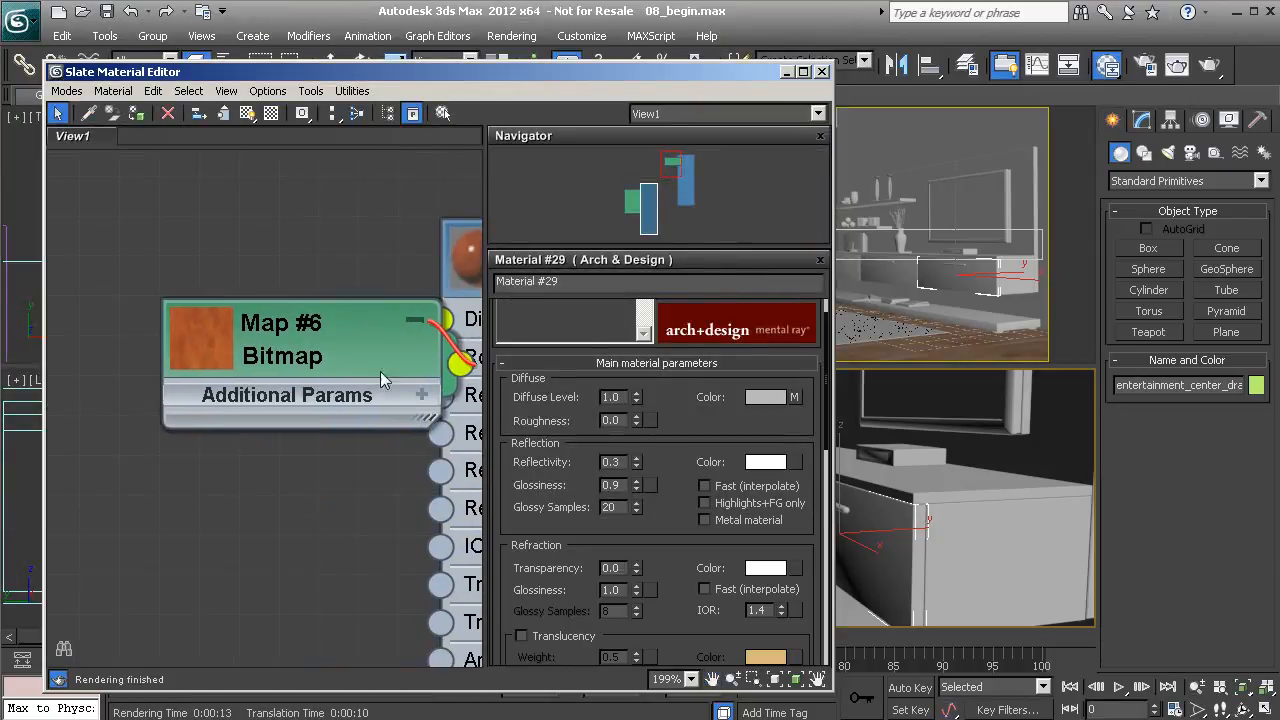
pyautogui.moveTo(380, 371); pyautogui.dragTo(258, 335)
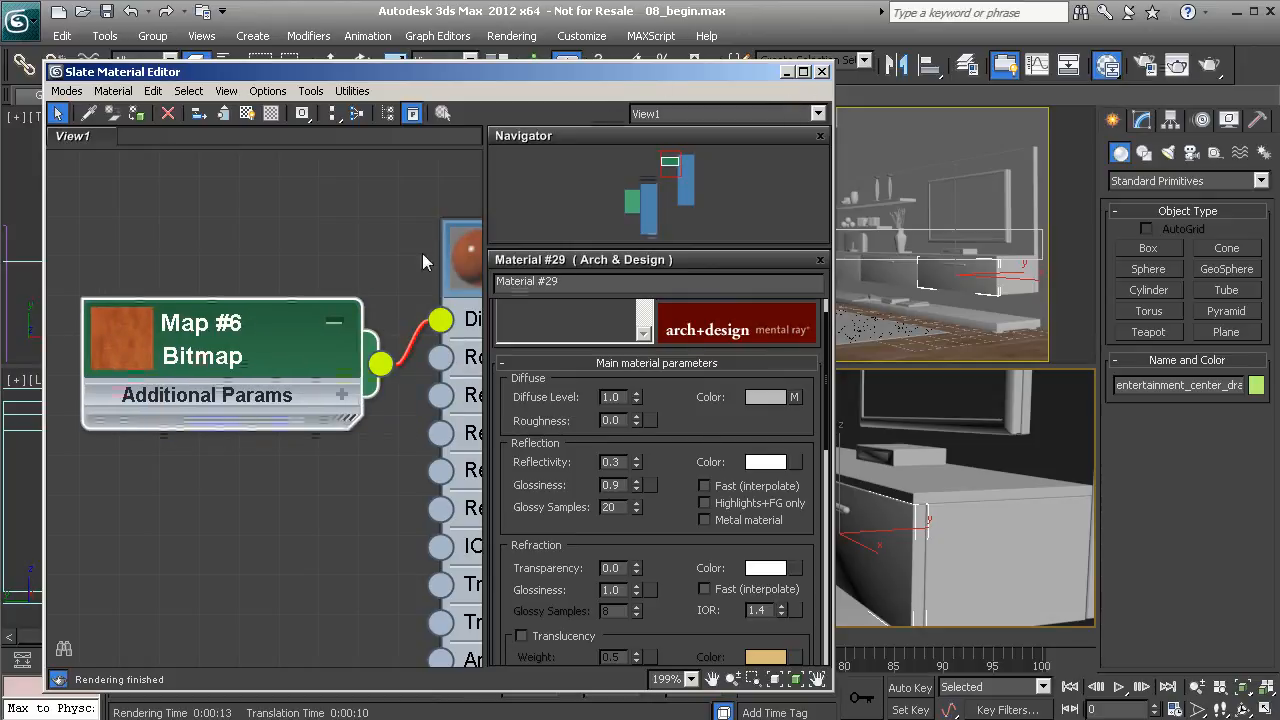
# - Try to add the cabinet body and remaining drawers to the selection and assign the wood material to the whole selection
pyautogui.moveTo(749, 72); pyautogui.dragTo(533, 203)
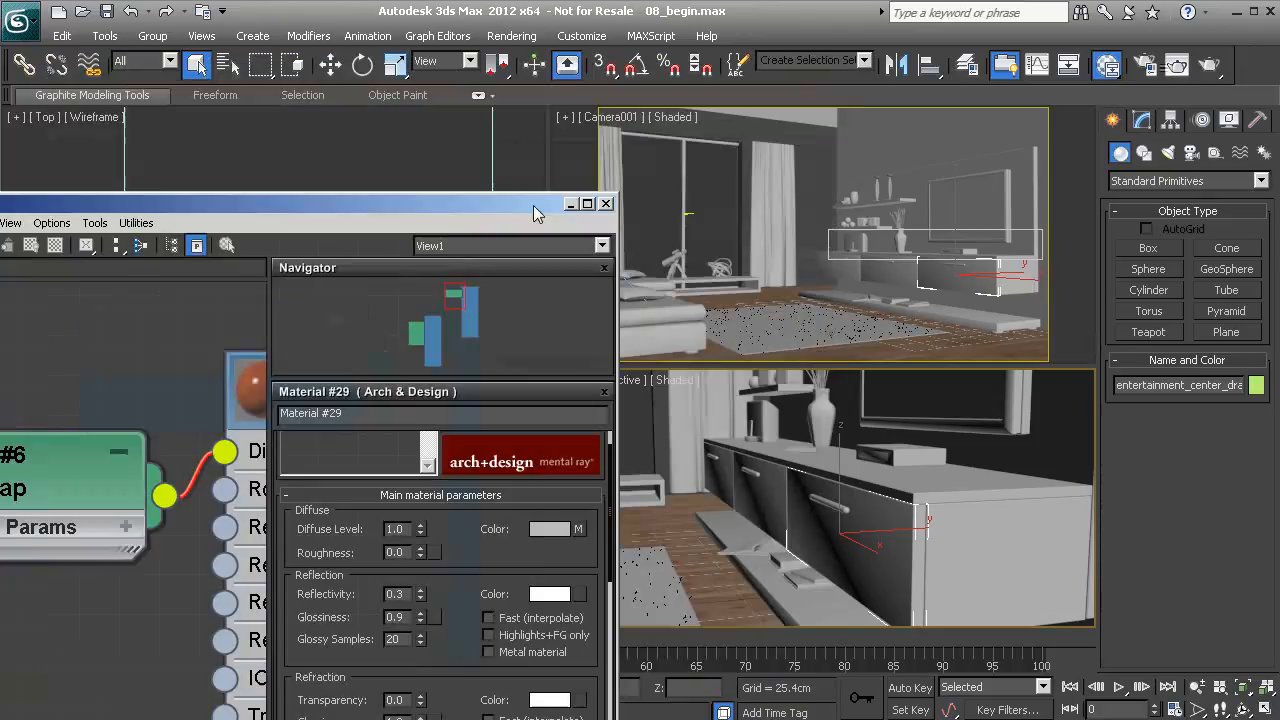
pyautogui.keyDown('ctrl'); pyautogui.click(1019, 551); pyautogui.keyUp('ctrl')
pyautogui.keyDown('ctrl'); pyautogui.click(923, 481); pyautogui.keyUp('ctrl')
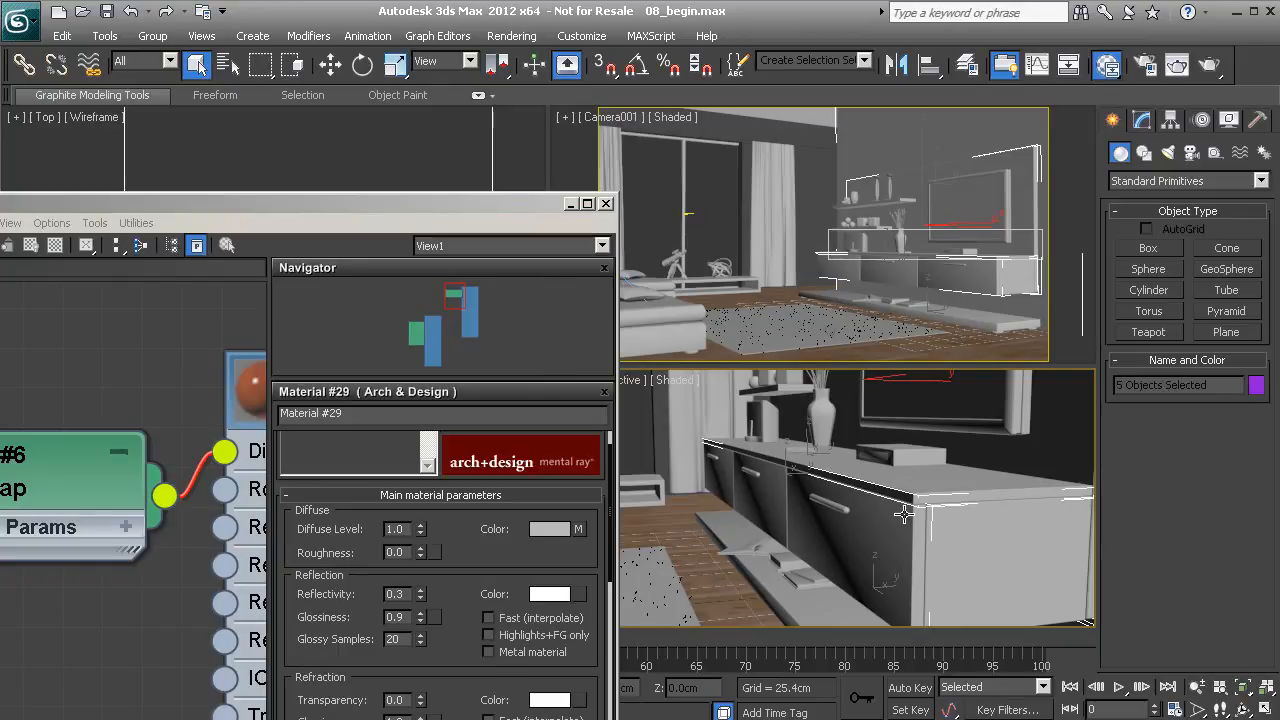
pyautogui.keyDown('ctrl'); pyautogui.click(765, 493); pyautogui.keyUp('ctrl')
pyautogui.moveTo(207, 342); pyautogui.dragTo(48, 331, button='middle')
pyautogui.moveTo(169, 389); pyautogui.dragTo(18, 323, button='middle')
pyautogui.moveTo(233, 602); pyautogui.dragTo(277, 367, button='middle')
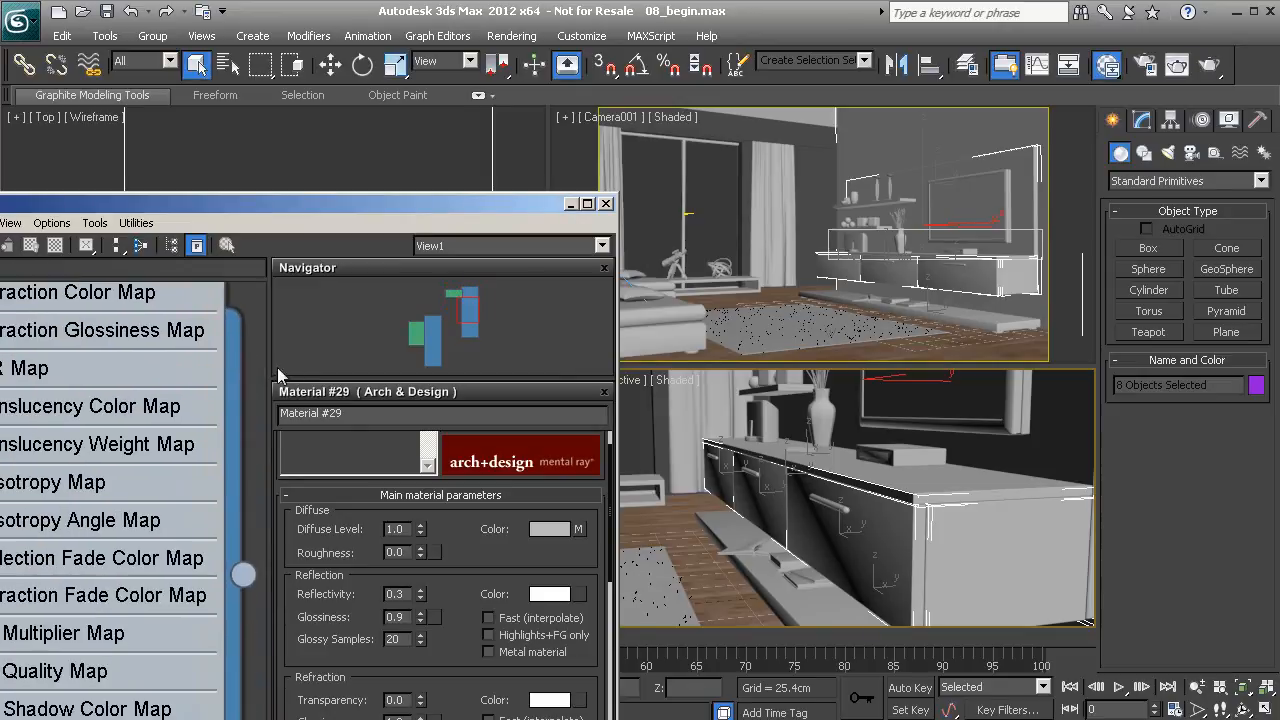
pyautogui.moveTo(332, 203); pyautogui.dragTo(486, 97)
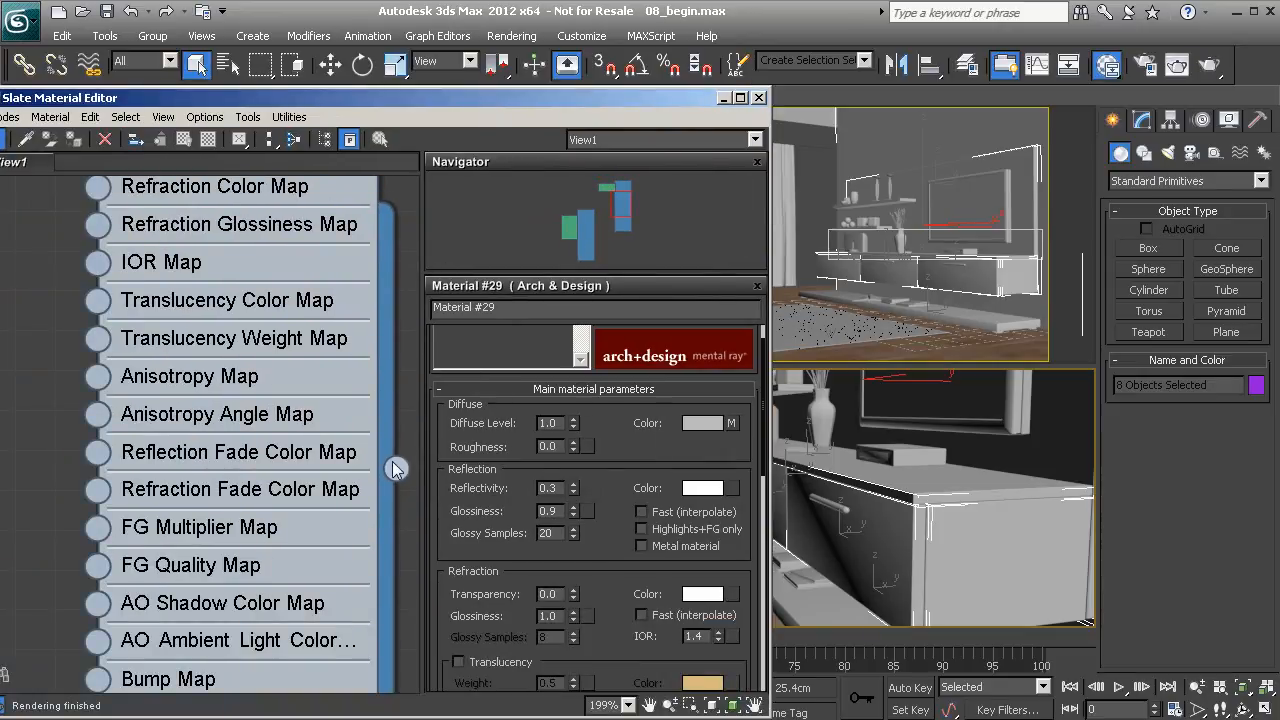
pyautogui.moveTo(1000, 516); pyautogui.dragTo(1000, 517)
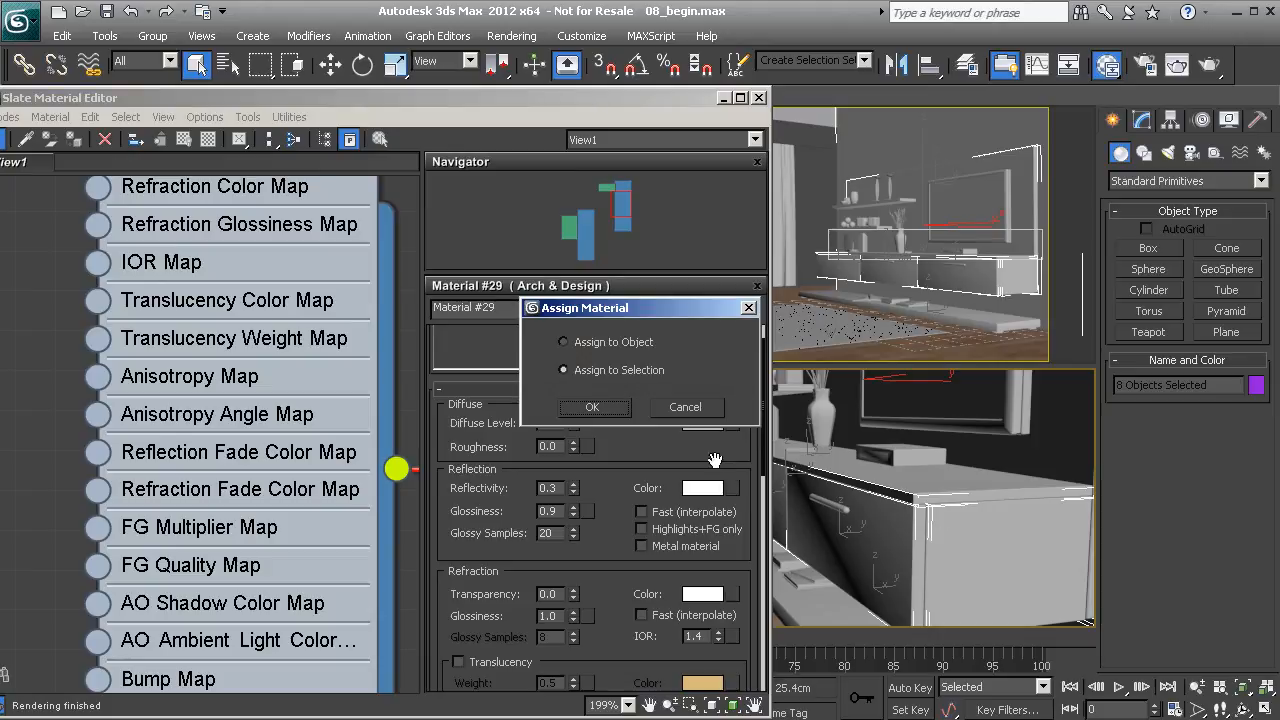
pyautogui.click(574, 402)
# - Show the wood material's texture in the shaded viewports
pyautogui.moveTo(250, 306); pyautogui.dragTo(285, 430, button='middle')
pyautogui.moveTo(268, 307); pyautogui.dragTo(268, 497, button='middle')
pyautogui.click(279, 275)
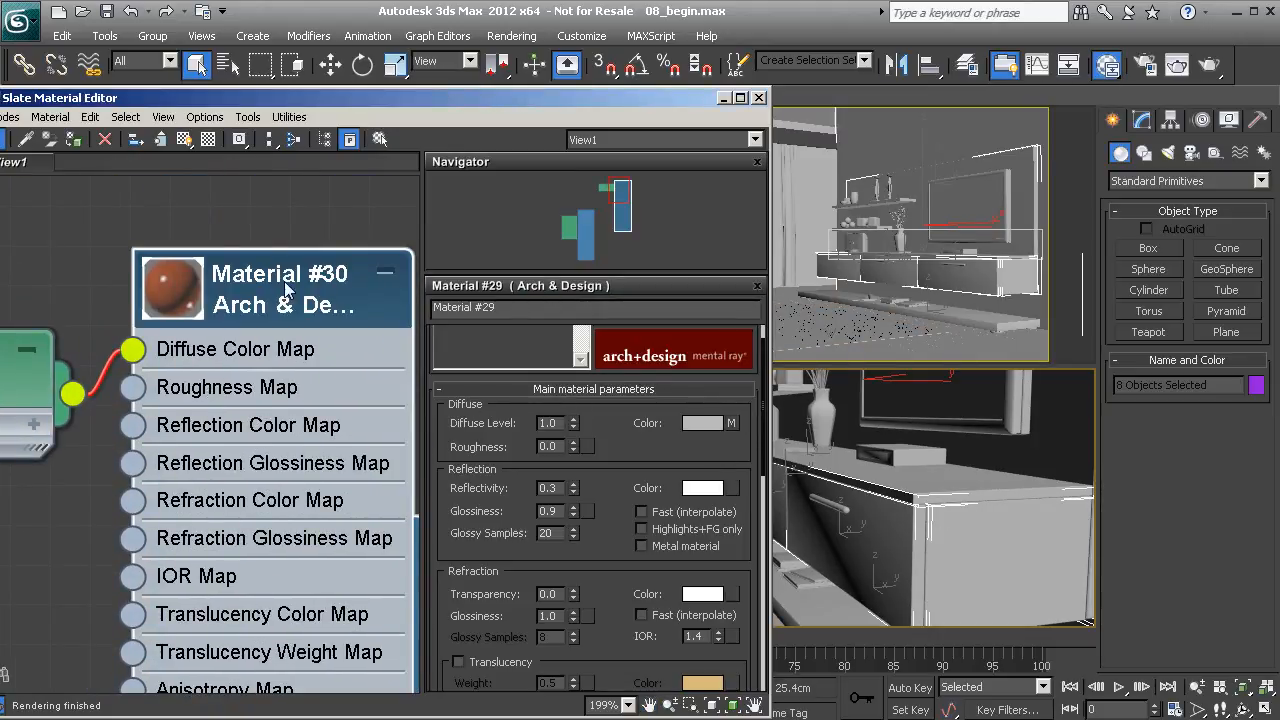
pyautogui.click(184, 140)
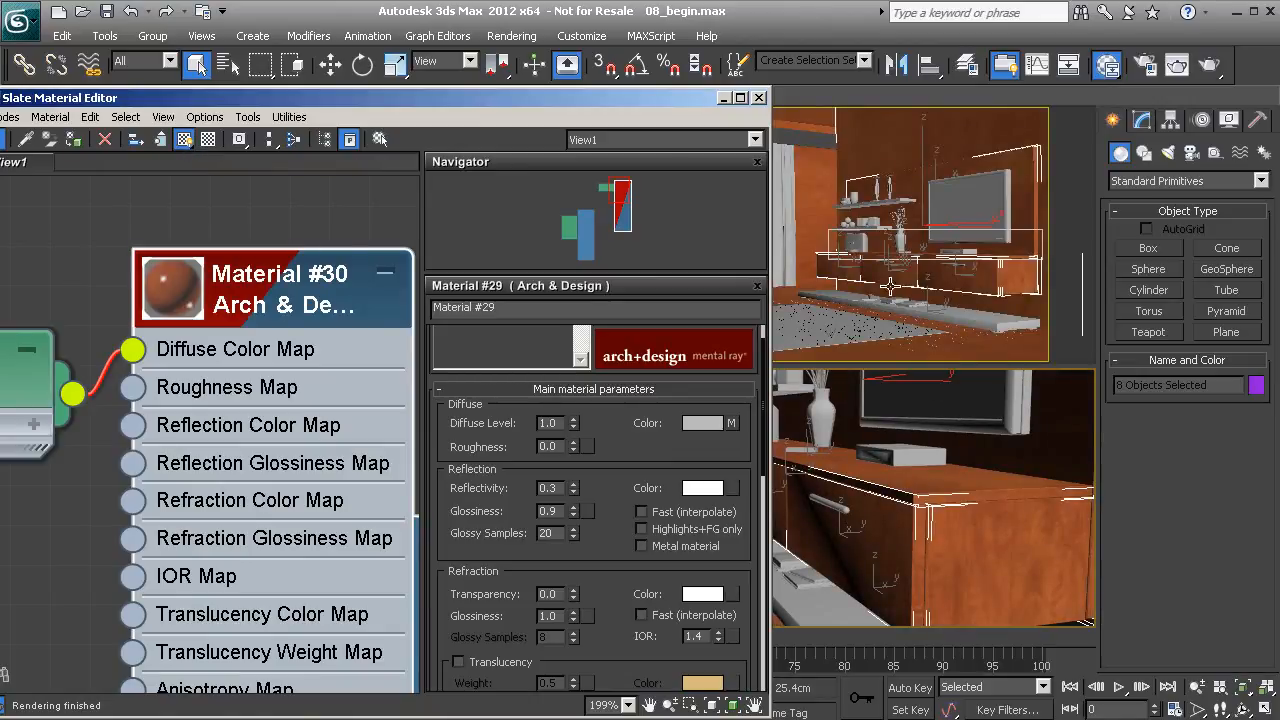
# - Undo the deselection and the wood material's assignment to the wrongly extended selection
pyautogui.hotkey('ctrl', 'd')
pyautogui.hotkey('ctrl', 'z')
pyautogui.hotkey('ctrl', 'z')
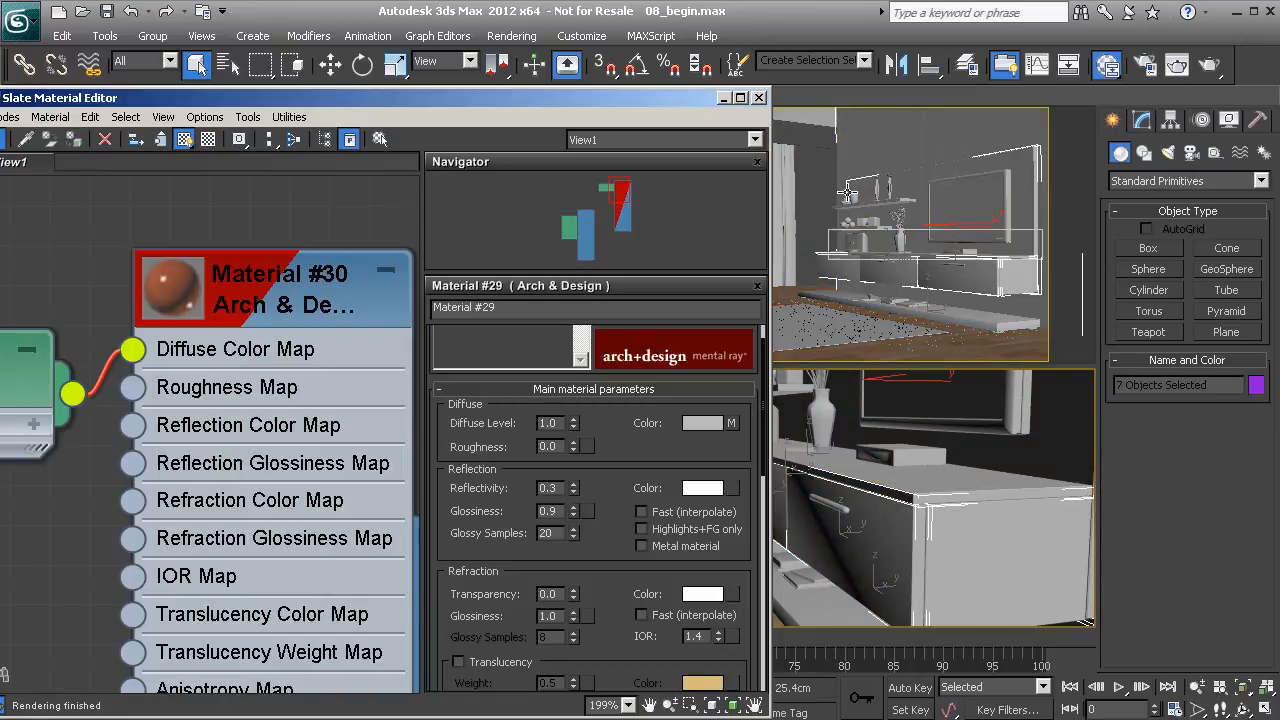
# - Select only the entertainment center's body and its drawers in the Perspective view, and assign the wood material to that selection
pyautogui.click(965, 573)
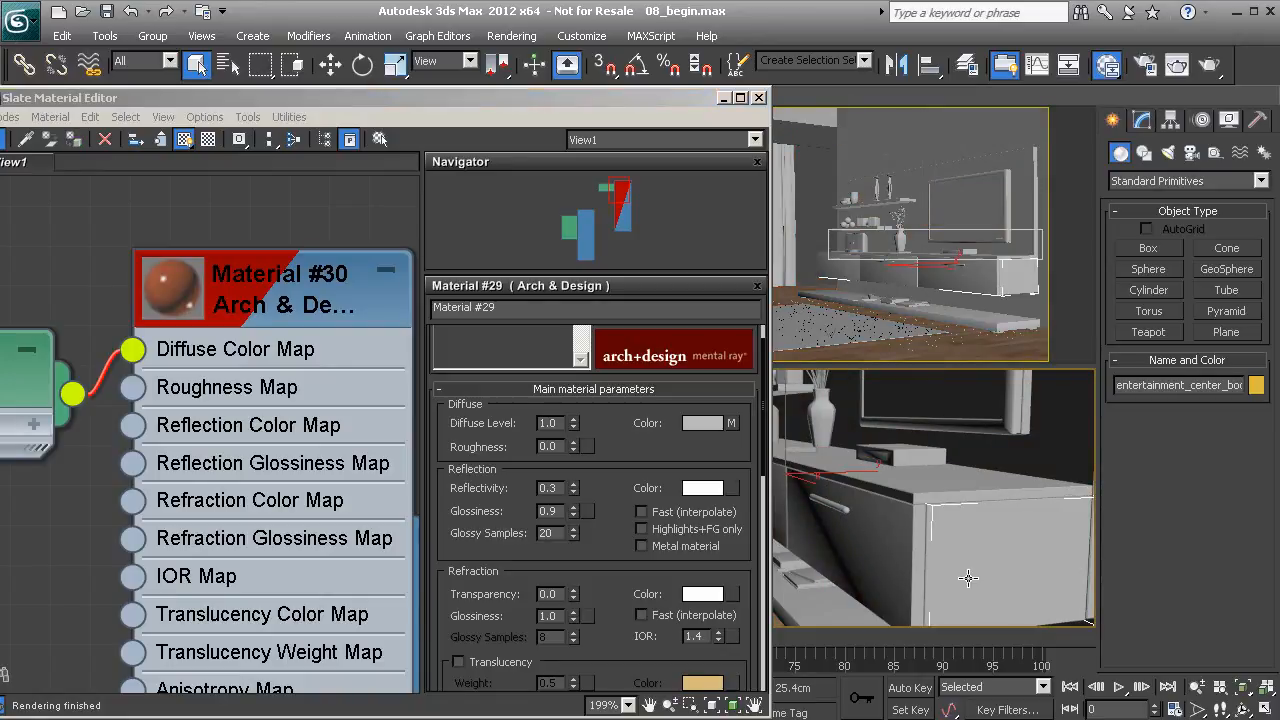
pyautogui.keyDown('ctrl'); pyautogui.click(893, 538); pyautogui.keyUp('ctrl')
pyautogui.keyDown('ctrl'); pyautogui.click(934, 491); pyautogui.keyUp('ctrl')
pyautogui.moveTo(886, 490); pyautogui.dragTo(932, 482, button='middle')
pyautogui.keyDown('ctrl'); pyautogui.click(833, 475); pyautogui.keyUp('ctrl')
pyautogui.keyDown('ctrl'); pyautogui.click(789, 462); pyautogui.keyUp('ctrl')
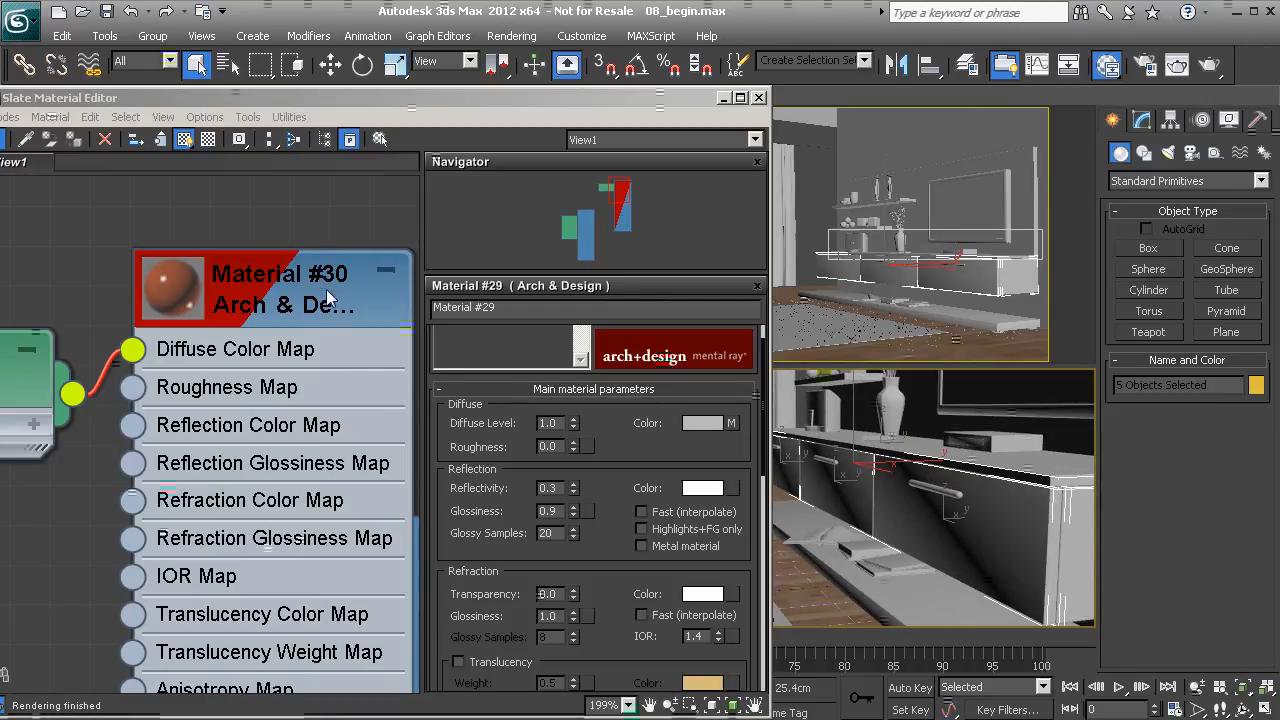
pyautogui.moveTo(341, 316); pyautogui.dragTo(263, 255, button='middle')
pyautogui.moveTo(335, 584); pyautogui.dragTo(335, 464, button='middle')
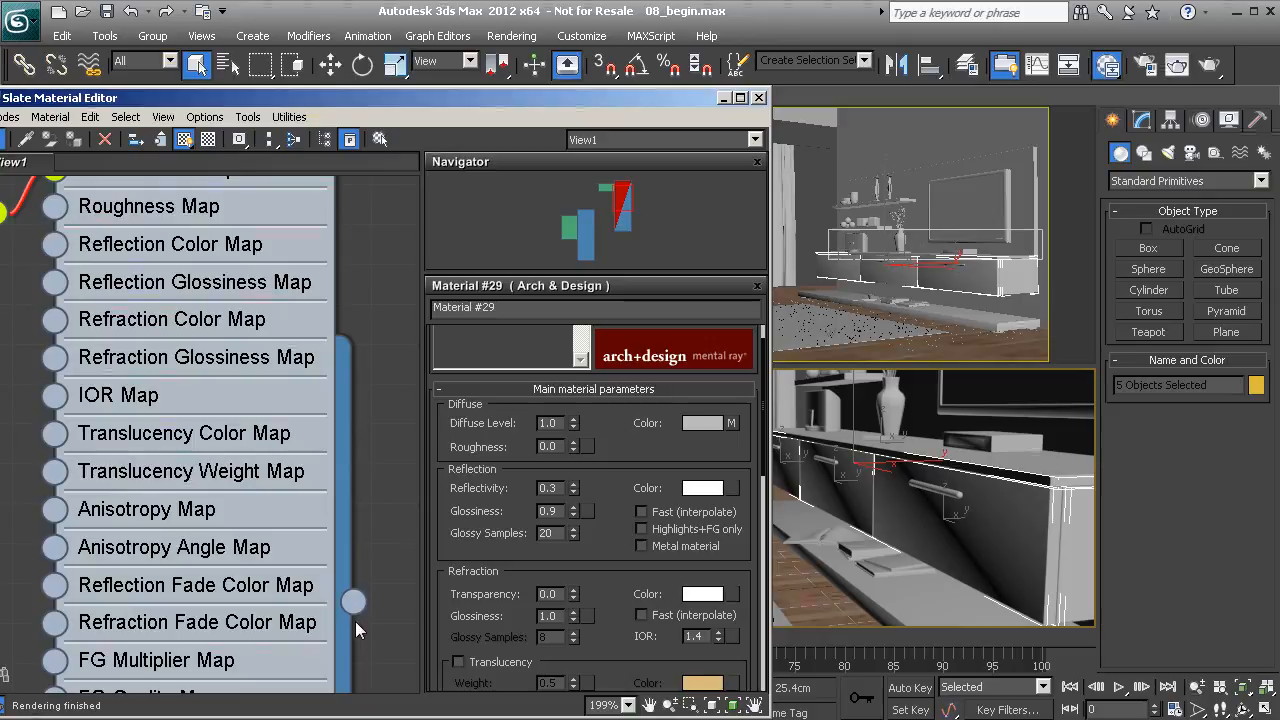
pyautogui.moveTo(357, 603); pyautogui.dragTo(903, 517)
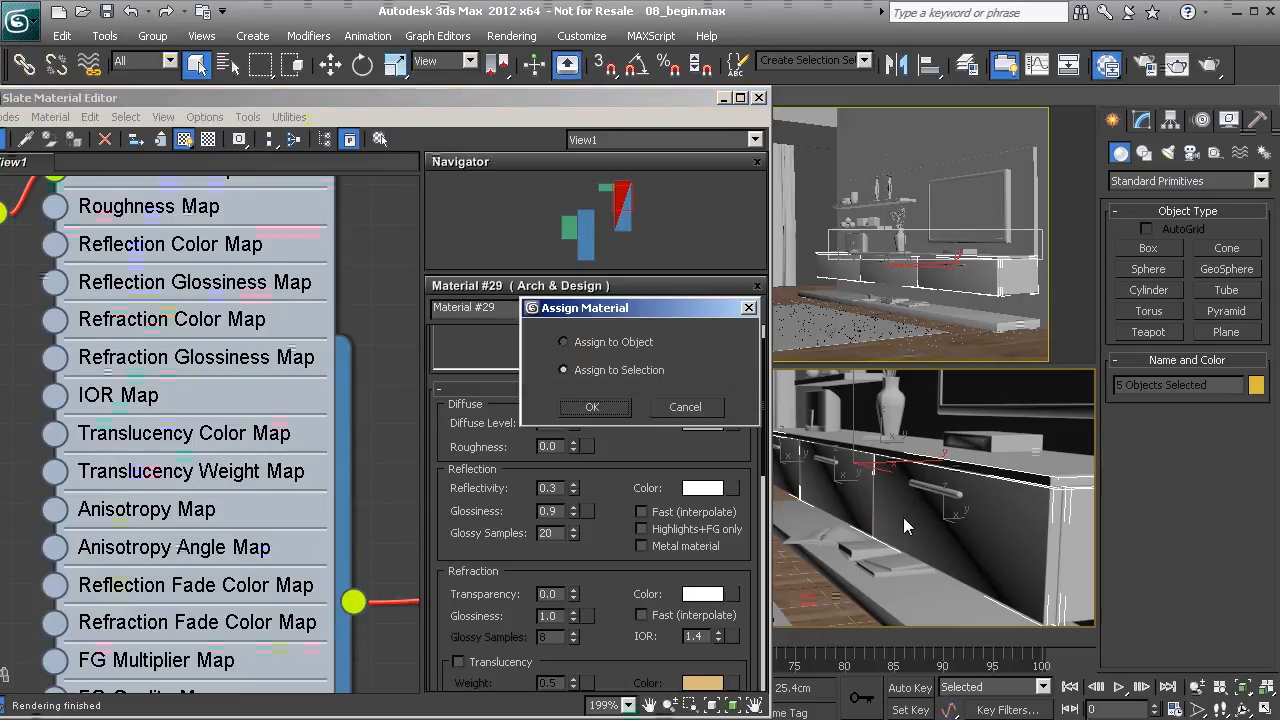
pyautogui.click(598, 407)
# - Set the wood material's reflectivity to 0.2 and its reflection glossiness to 0.2
pyautogui.keyDown('alt'); pyautogui.moveTo(988, 531); pyautogui.dragTo(906, 517, button='middle'); pyautogui.keyUp('alt')
pyautogui.moveTo(350, 264); pyautogui.dragTo(377, 440, button='middle')
pyautogui.doubleClick(260, 265)
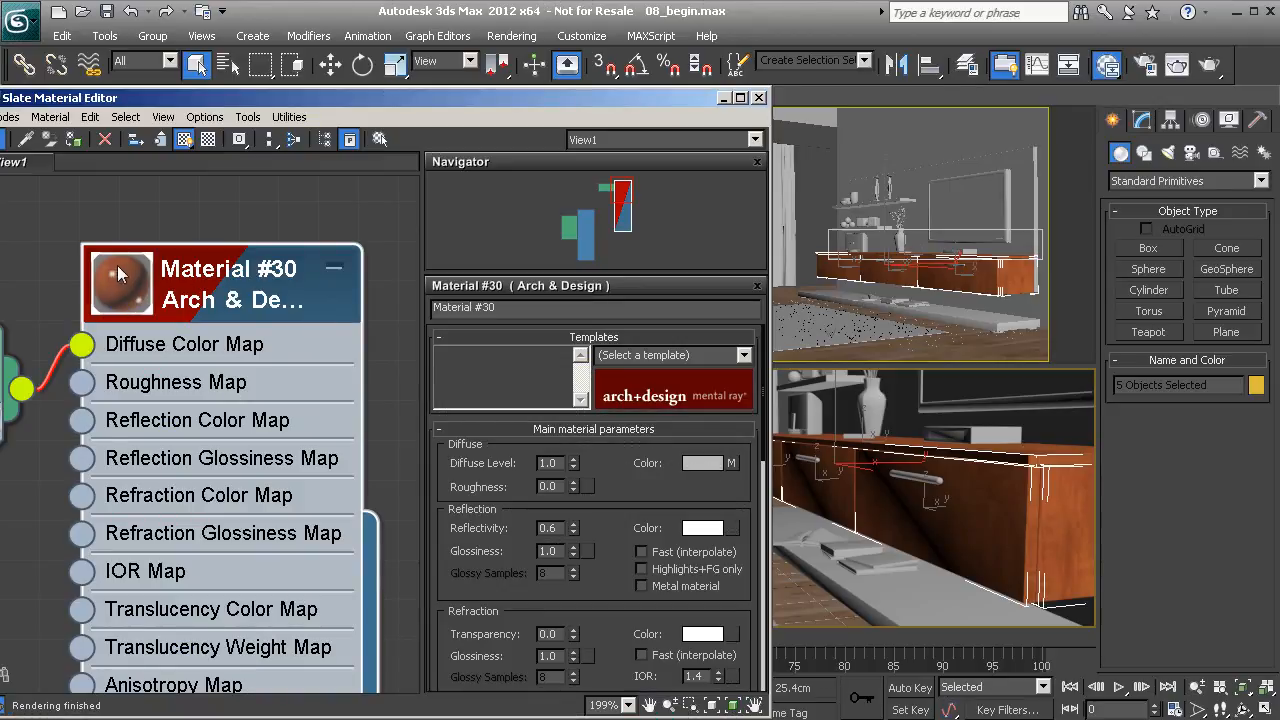
pyautogui.doubleClick(552, 528)
pyautogui.write('0.2')
pyautogui.press('Return')
pyautogui.doubleClick(552, 551)
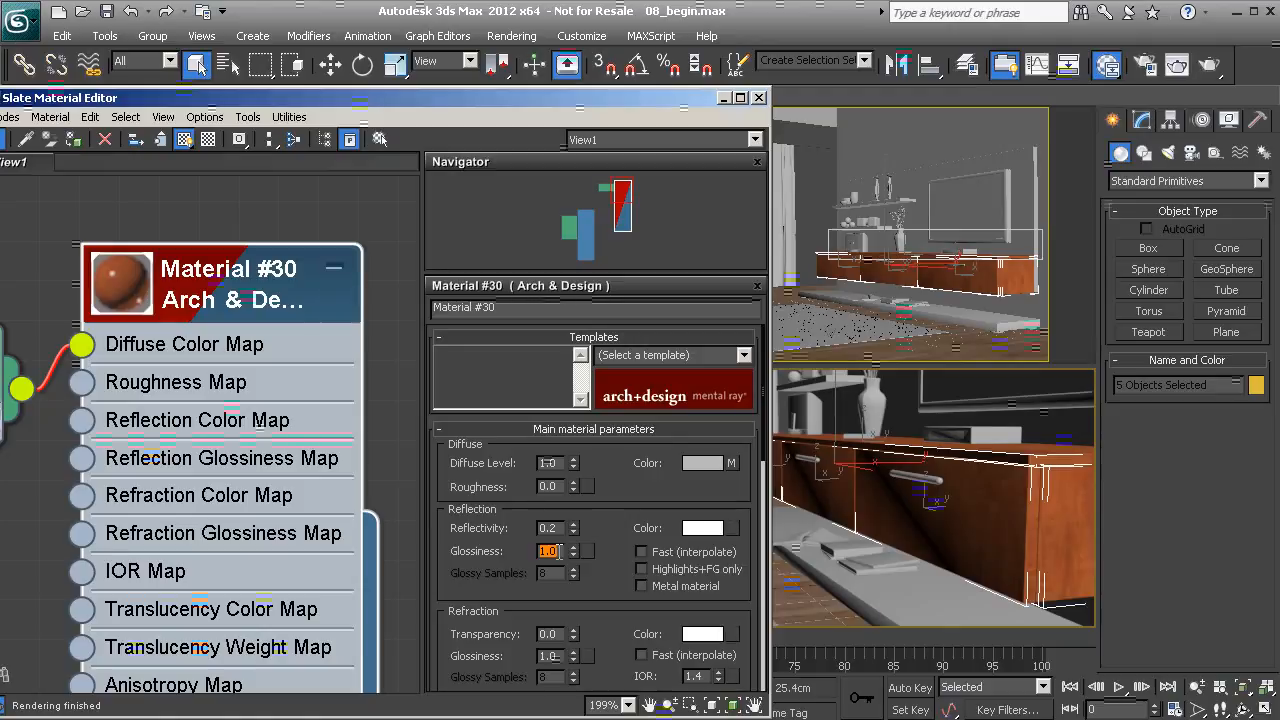
pyautogui.write('0.2')
pyautogui.press('Return')
pyautogui.click(560, 551)
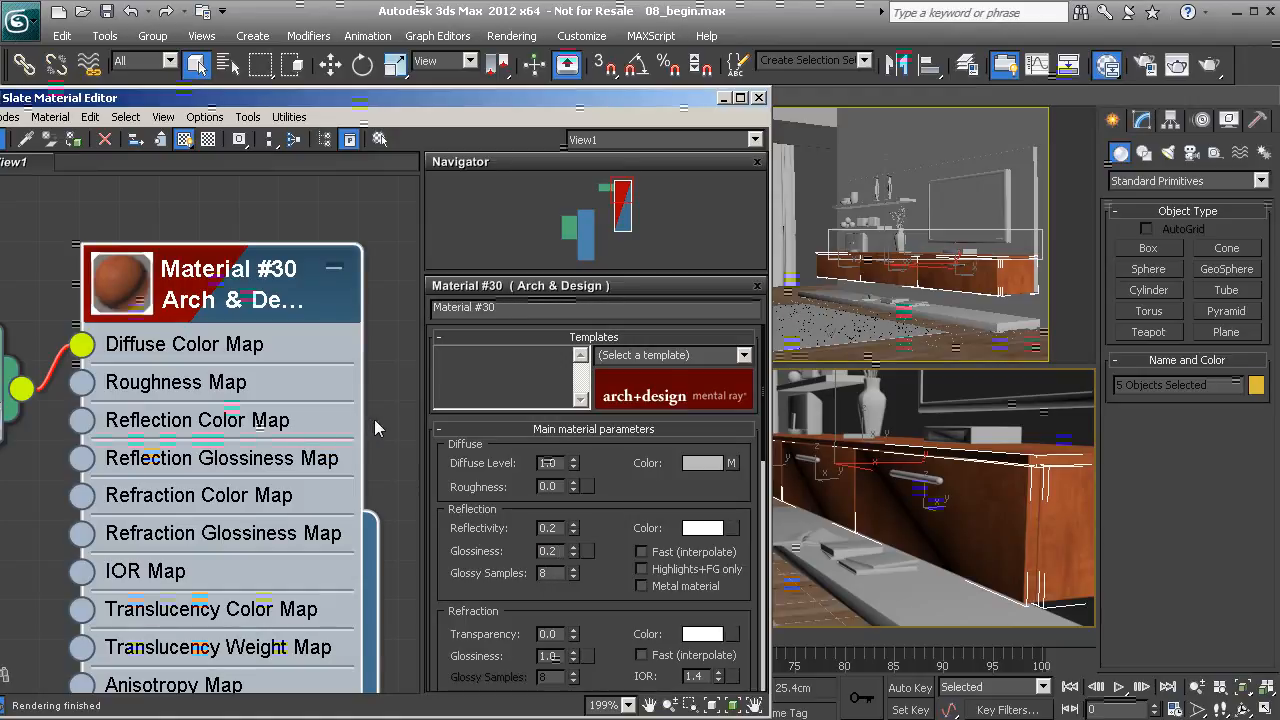
# - Open the rendered frame and move the render region down over the cabinet's drawers
pyautogui.click(1177, 65)
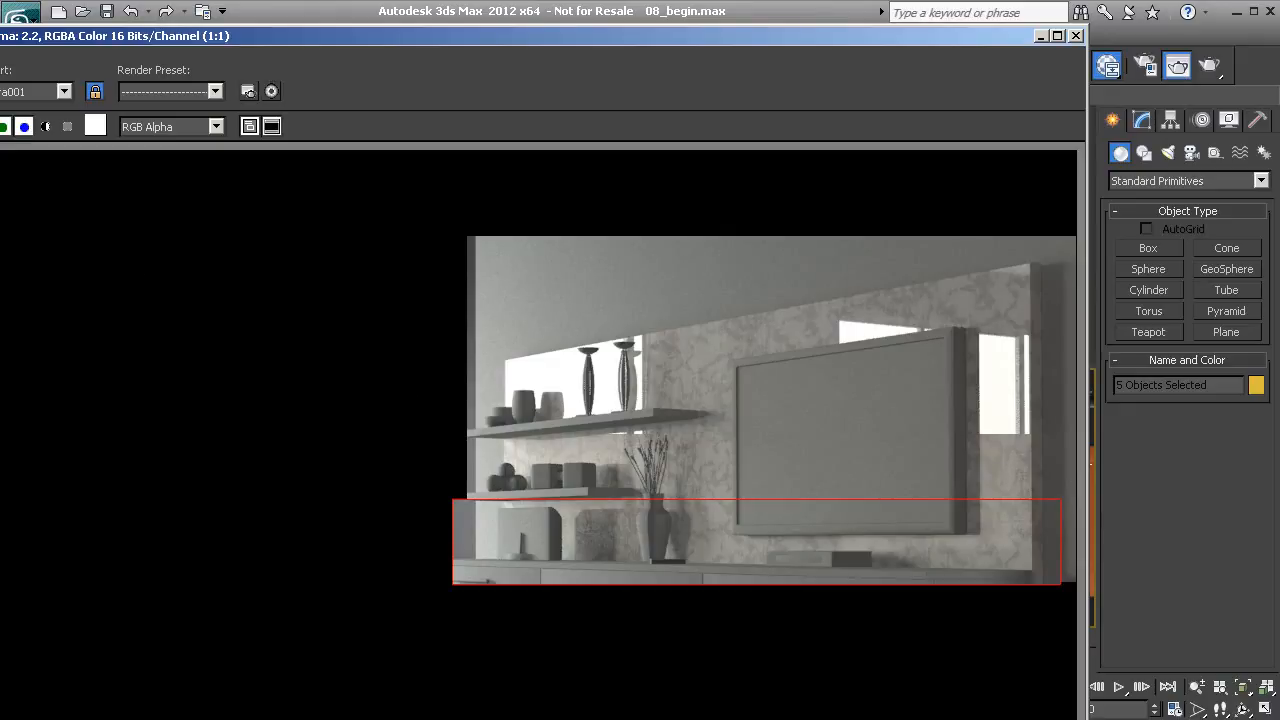
pyautogui.moveTo(74, 36); pyautogui.dragTo(267, 3)
pyautogui.click(79, 59)
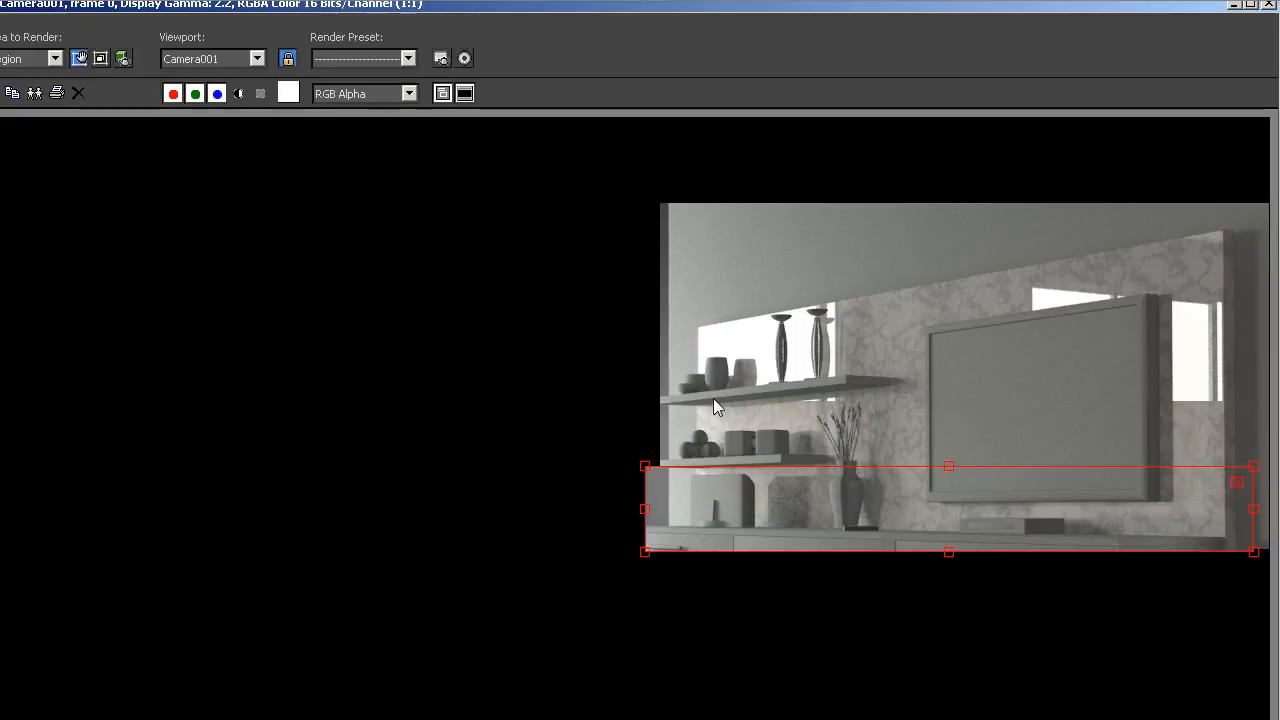
pyautogui.moveTo(777, 511); pyautogui.dragTo(751, 566)
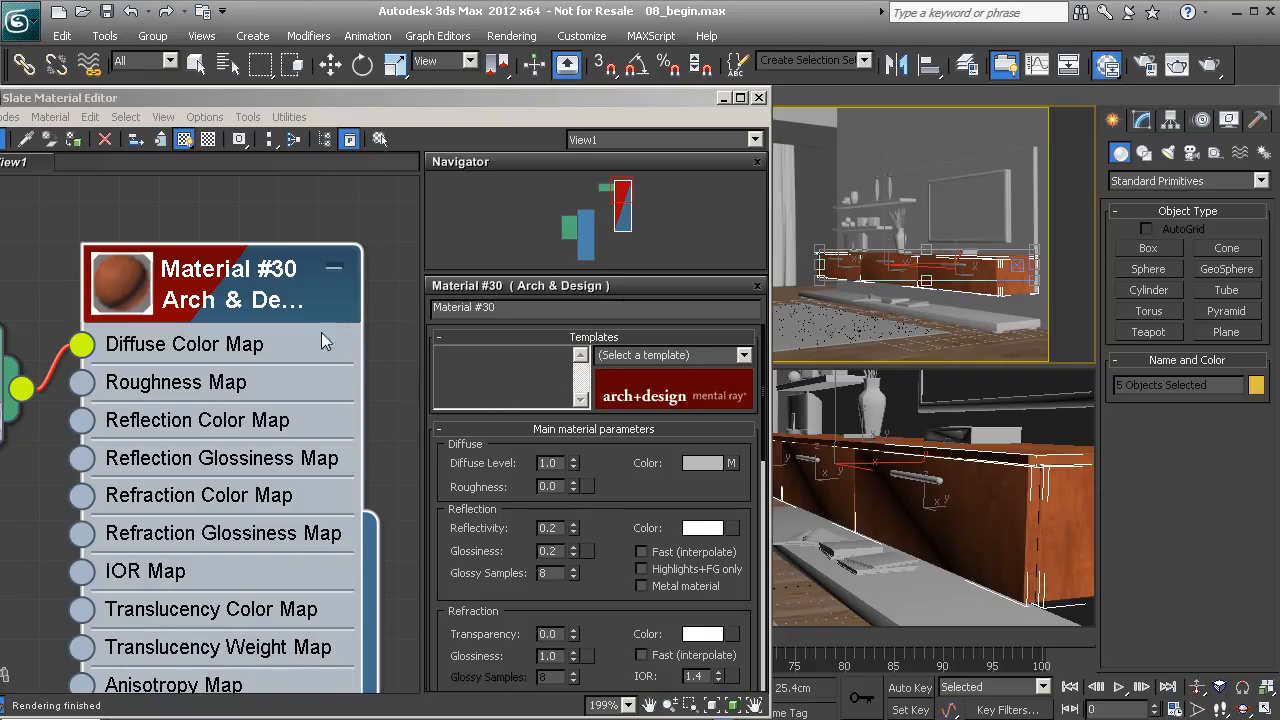
# - Switch the wood material's BRDF to By IOR (fresnel reflections)
pyautogui.click(260, 293)
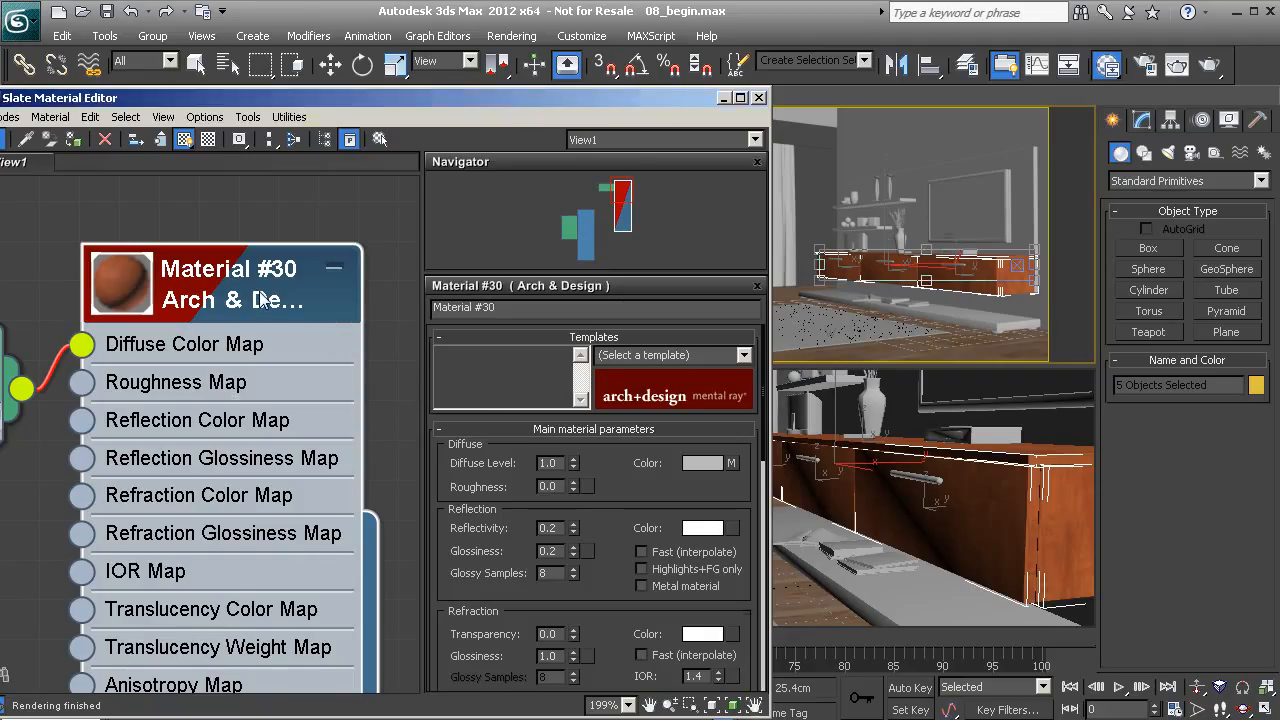
pyautogui.moveTo(598, 604); pyautogui.dragTo(597, 422)
pyautogui.moveTo(619, 530); pyautogui.dragTo(625, 328)
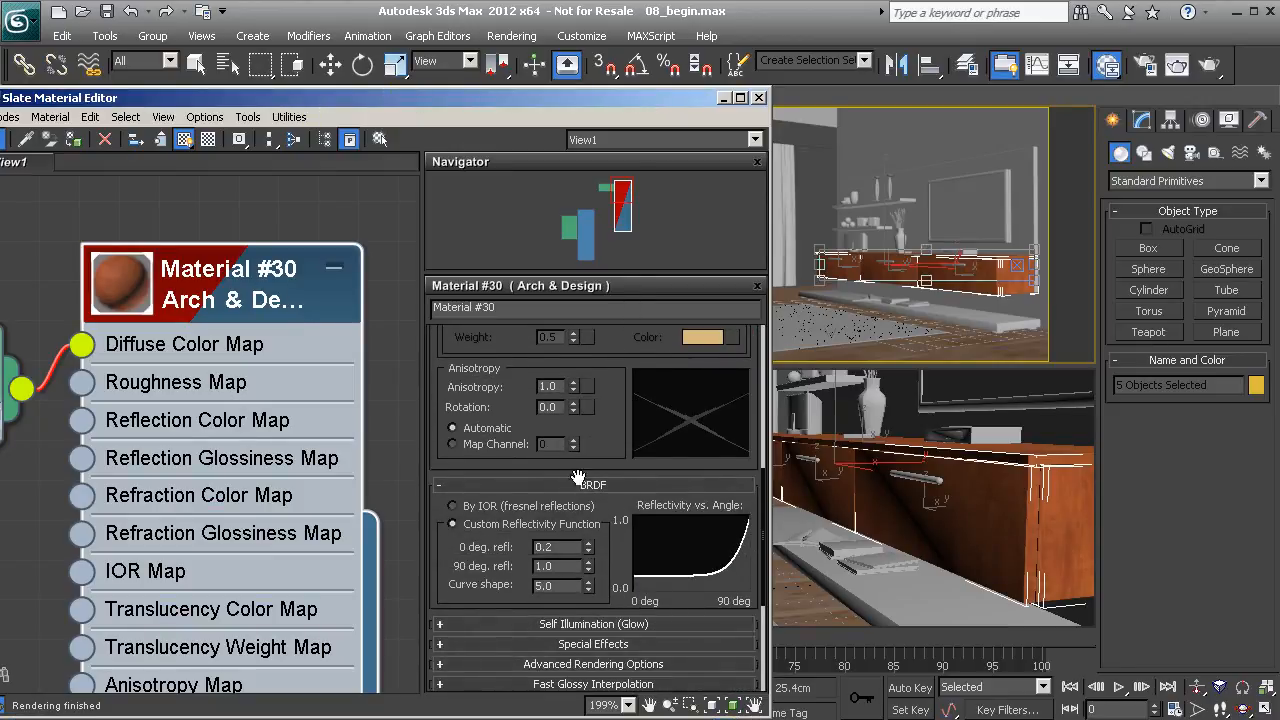
pyautogui.click(476, 508)
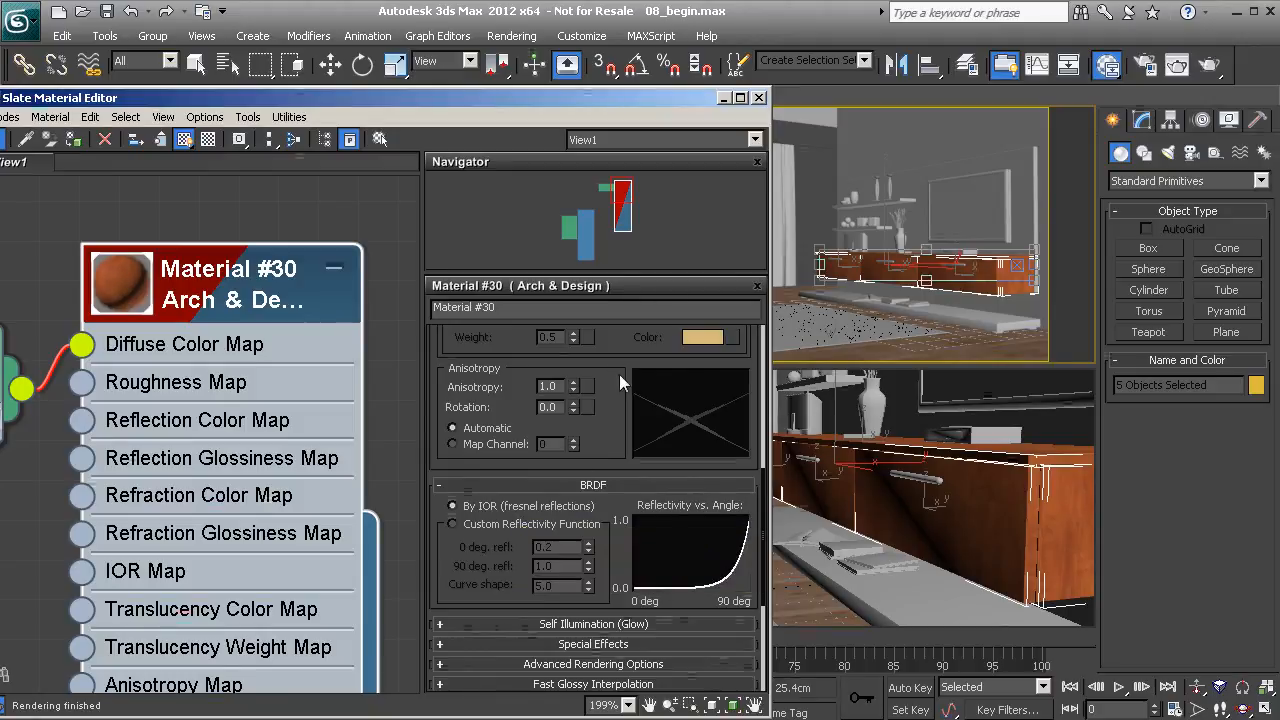
pyautogui.scroll(5, 605, 420)
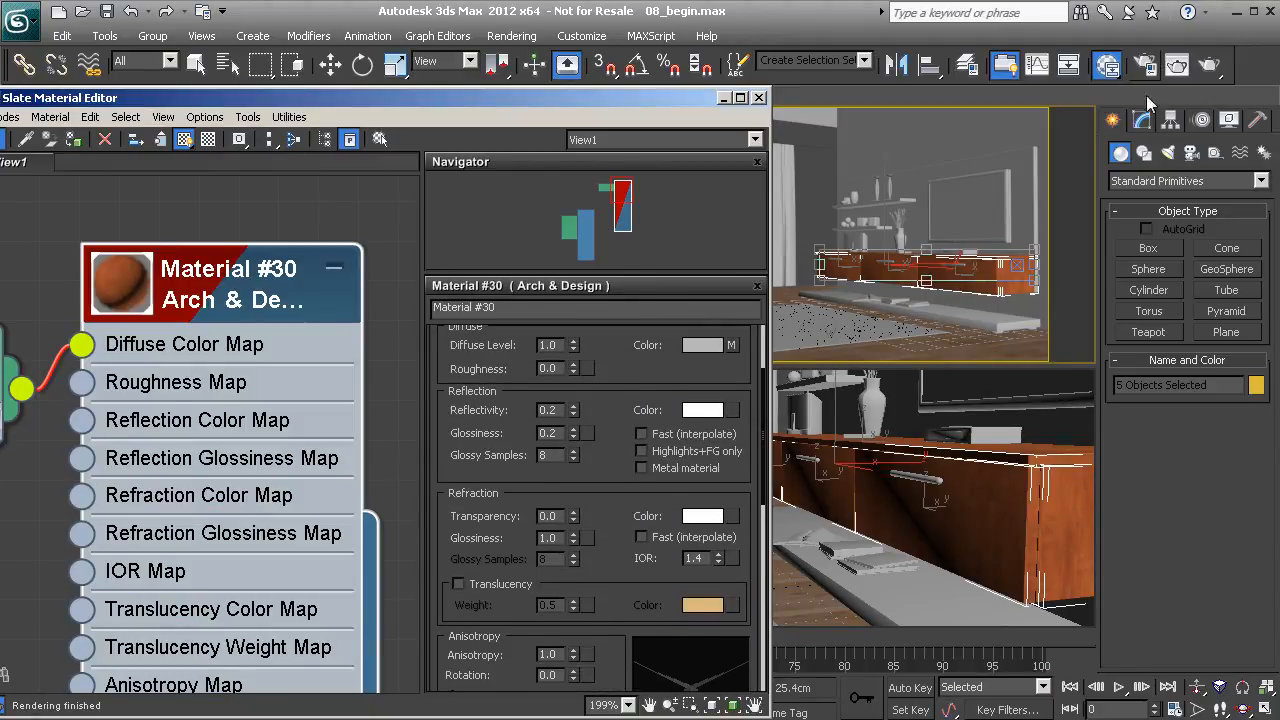
# - Render the drawer region, hide the region handles, inspect the wood's reflections up close and close the rendered frame
pyautogui.click(1178, 66)
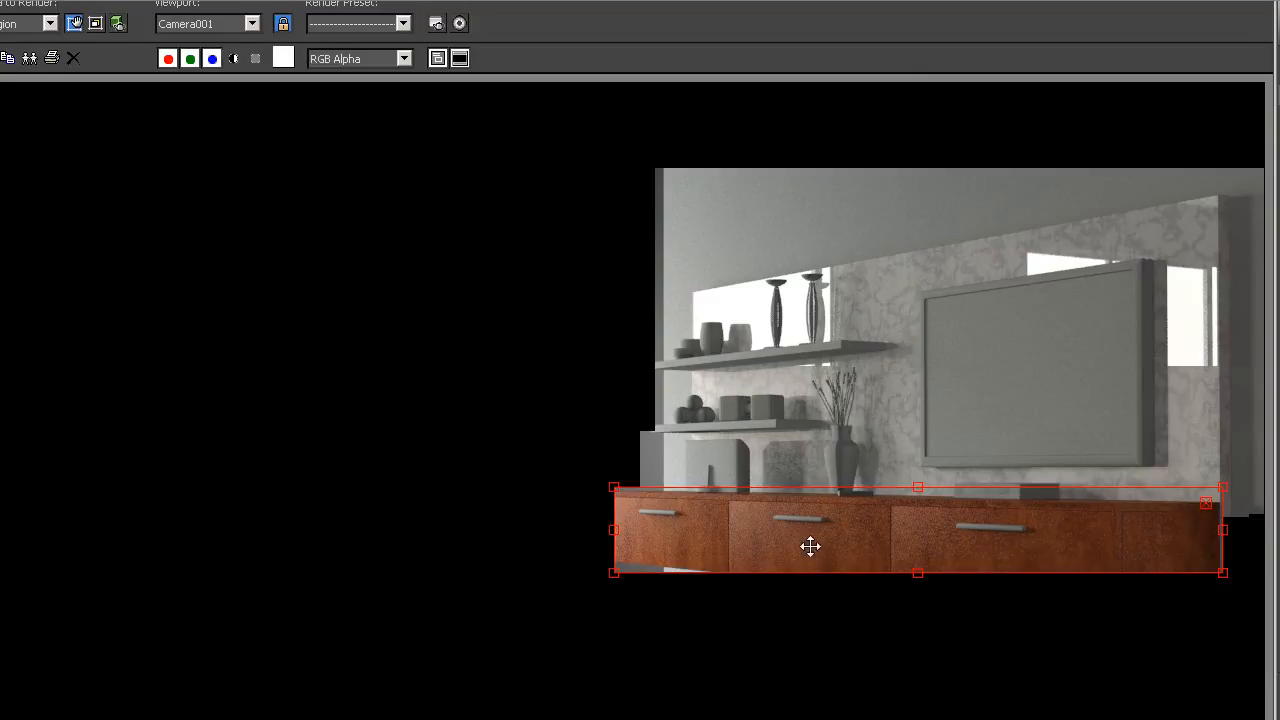
pyautogui.click(77, 30)
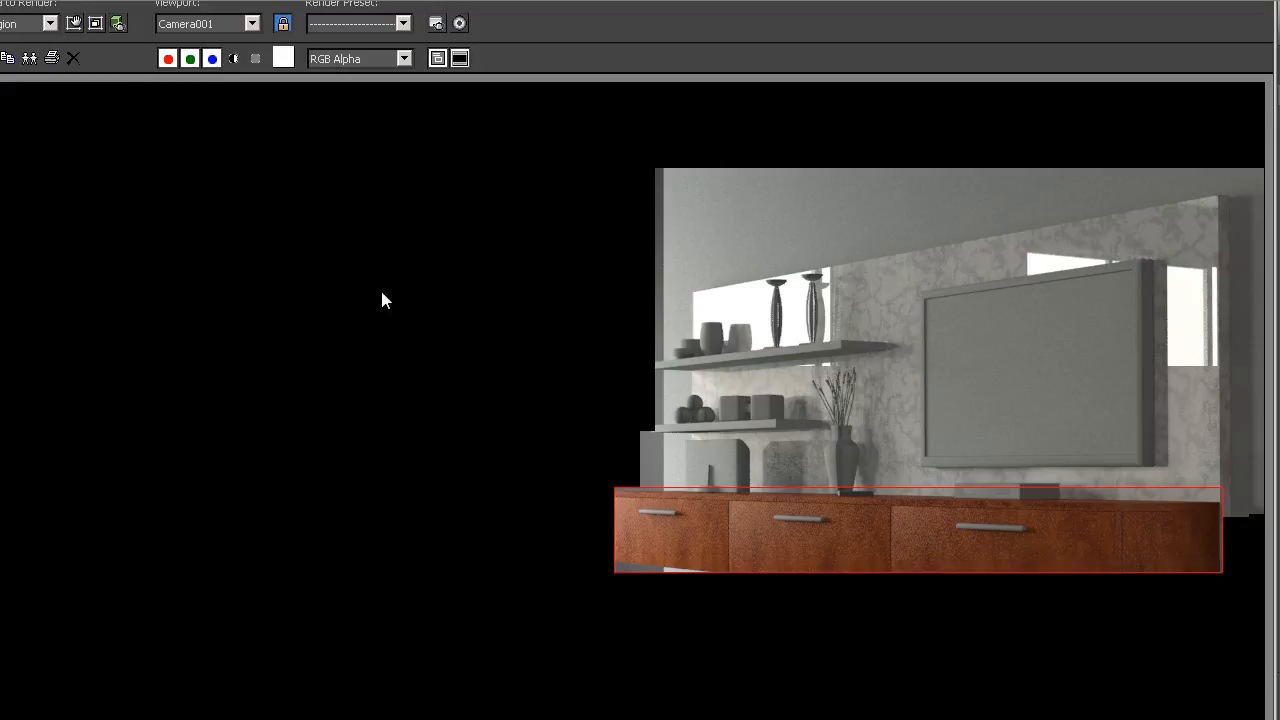
pyautogui.scroll(4, 643, 503)
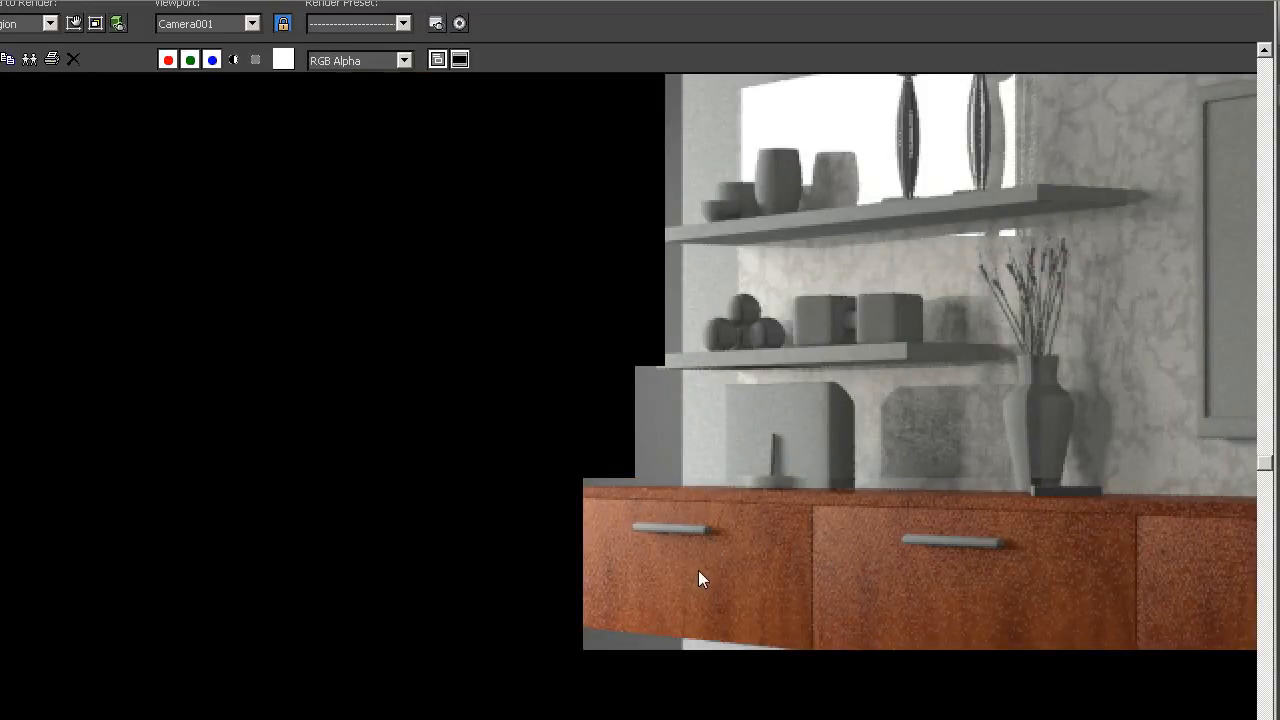
pyautogui.moveTo(790, 719); pyautogui.dragTo(810, 719)
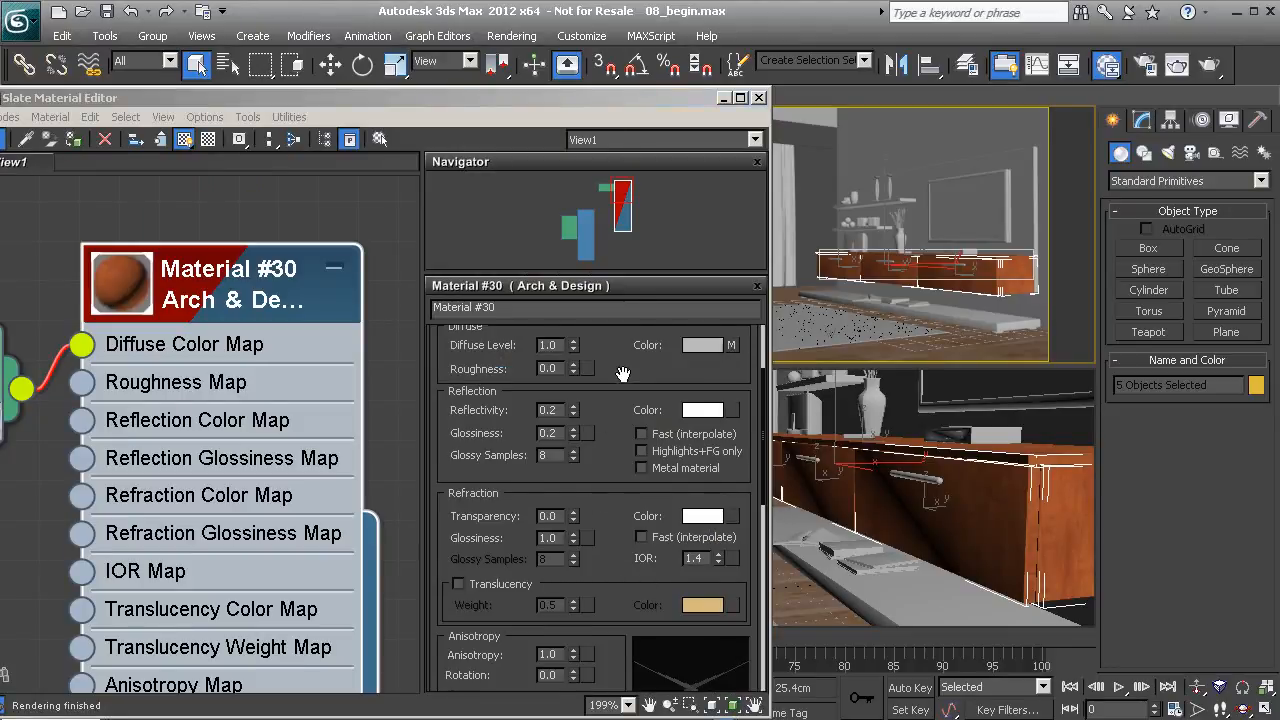
# - Set the wood material's reflection glossy samples to 60 and render the drawer region again
pyautogui.moveTo(623, 374); pyautogui.dragTo(446, 483)
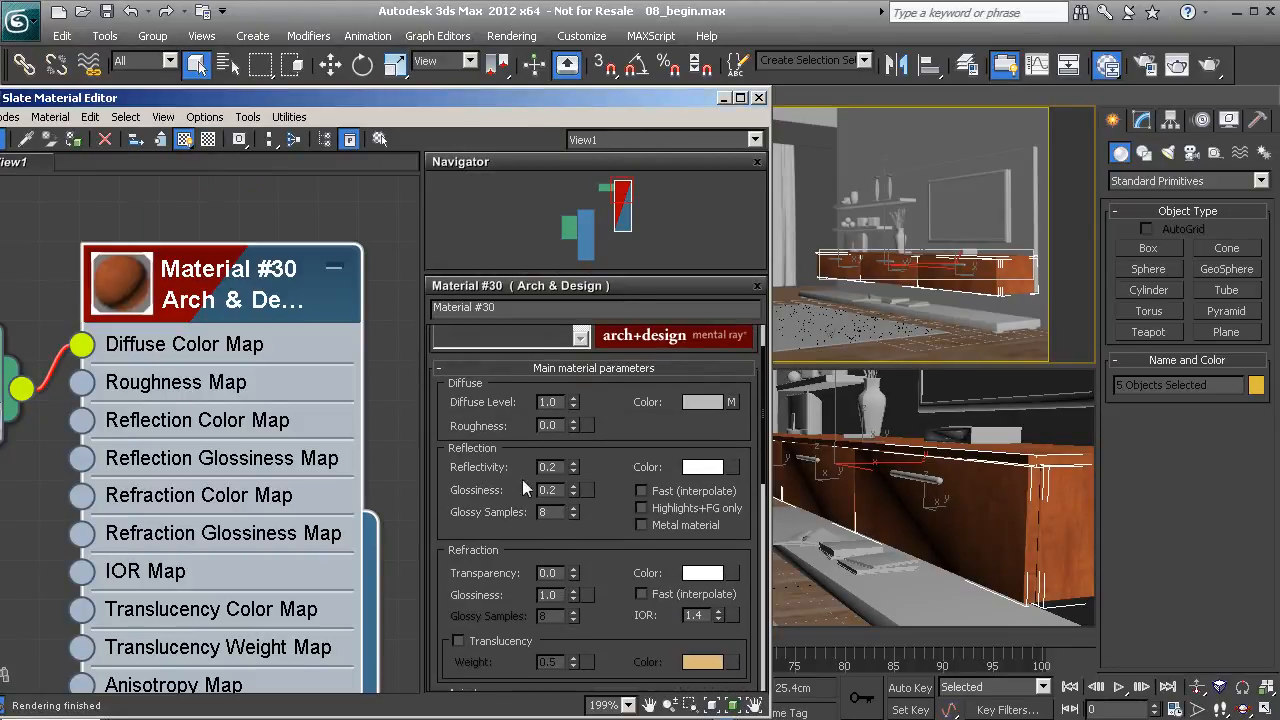
pyautogui.doubleClick(561, 513)
pyautogui.write('50')
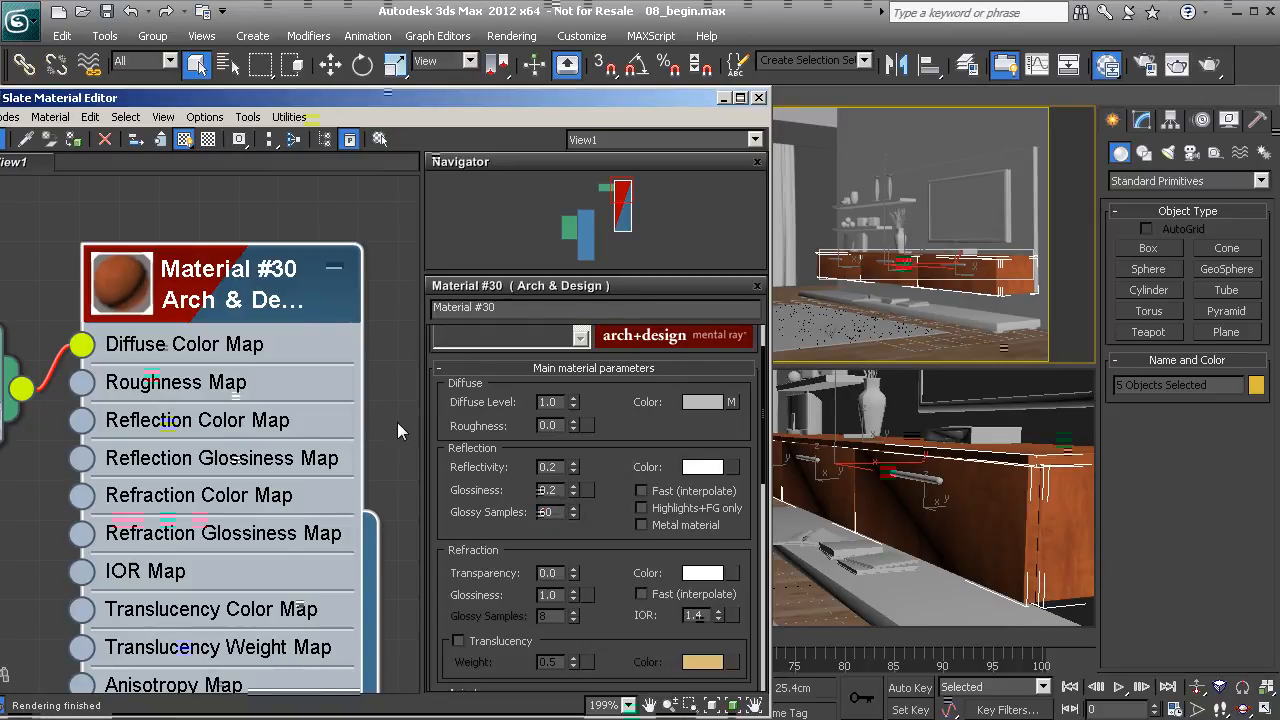
pyautogui.hotkey('shift', 'q')
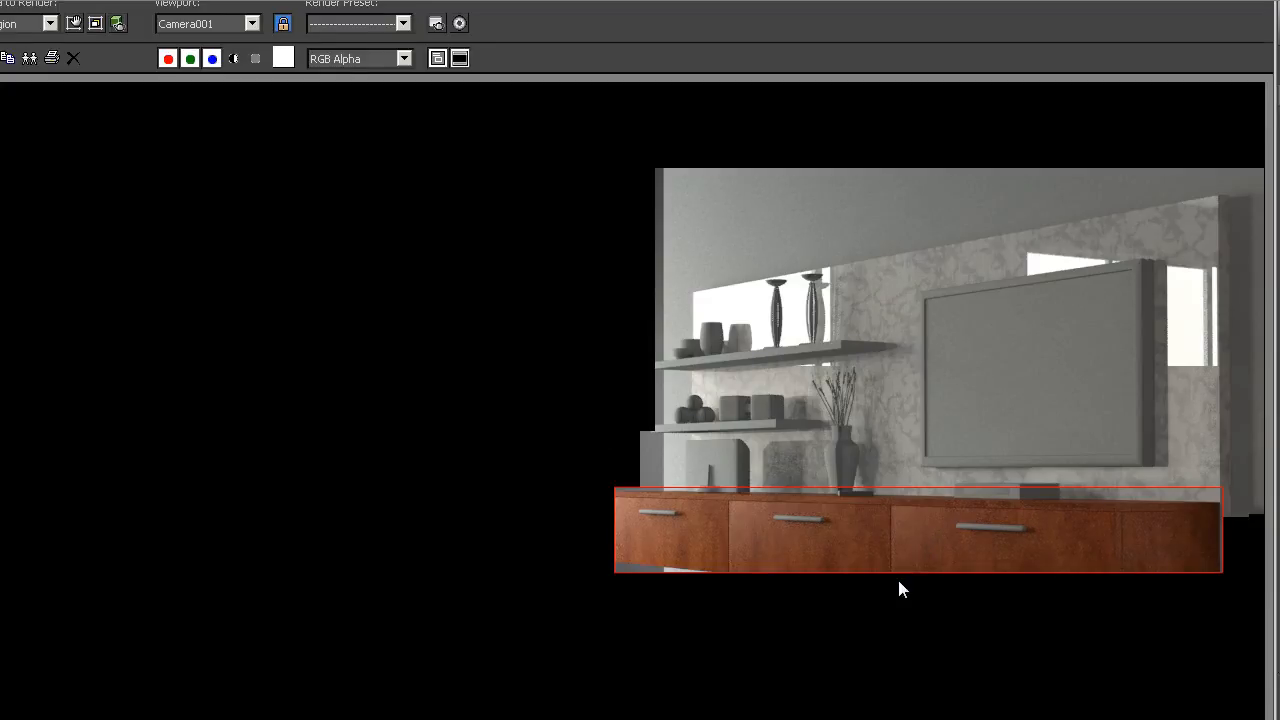
pyautogui.scroll(2, 900, 577)
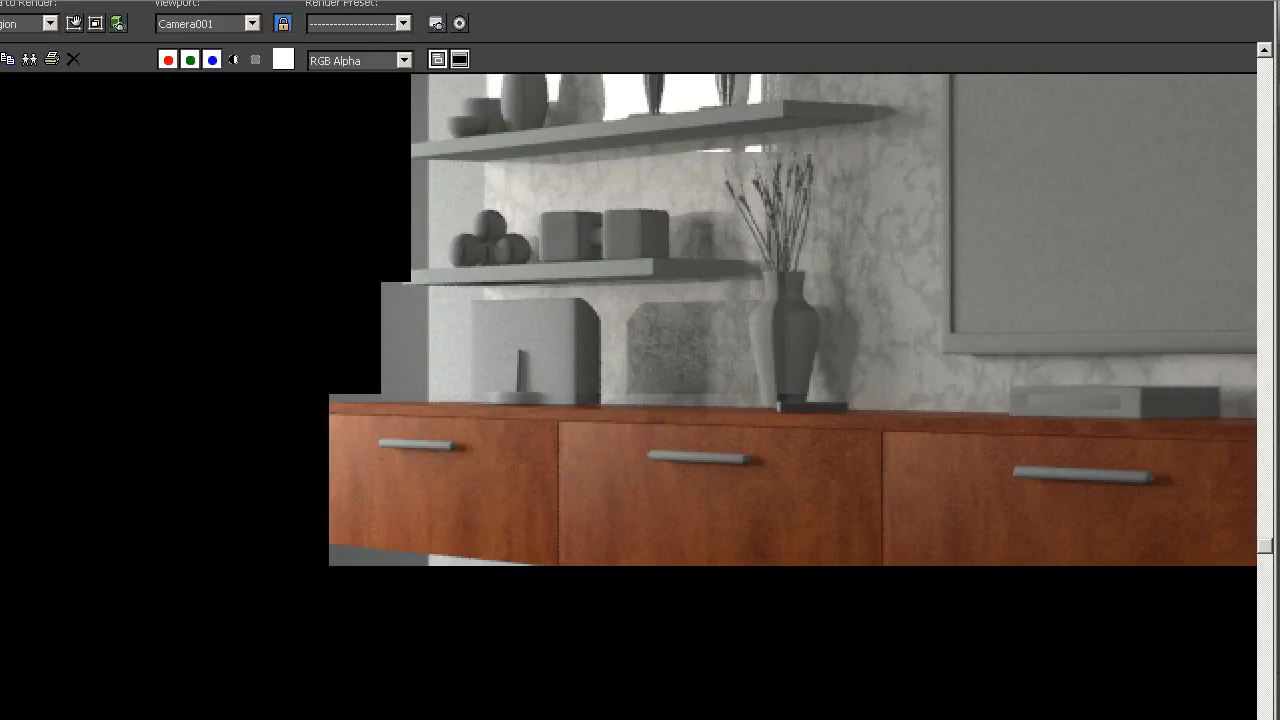
# - Shrink the rendered frame window to uncover the render settings and set the image precision to High: Min 1, Max 16
pyautogui.moveTo(983, 712); pyautogui.dragTo(974, 494)
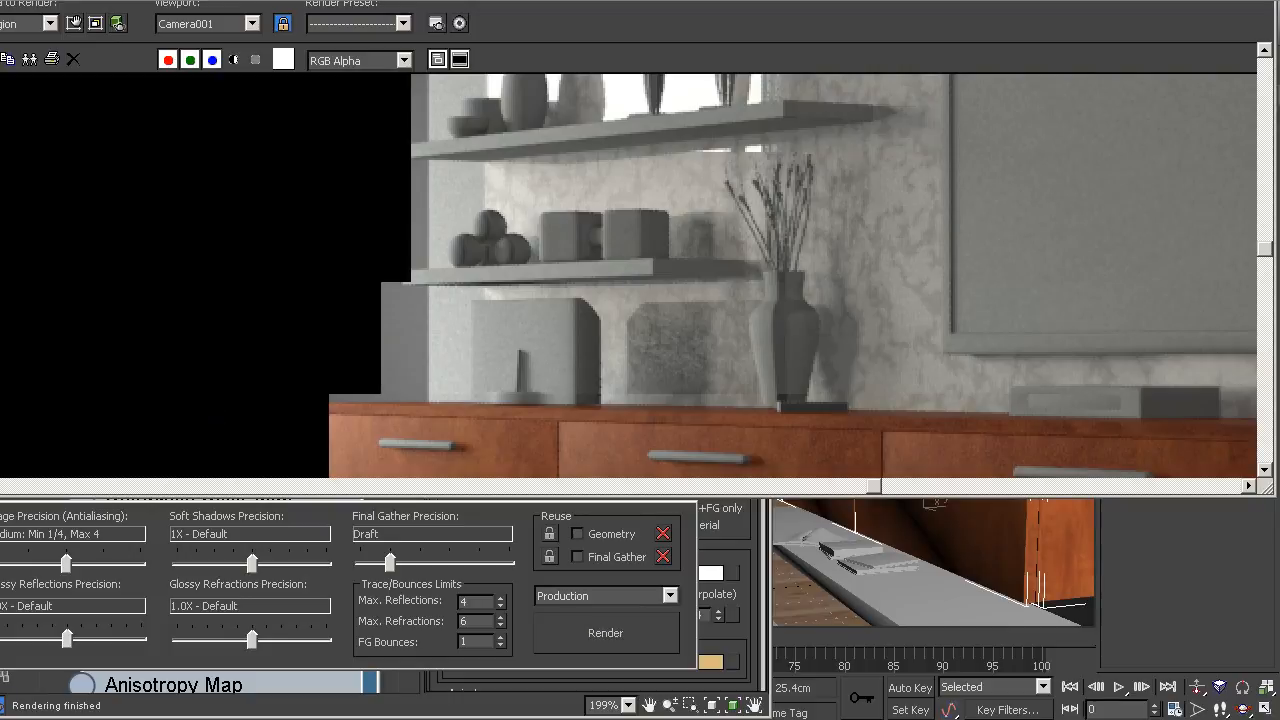
pyautogui.moveTo(0, 355); pyautogui.dragTo(64, 355)
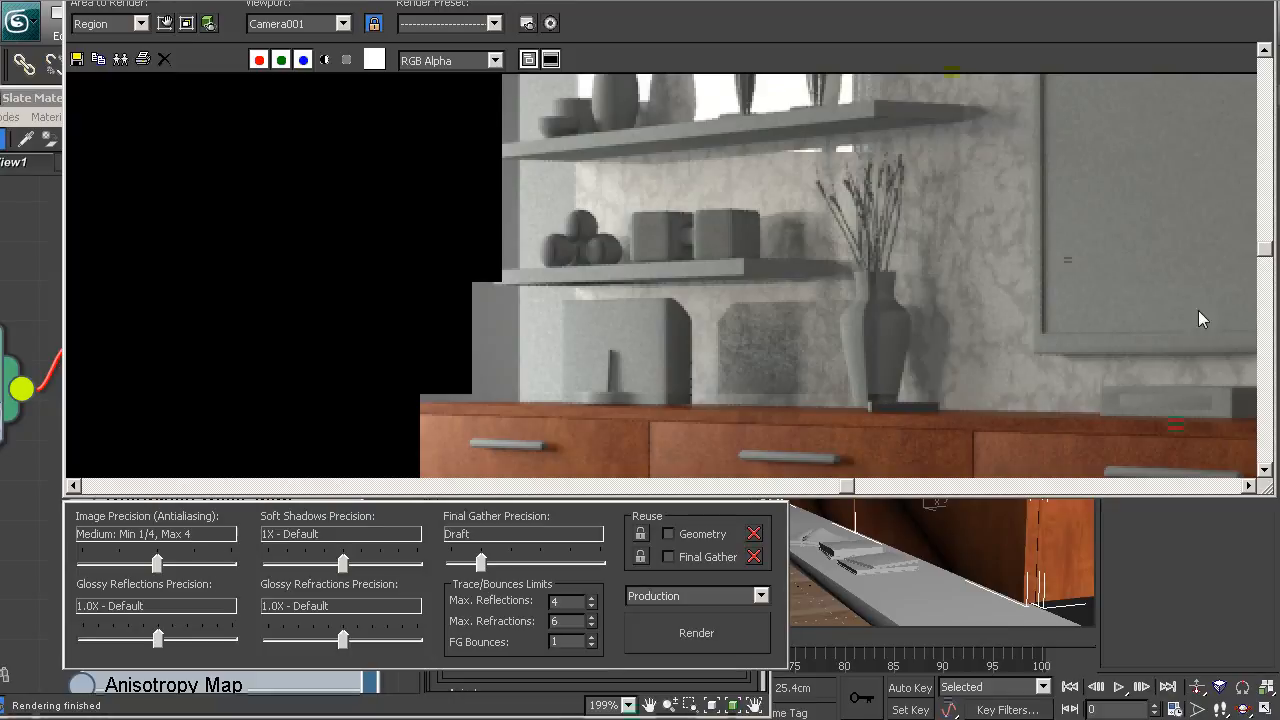
pyautogui.moveTo(1268, 255); pyautogui.dragTo(1268, 296)
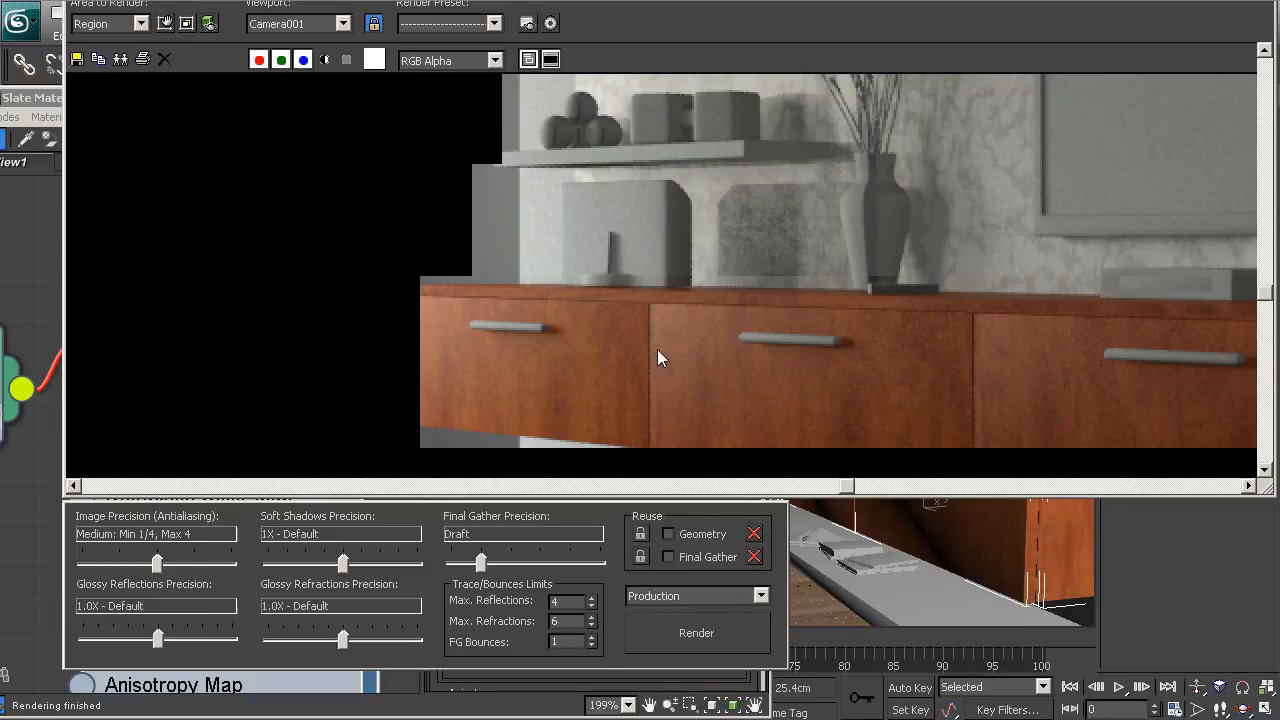
pyautogui.moveTo(166, 566); pyautogui.dragTo(192, 563)
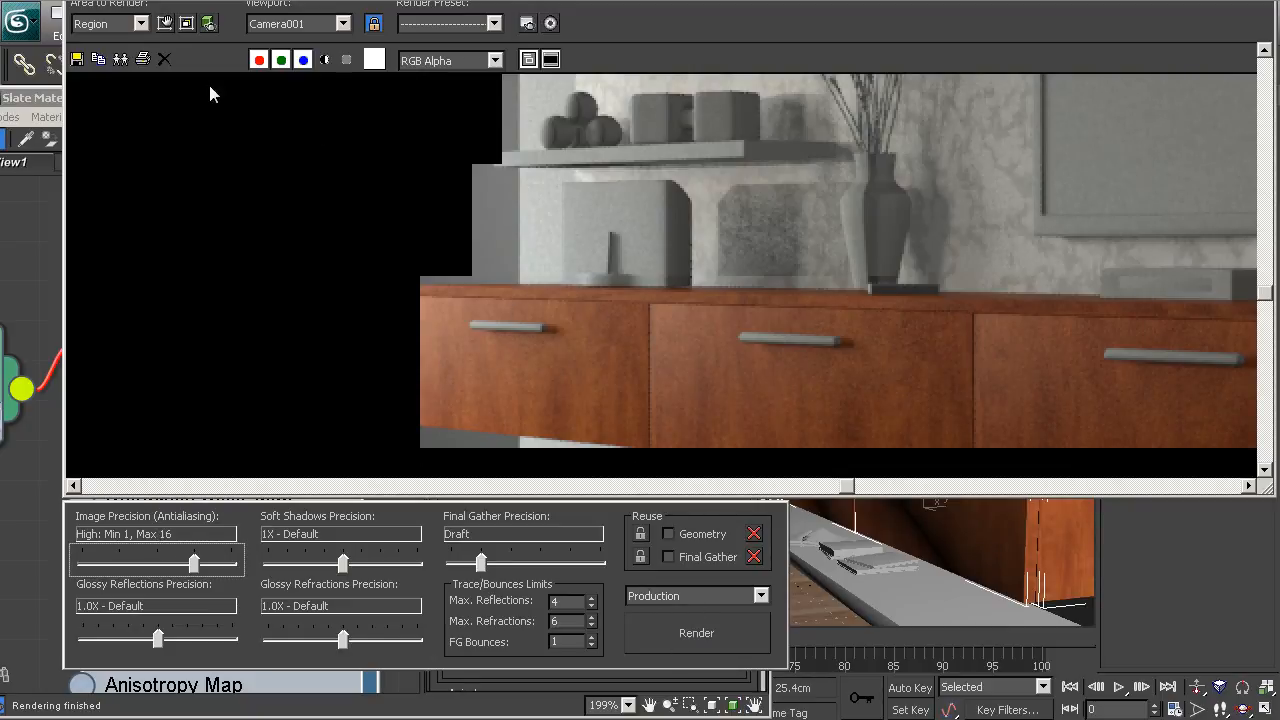
# - Narrow the render region to the seam between the first two drawers, render it and hide the region handles
pyautogui.click(165, 23)
pyautogui.moveTo(607, 215); pyautogui.dragTo(716, 222)
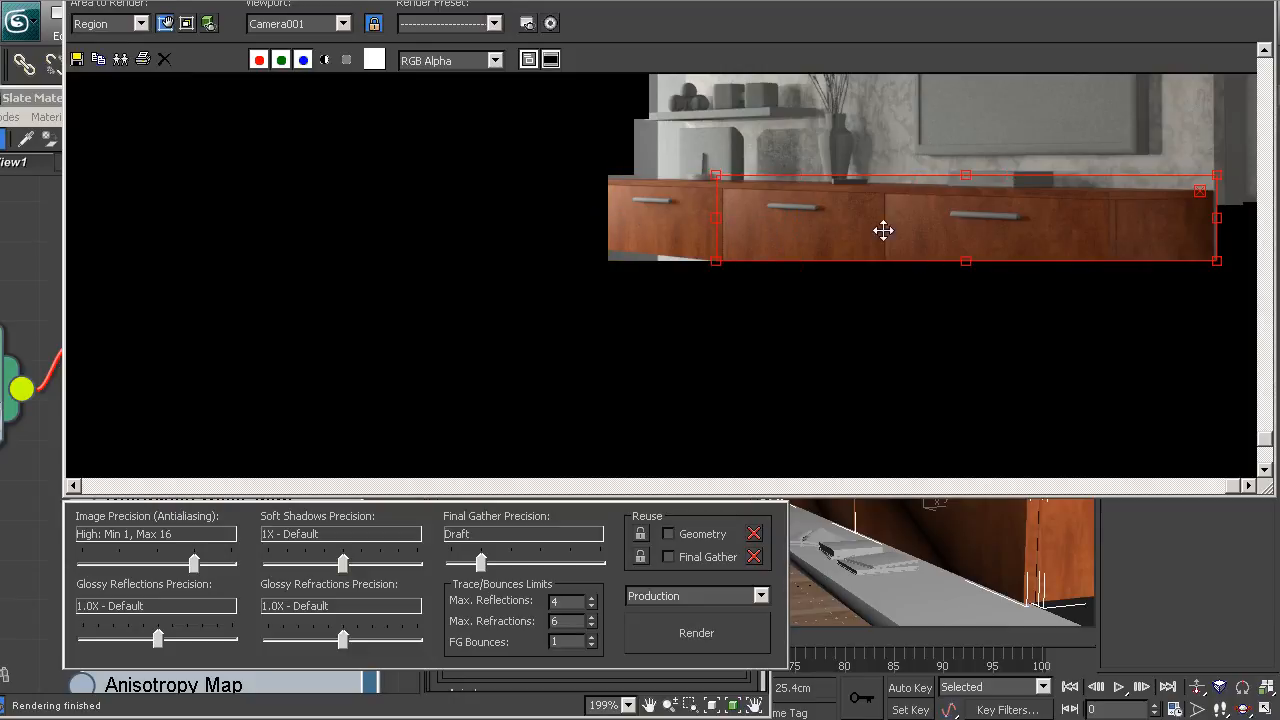
pyautogui.moveTo(1214, 218); pyautogui.dragTo(743, 226)
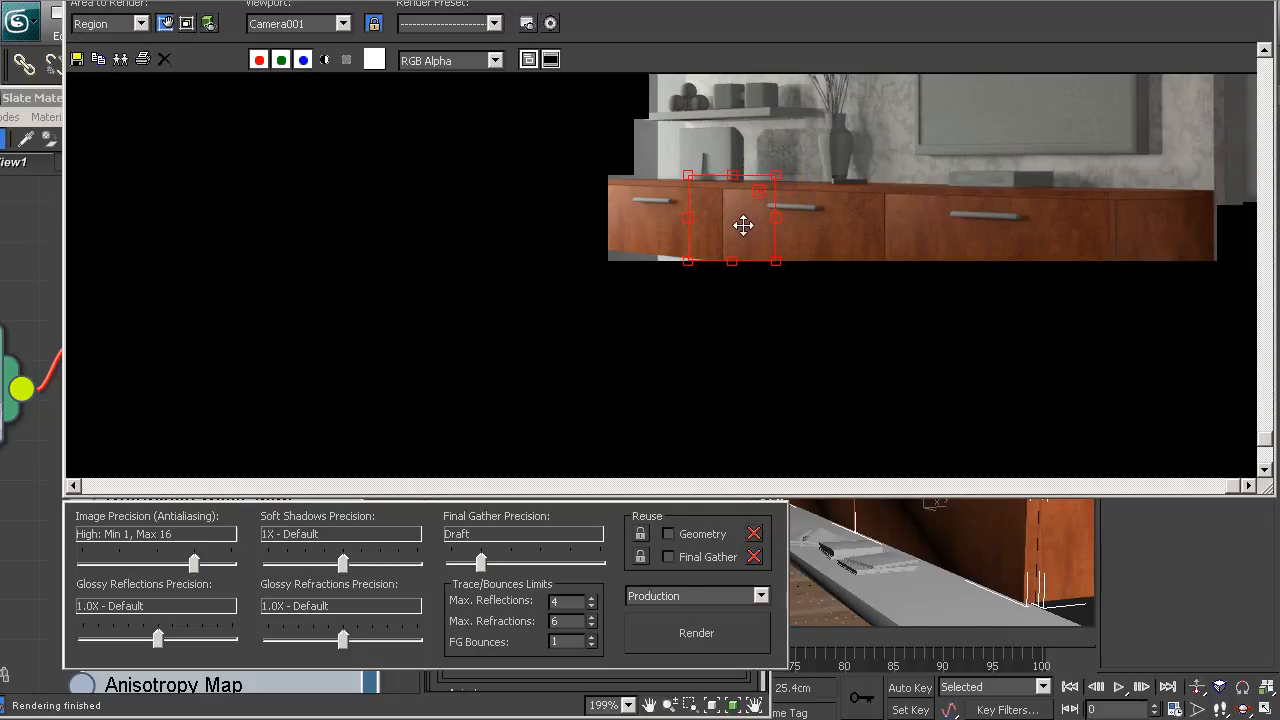
pyautogui.click(670, 630)
pyautogui.click(165, 24)
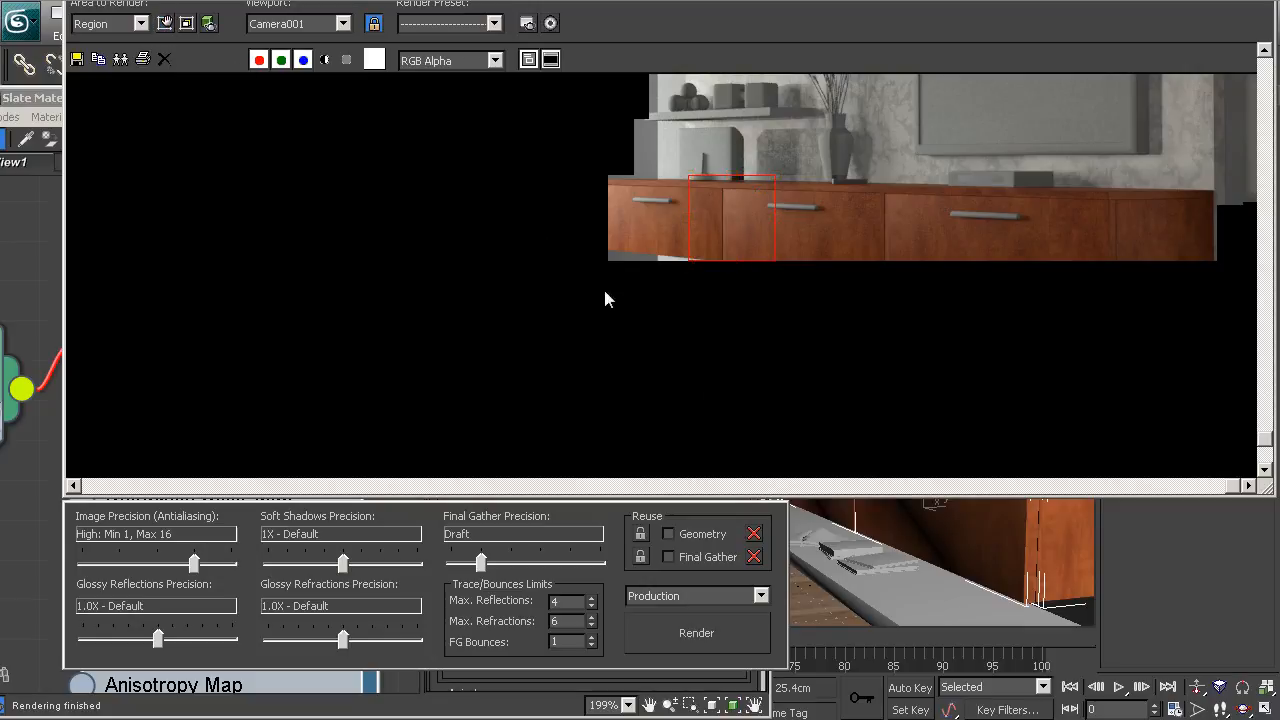
# - Compare the wood grain and reflections inside and outside the re-rendered drawer region up close, and close the rendered frame
pyautogui.scroll(2, 670, 300)
pyautogui.scroll(2, 669, 300)
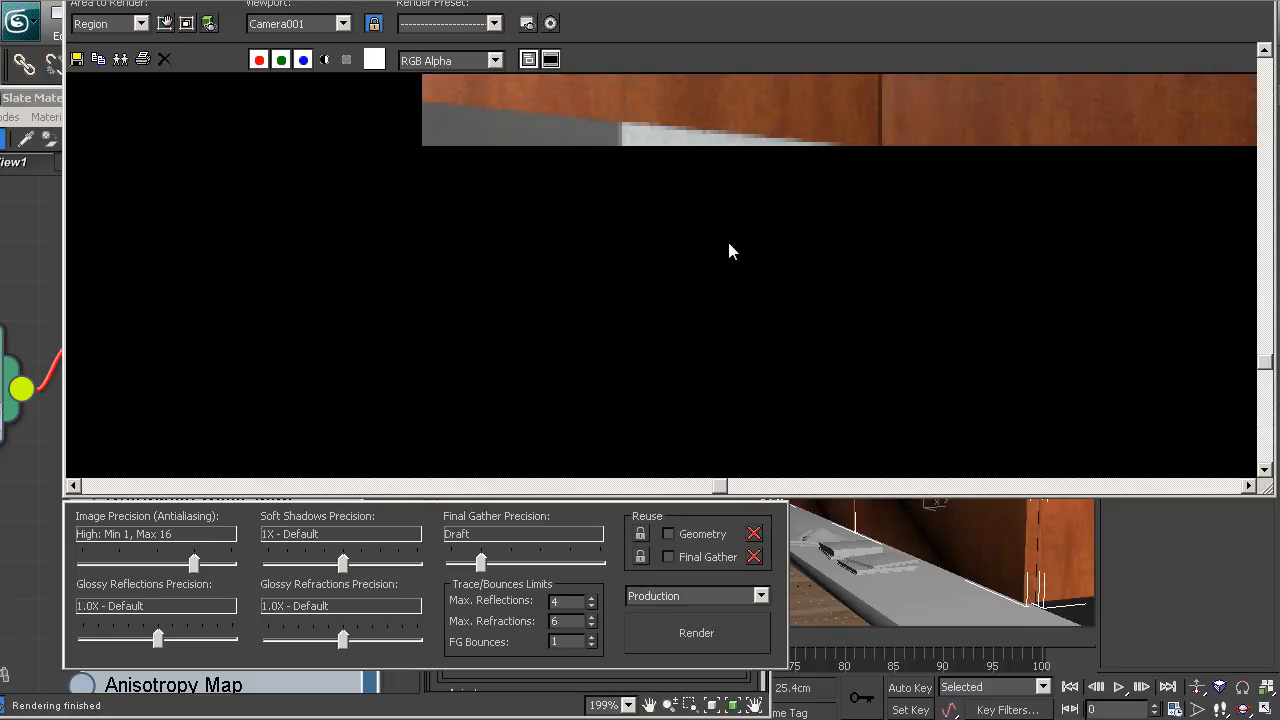
pyautogui.moveTo(1265, 363); pyautogui.dragTo(1264, 318)
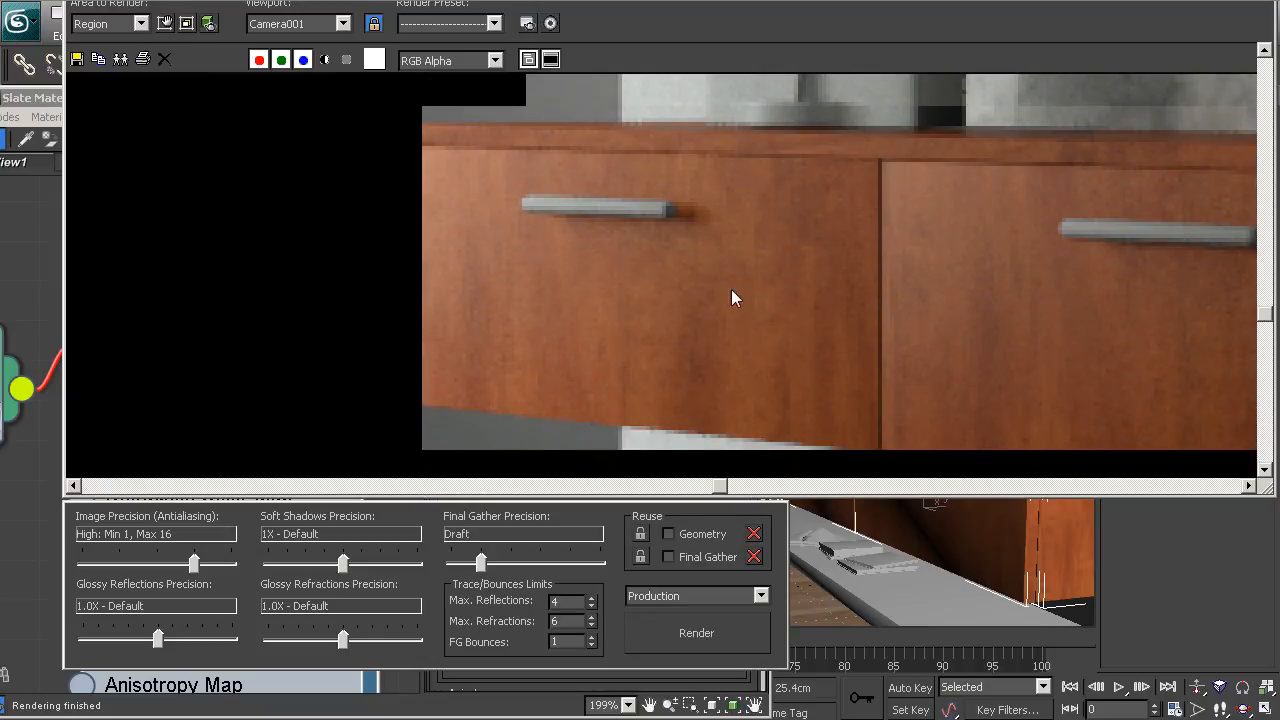
pyautogui.scroll(-2, 818, 302)
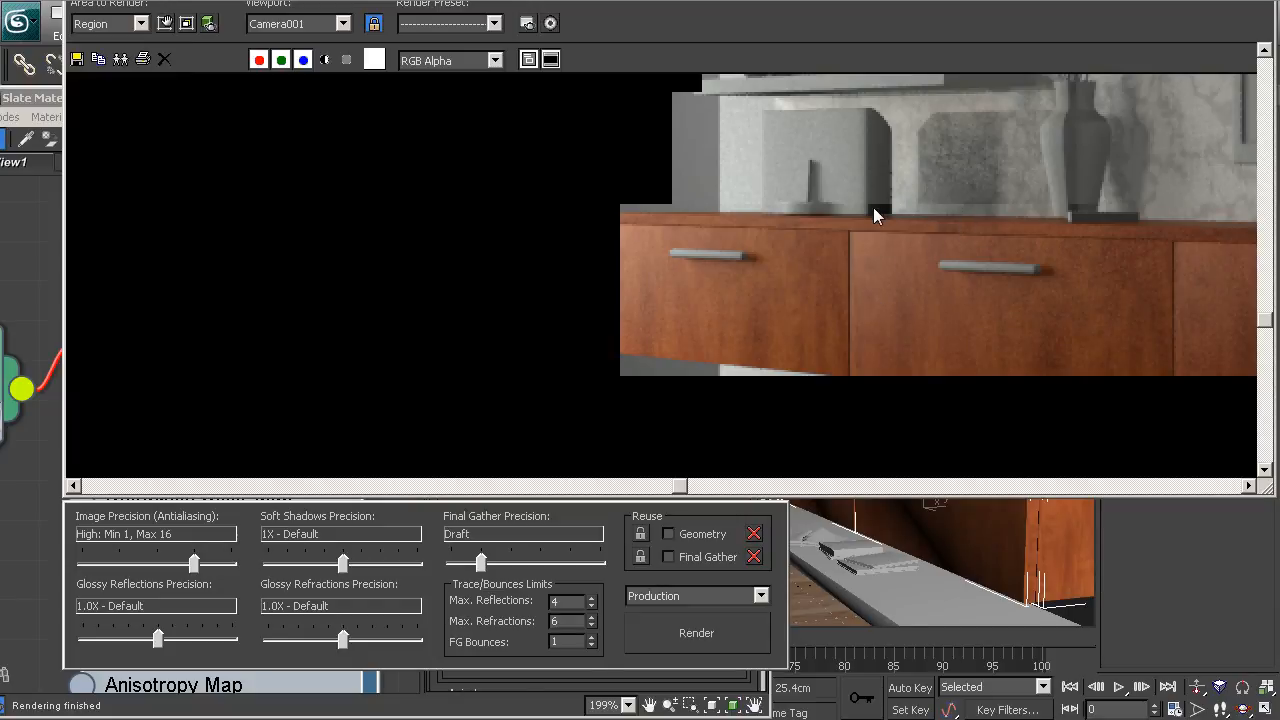
pyautogui.moveTo(915, 0); pyautogui.dragTo(882, 33)
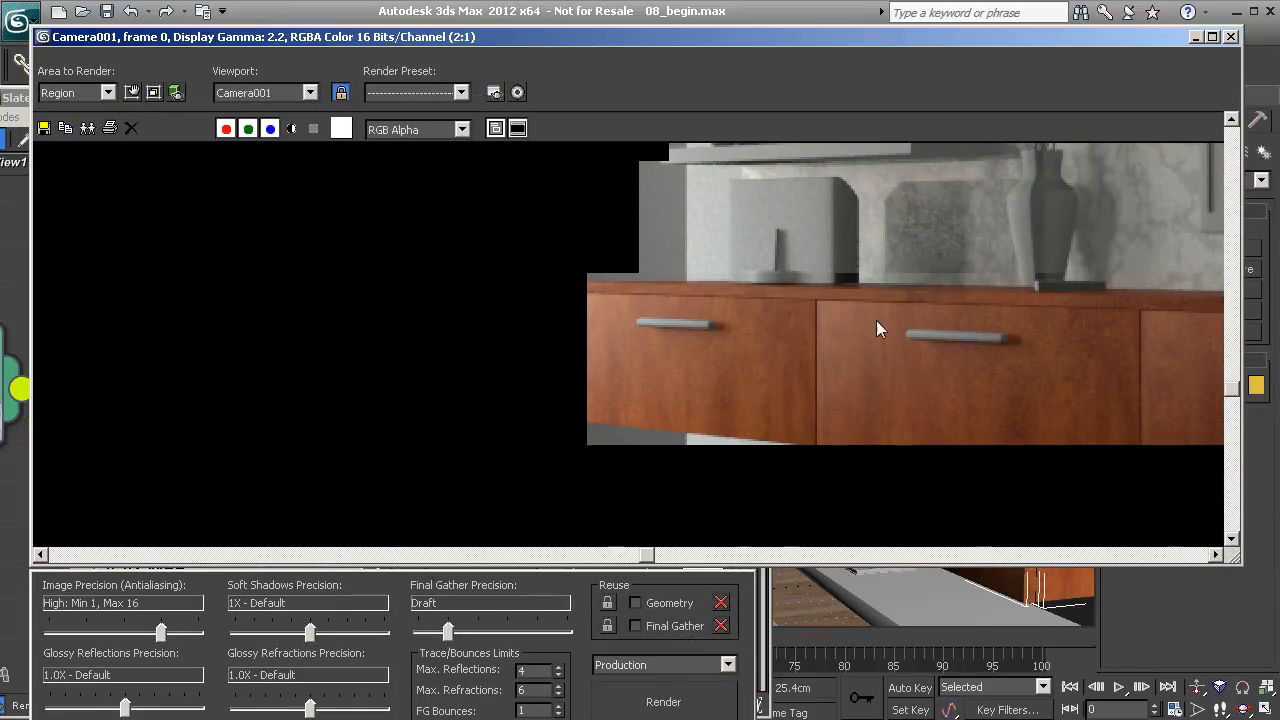
pyautogui.scroll(-1, 812, 396)
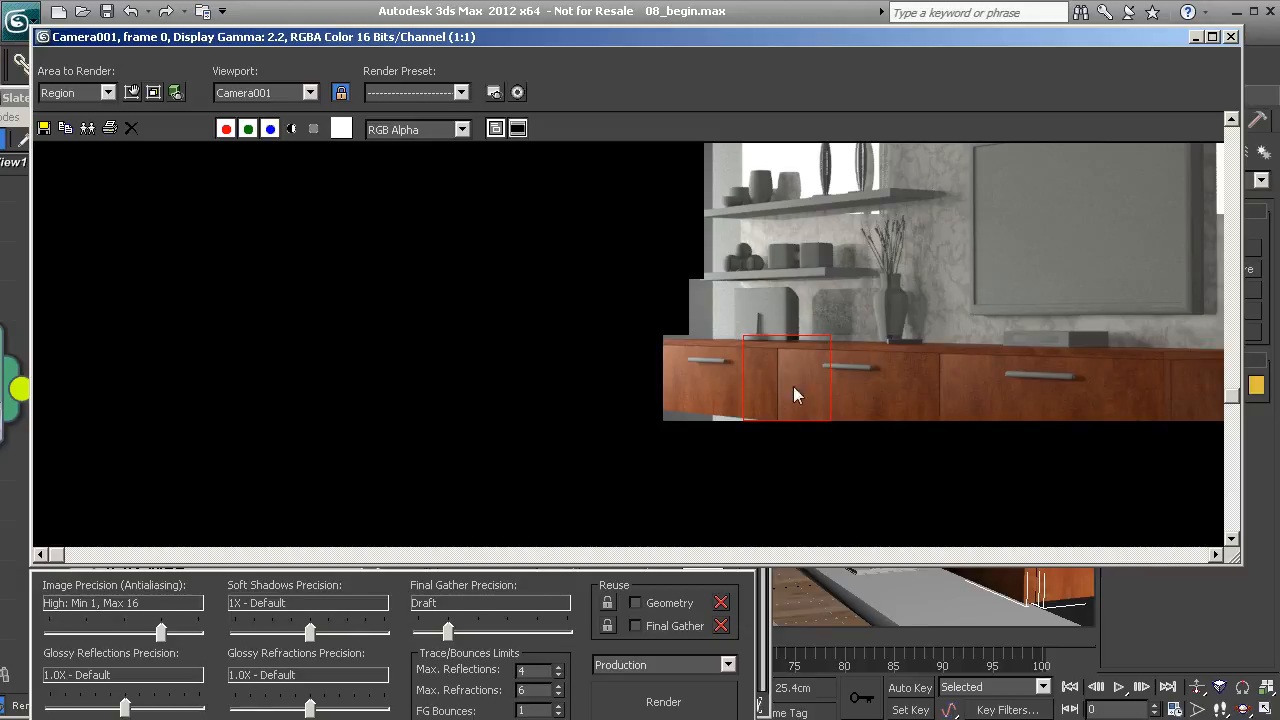
pyautogui.click(1231, 36)
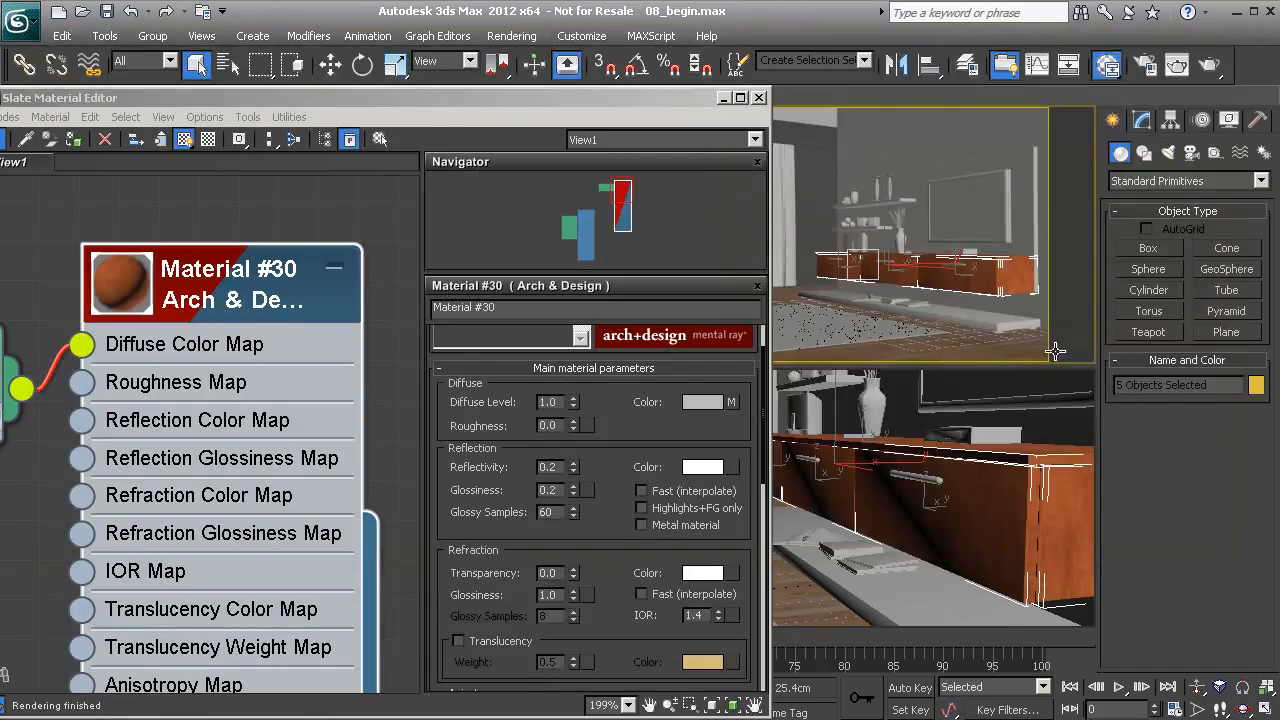
# - Review the rendered frame of the entertainment center once more, and close both it and the Slate Material Editor
pyautogui.moveTo(898, 503)
pyautogui.keyDown('alt'); pyautogui.mouseDown(button='middle')
pyautogui.moveTo(963, 531)
pyautogui.moveTo(973, 582)
pyautogui.moveTo(906, 517)
pyautogui.moveTo(886, 557)
pyautogui.mouseUp(button='middle'); pyautogui.keyUp('alt')
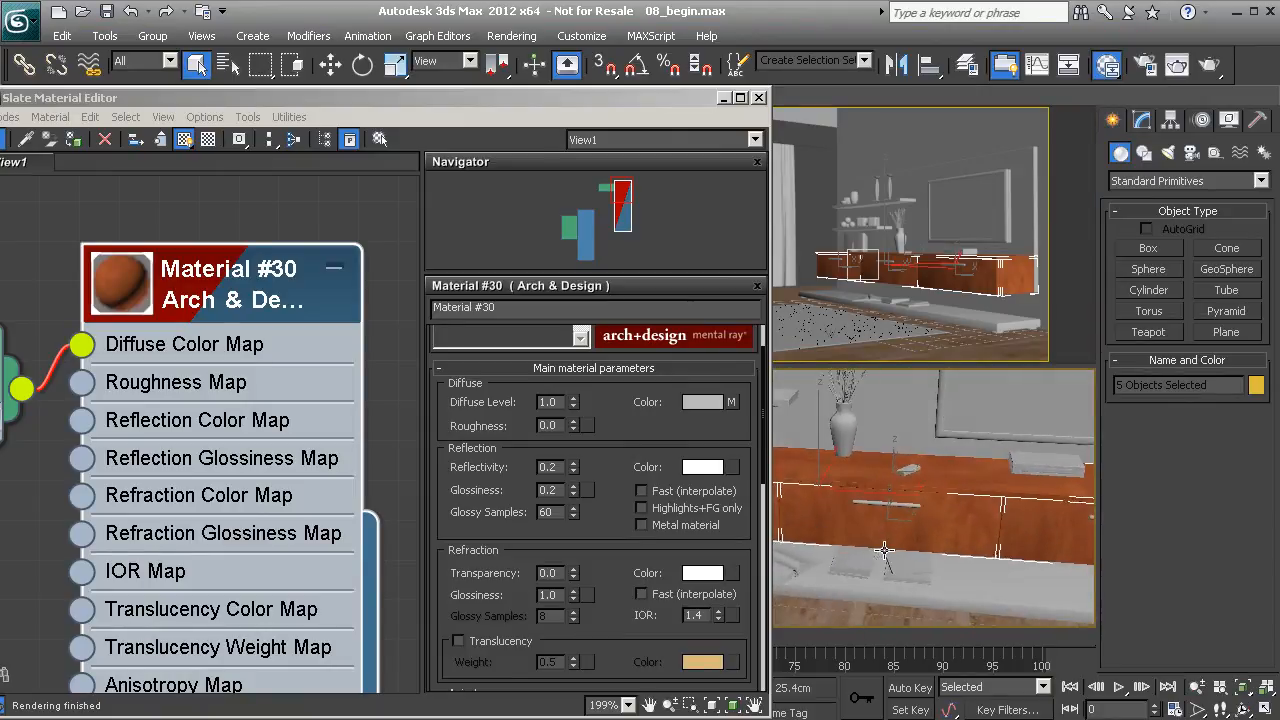
pyautogui.click(1180, 67)
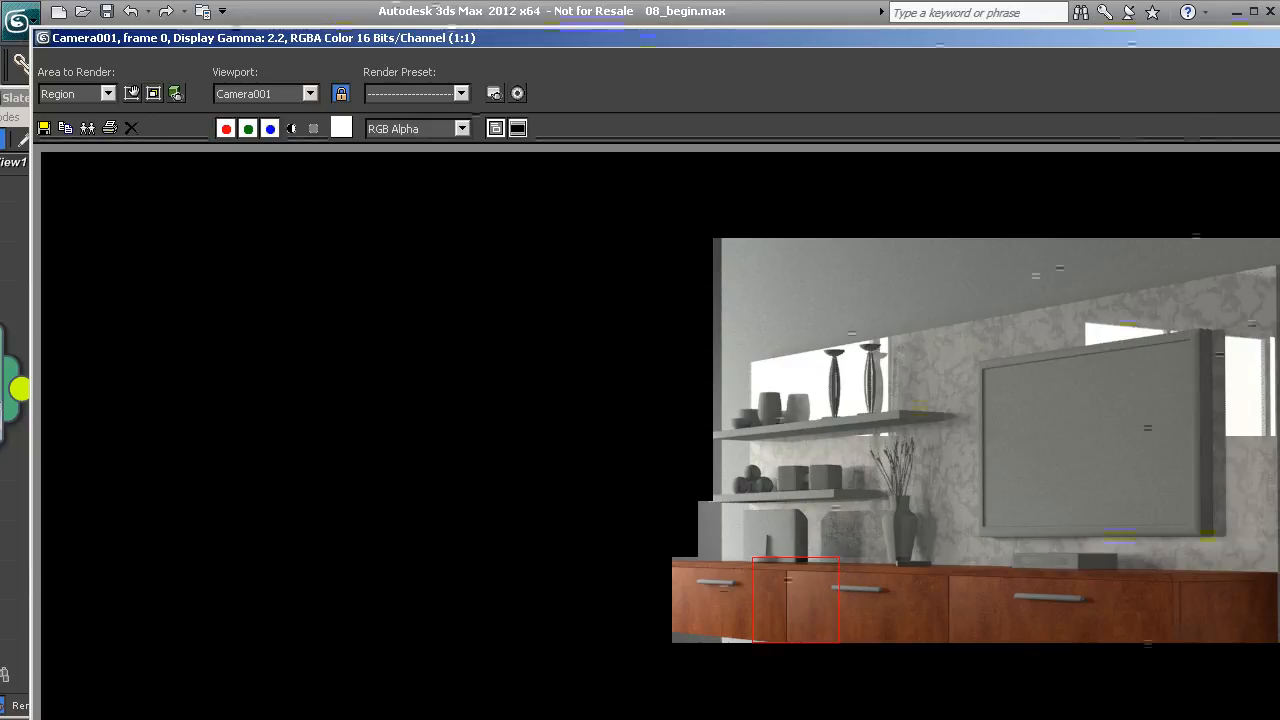
pyautogui.click(1279, 38)
pyautogui.click(760, 100)
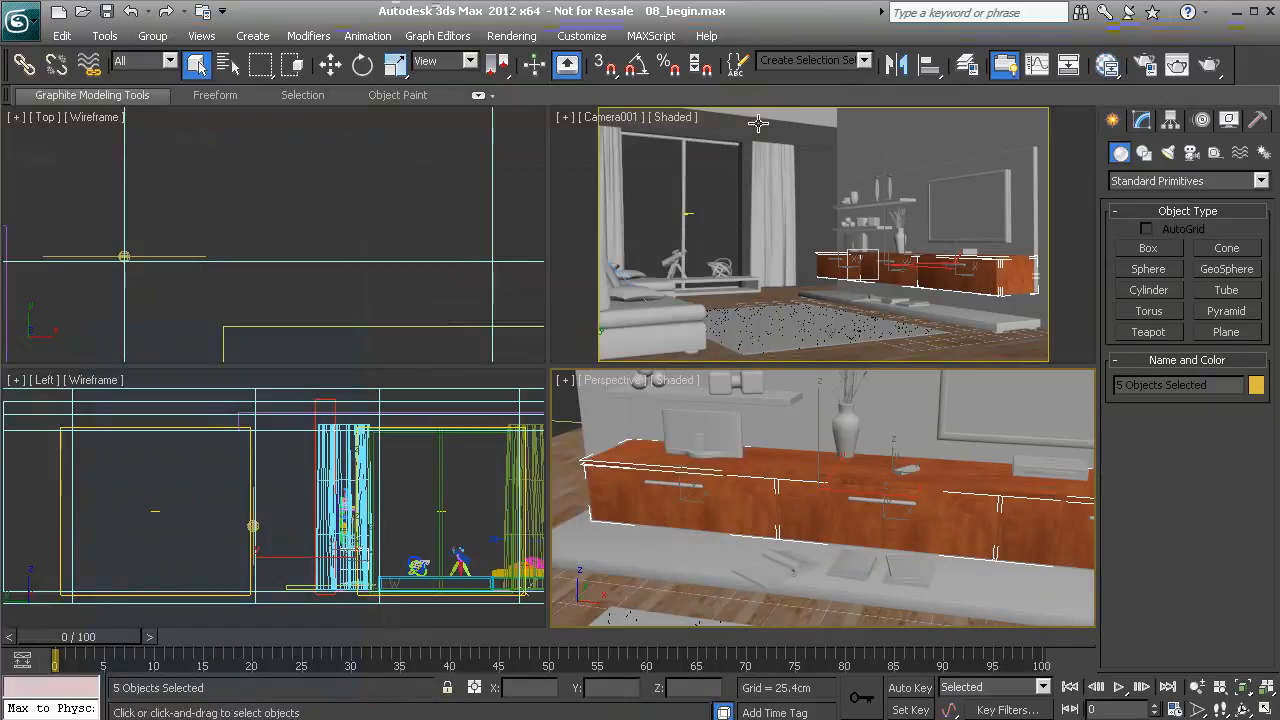
pyautogui.keyDown('alt'); pyautogui.moveTo(863, 537); pyautogui.dragTo(852, 512, button='middle'); pyautogui.keyUp('alt')
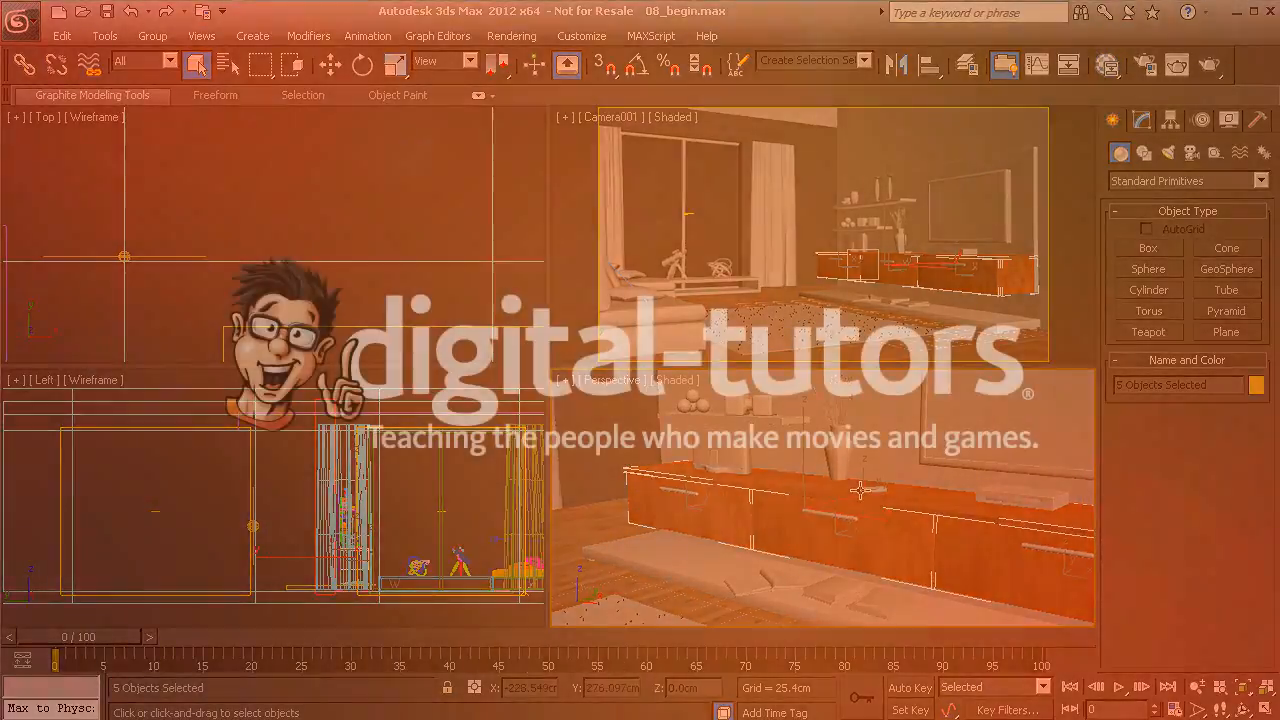